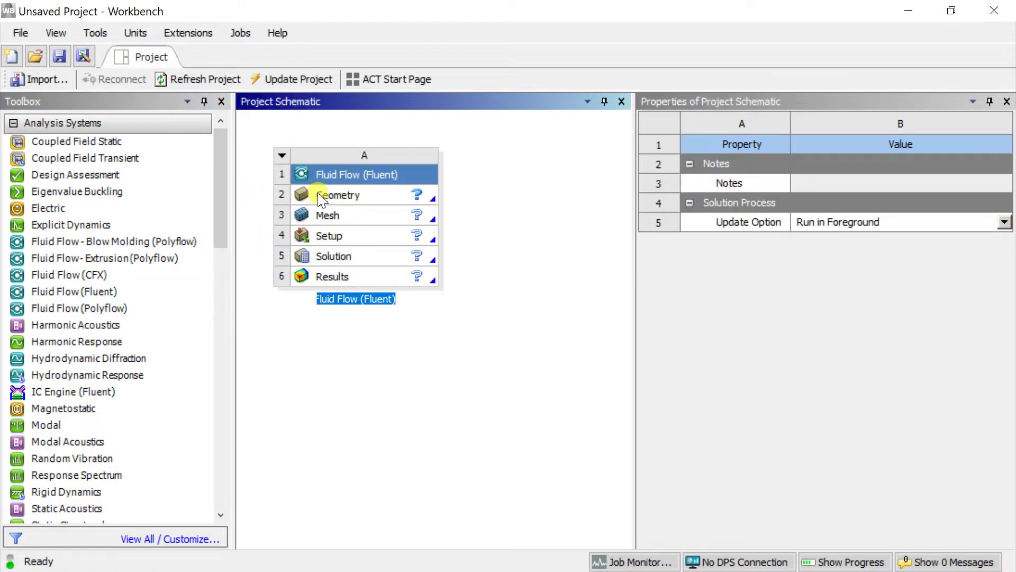
Step: Open the Fluid Flow (Fluent) system's geometry in DesignModeler and set the length unit to millimetres
left_click(319, 197)
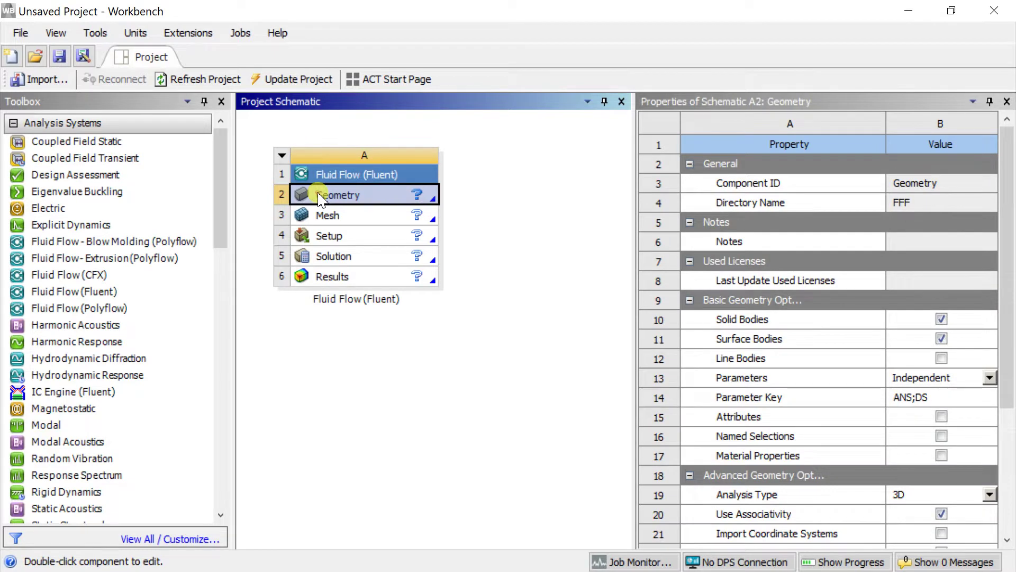
right_click(320, 201)
left_click(344, 226)
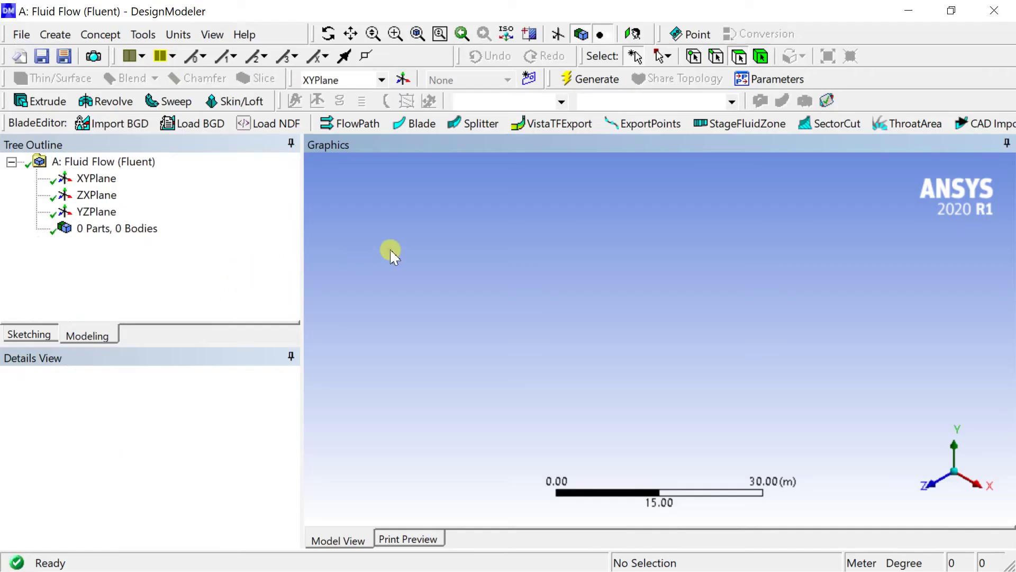
left_click(178, 36)
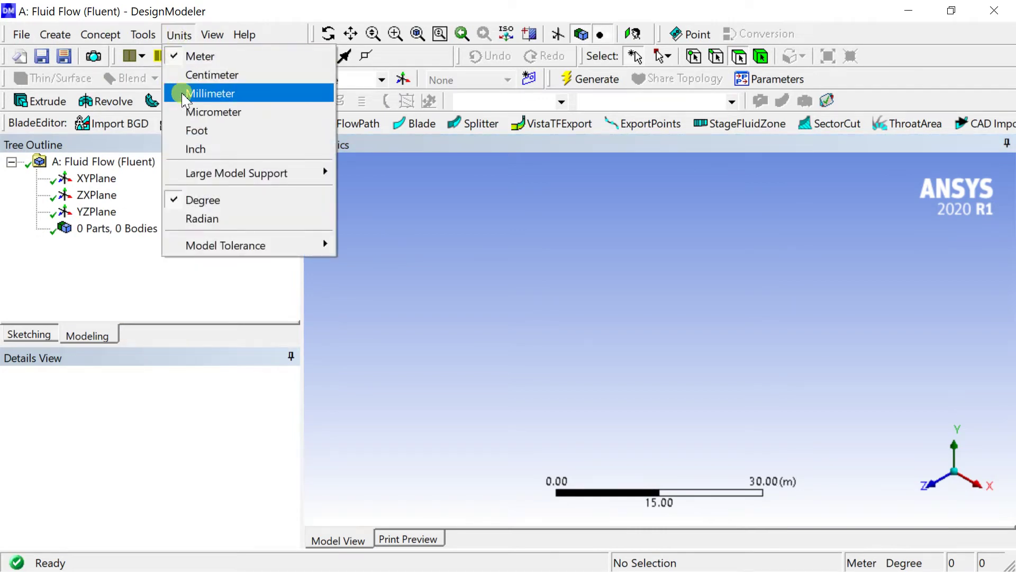
left_click(183, 95)
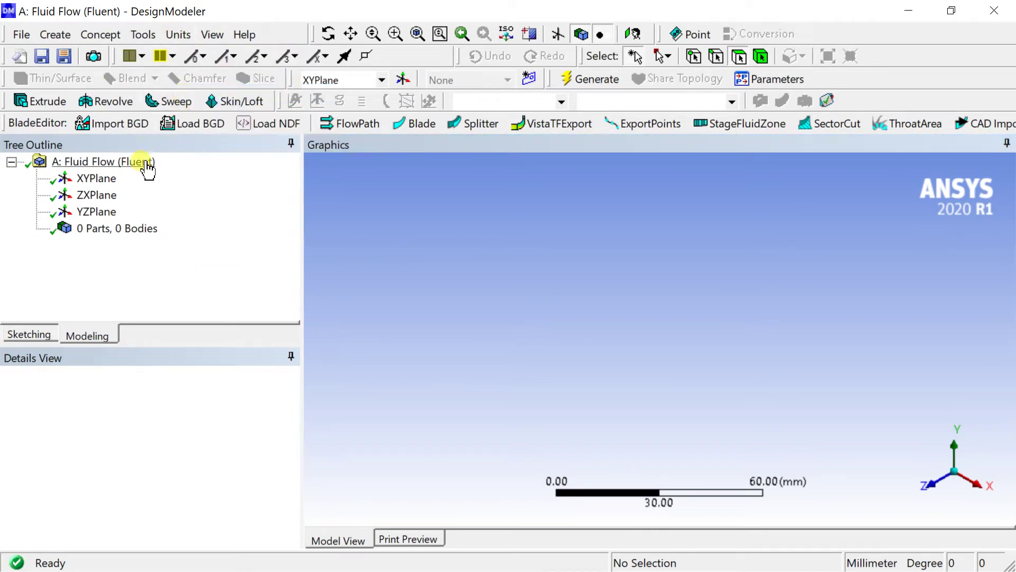
Step: Sketch a rectangle about 77.5 mm by 12.6 mm on the ZXPlane with one corner at the origin
left_click(100, 195)
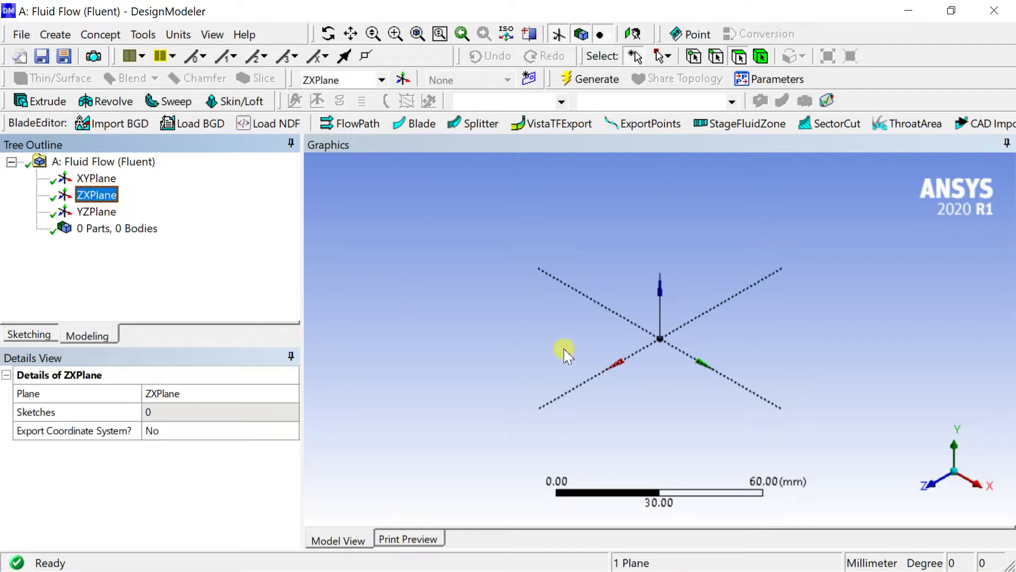
left_click(954, 454)
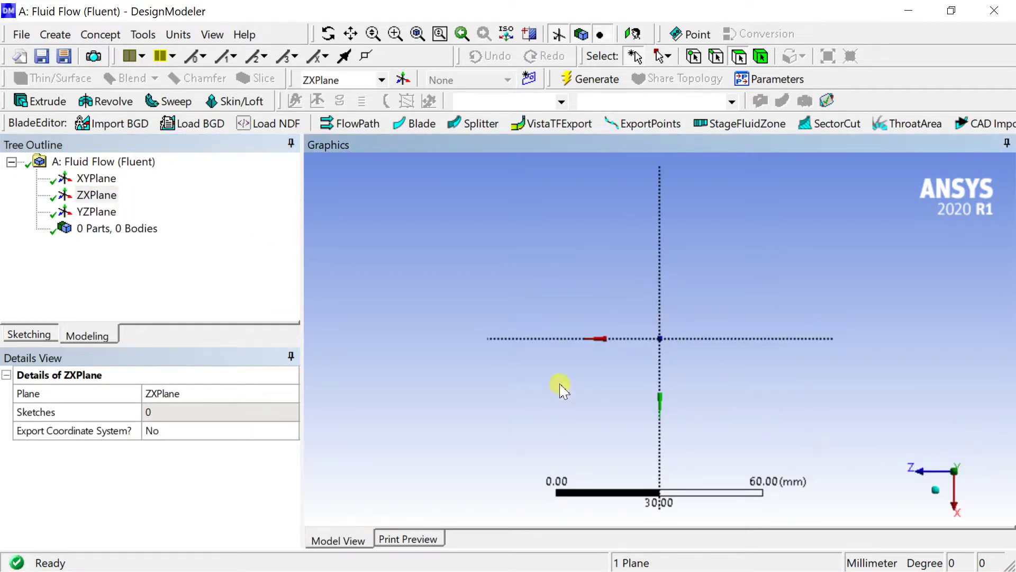
left_click(27, 335)
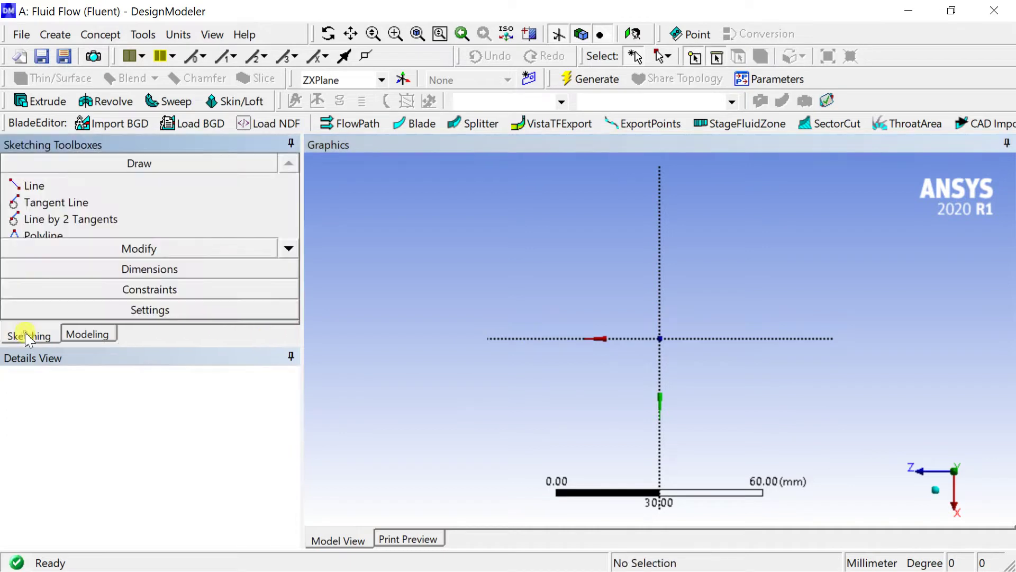
left_click_drag(93, 345, 95, 424)
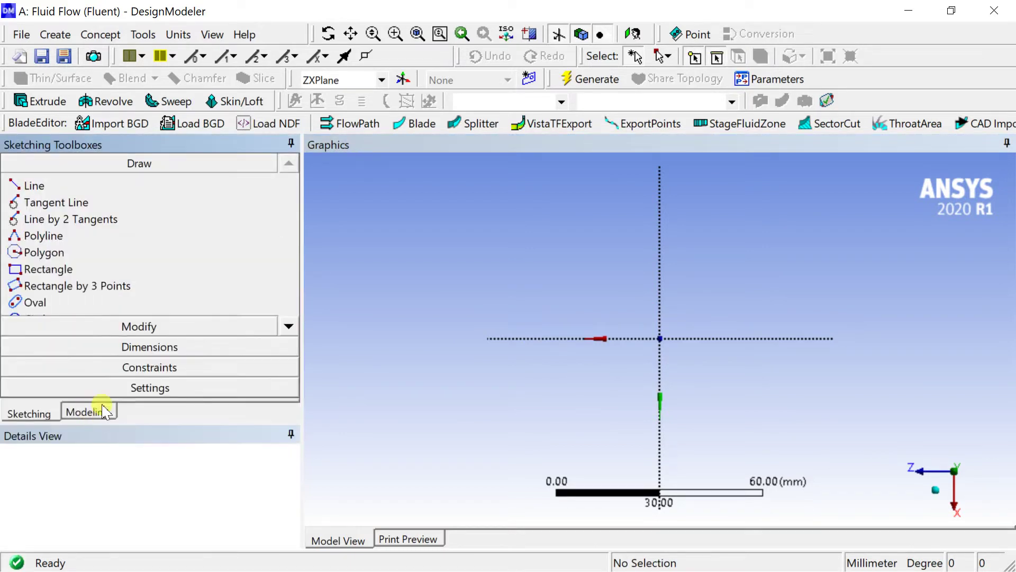
left_click(76, 270)
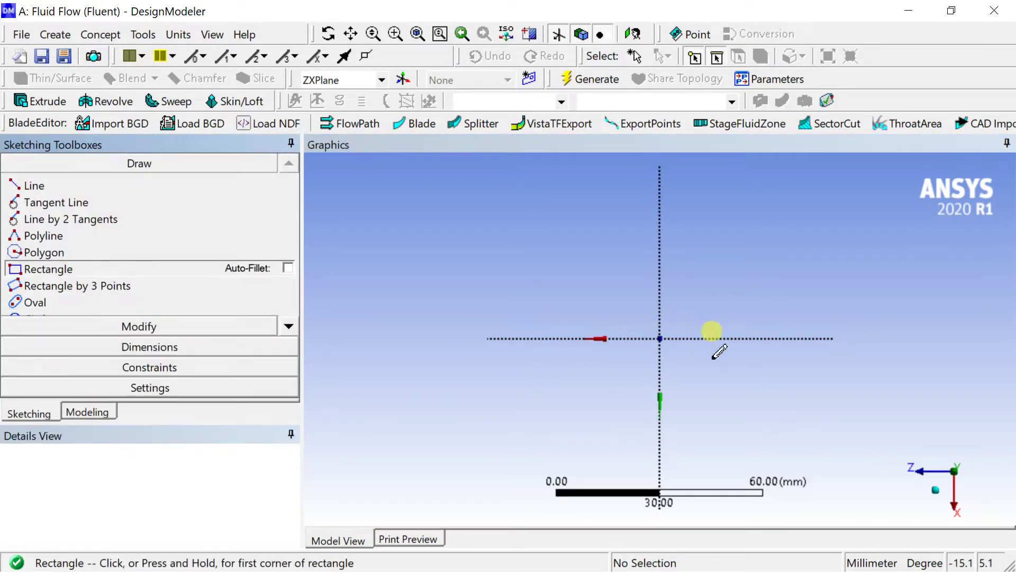
left_click(661, 339)
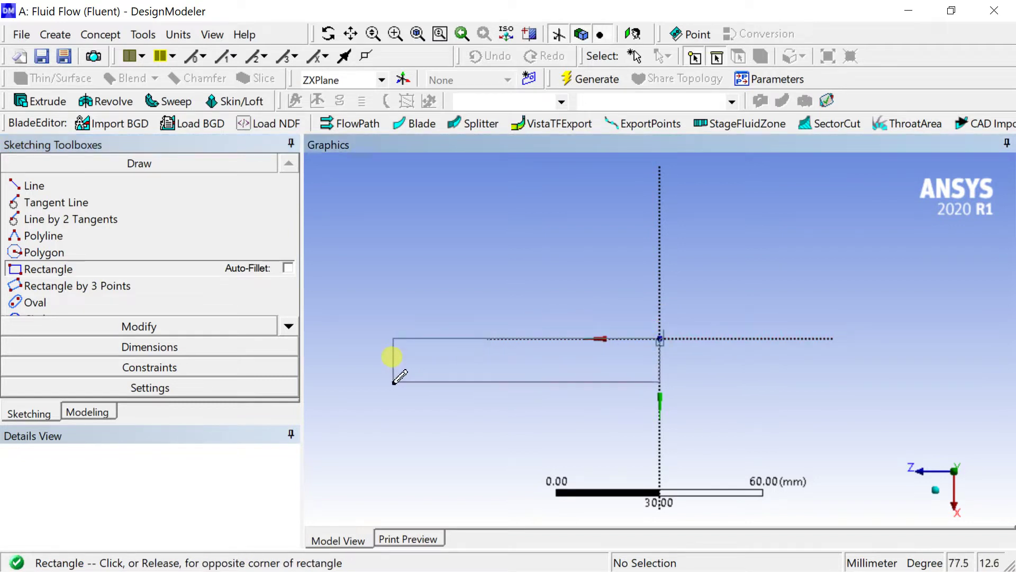
left_click(393, 381)
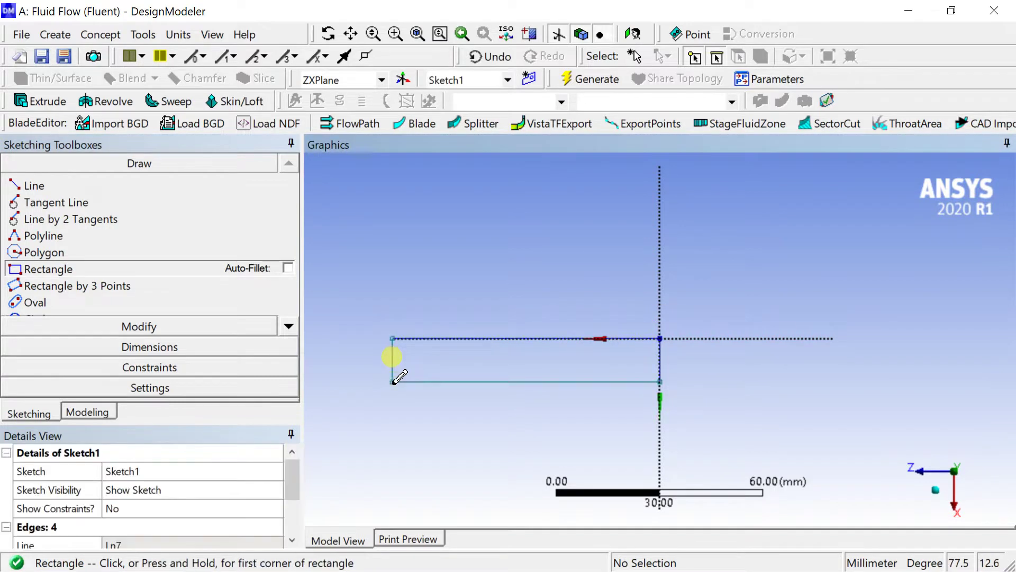
Step: Dimension the rectangle's short outer side and its long side away from the axis
left_click(205, 348)
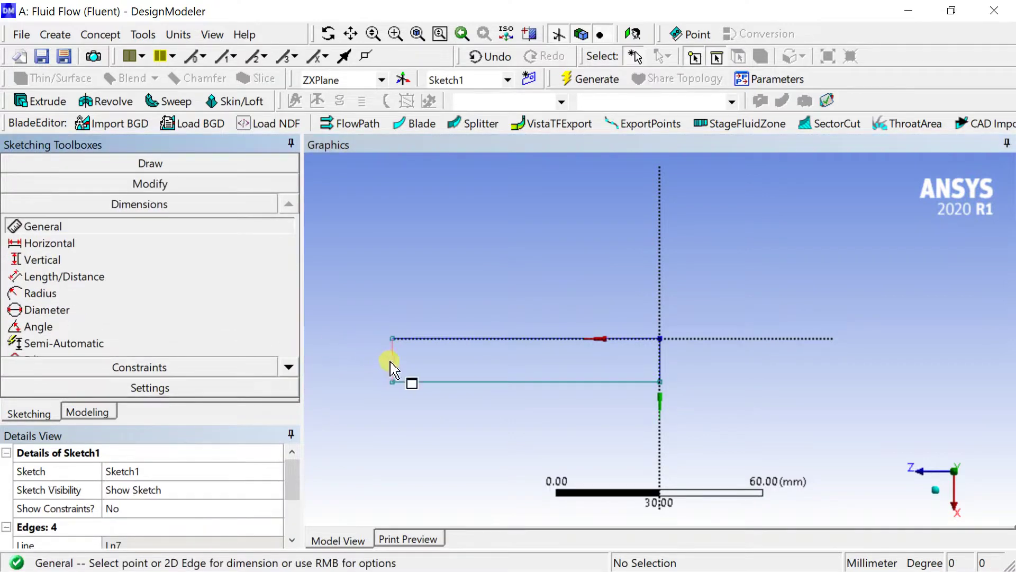
left_click(391, 365)
left_click(360, 352)
left_click(452, 381)
left_click(458, 405)
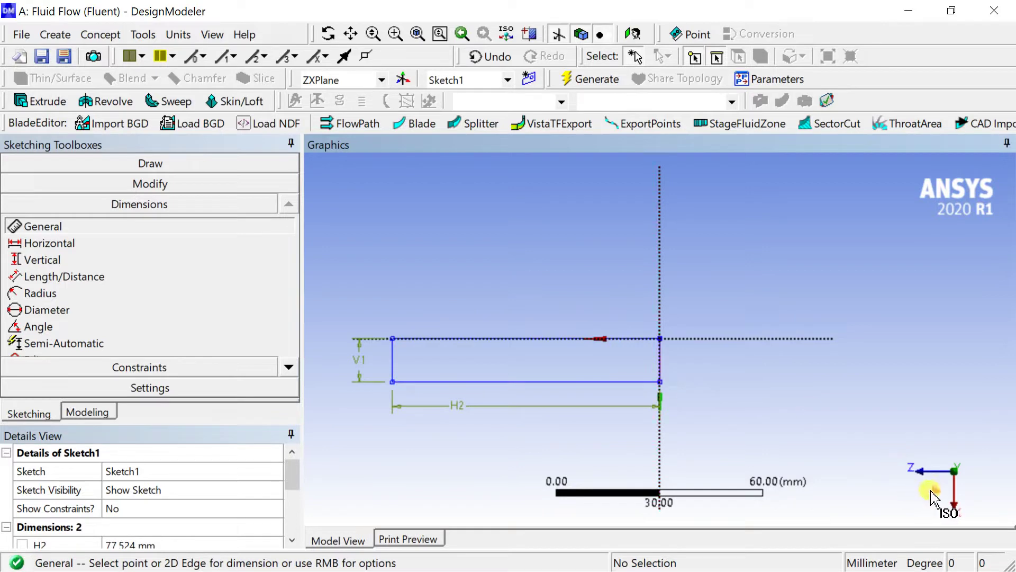
Step: Set the rectangle's length H2 to 200 mm and its width V1 to 15 mm, and generate the sketch
left_click(934, 490)
left_click_drag(225, 423, 215, 334)
left_click(184, 455)
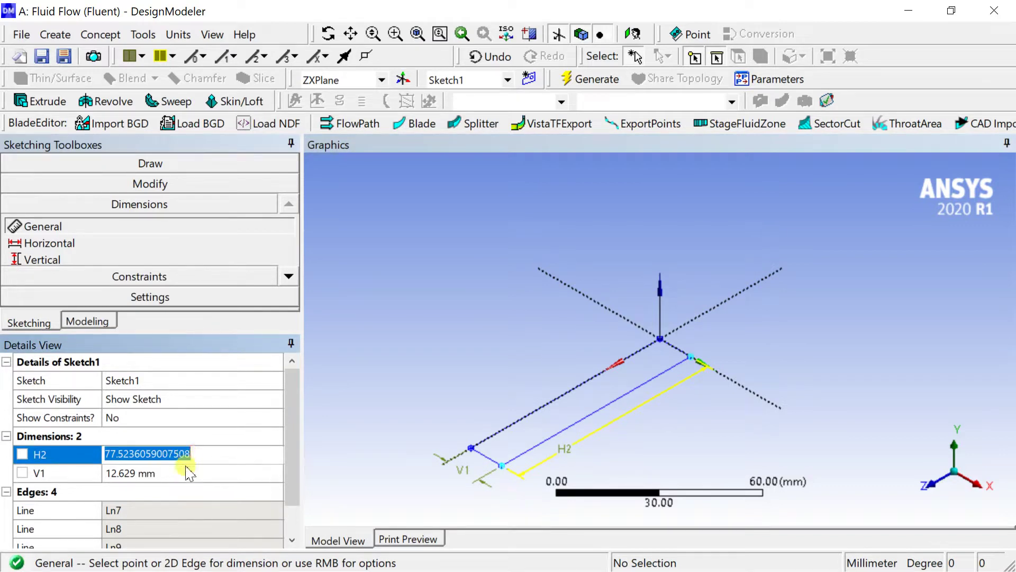
type("200")
key("Return")
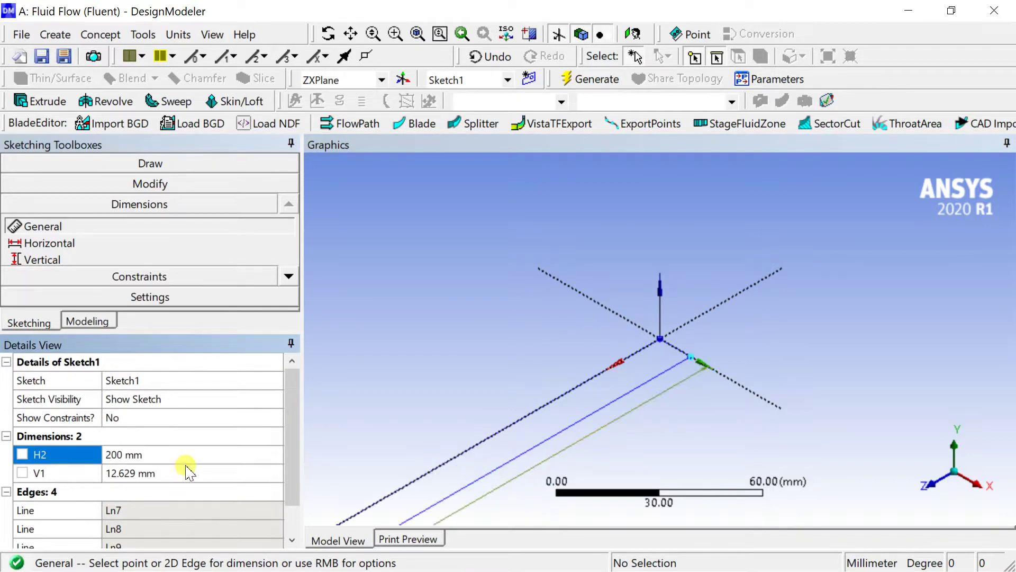
left_click(172, 472)
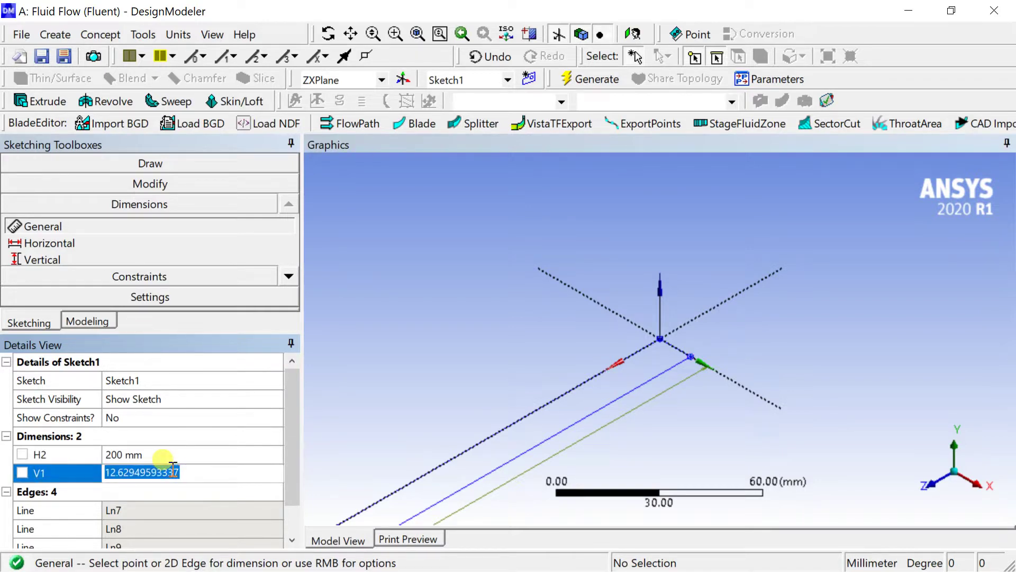
type("15")
key("Return")
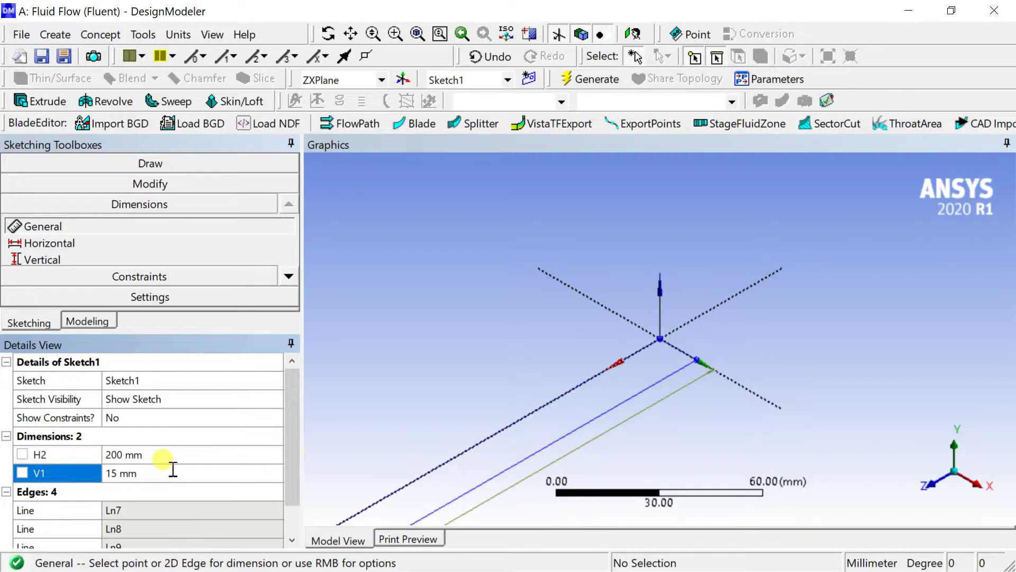
scroll(371, 328, "down", 3)
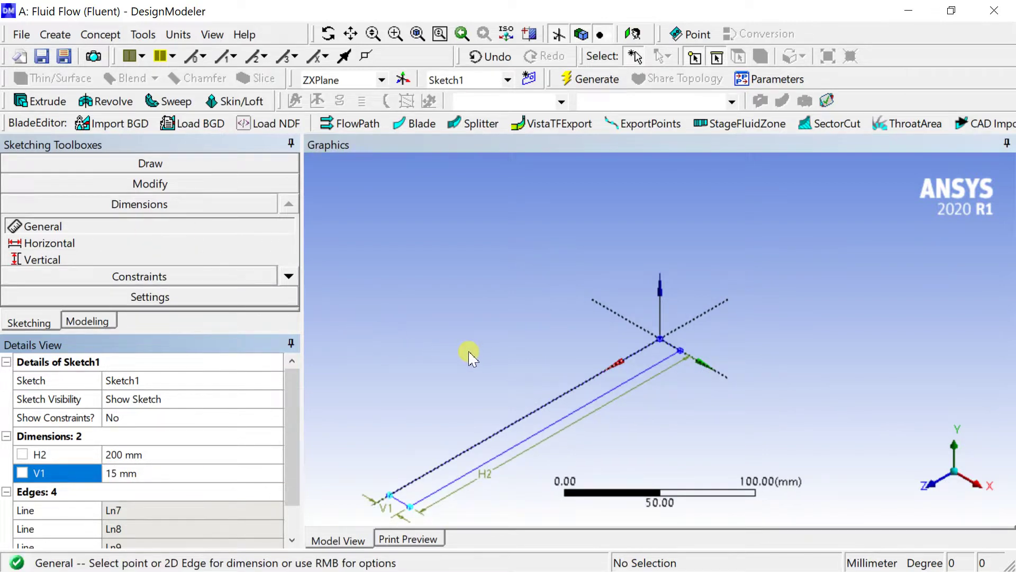
left_click(583, 79)
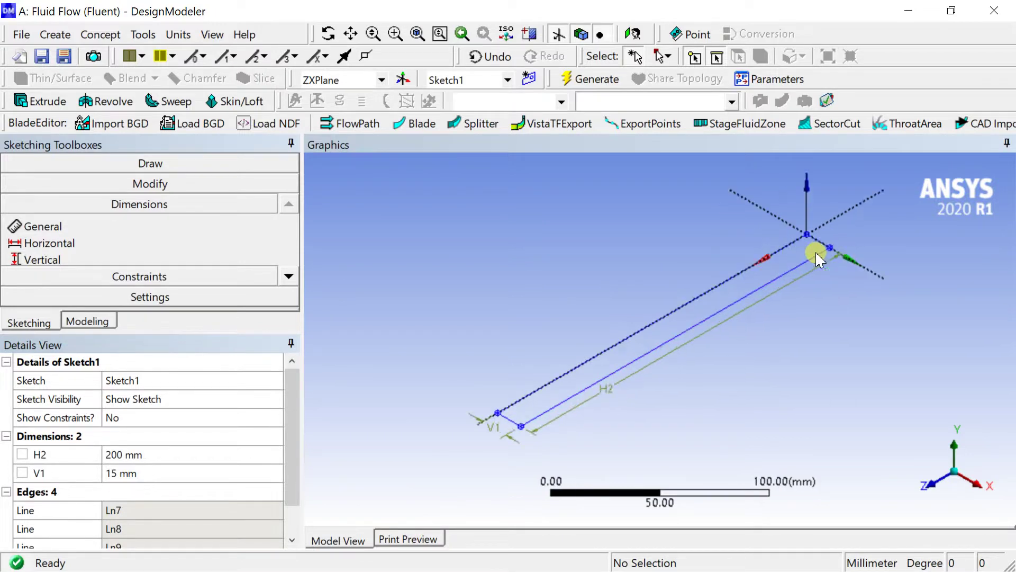
Step: Extrude the rectangle sketch as an Add Frozen body with a fixed depth of 4 mm and generate it
scroll(817, 255, "up", 2)
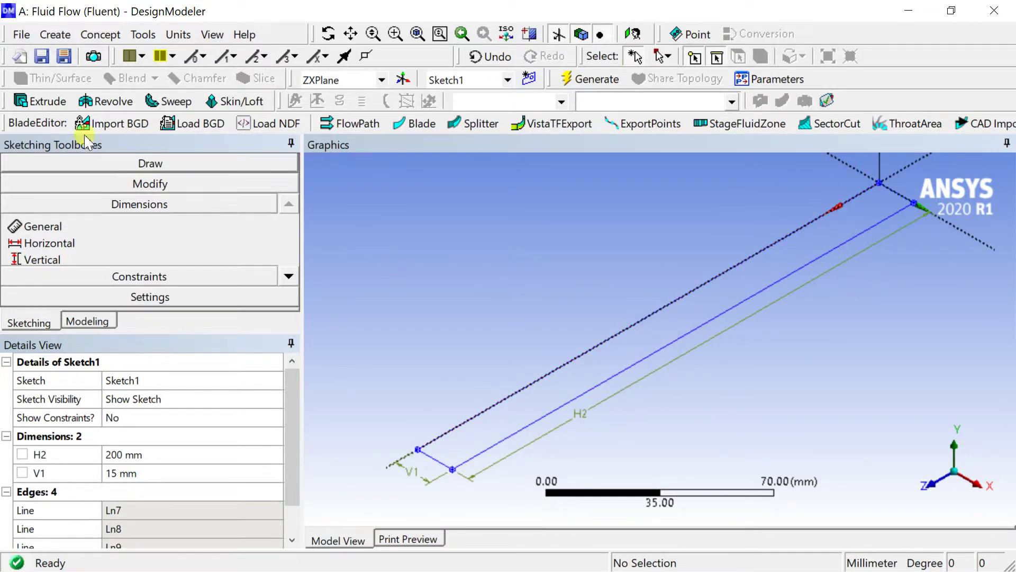
left_click(48, 102)
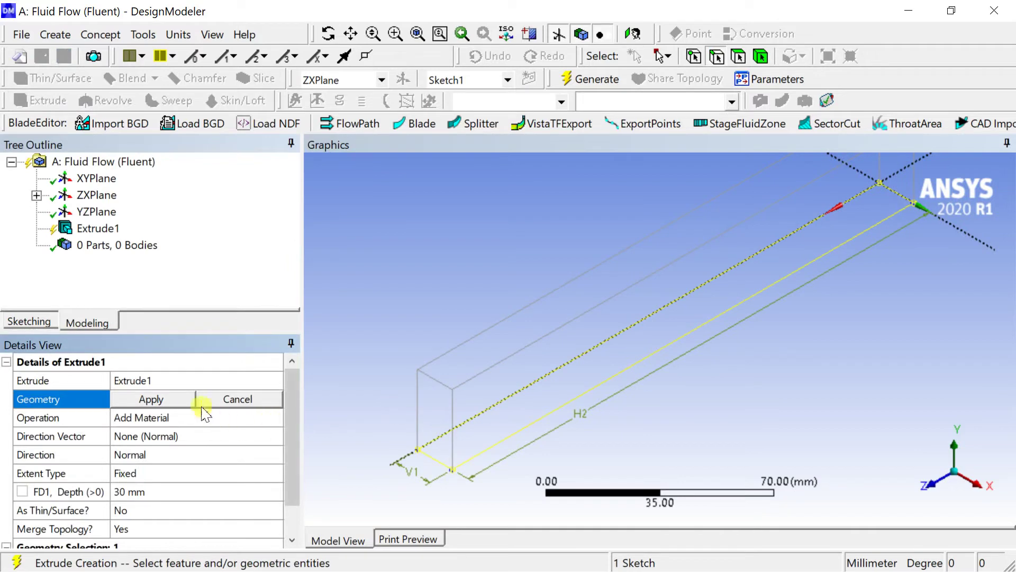
left_click(189, 400)
left_click(195, 418)
left_click(275, 416)
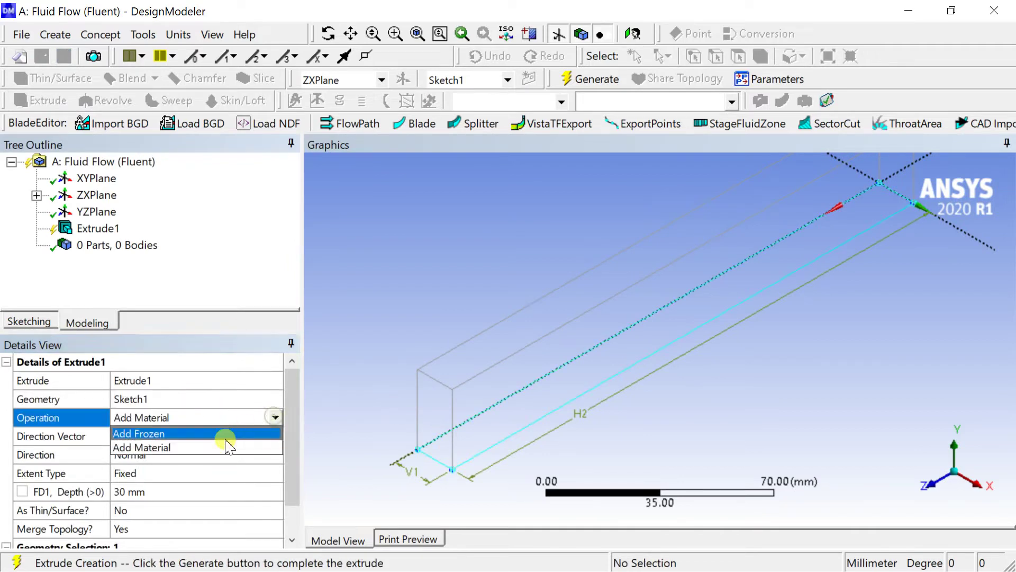
left_click(224, 435)
left_click(161, 473)
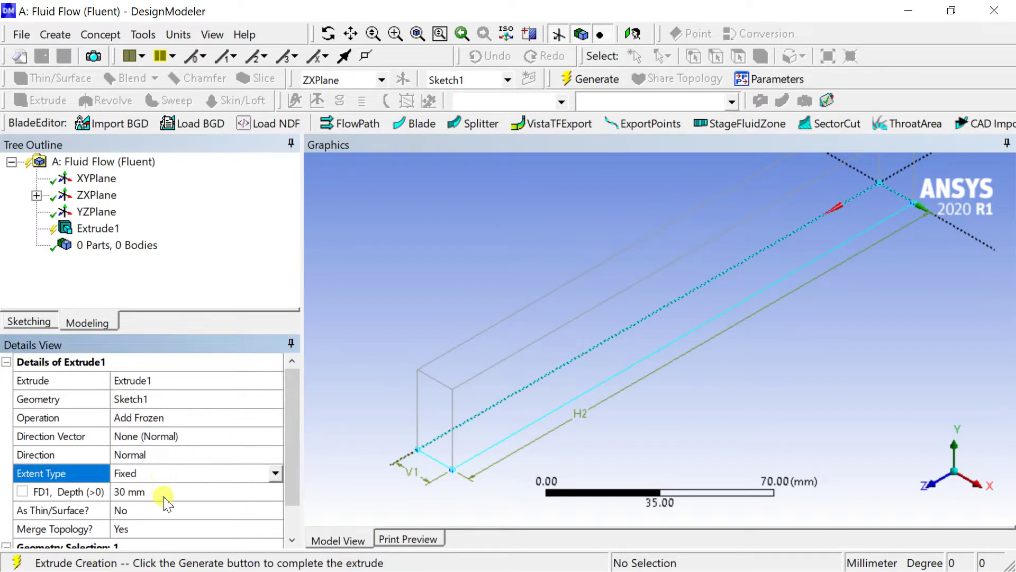
left_click(165, 492)
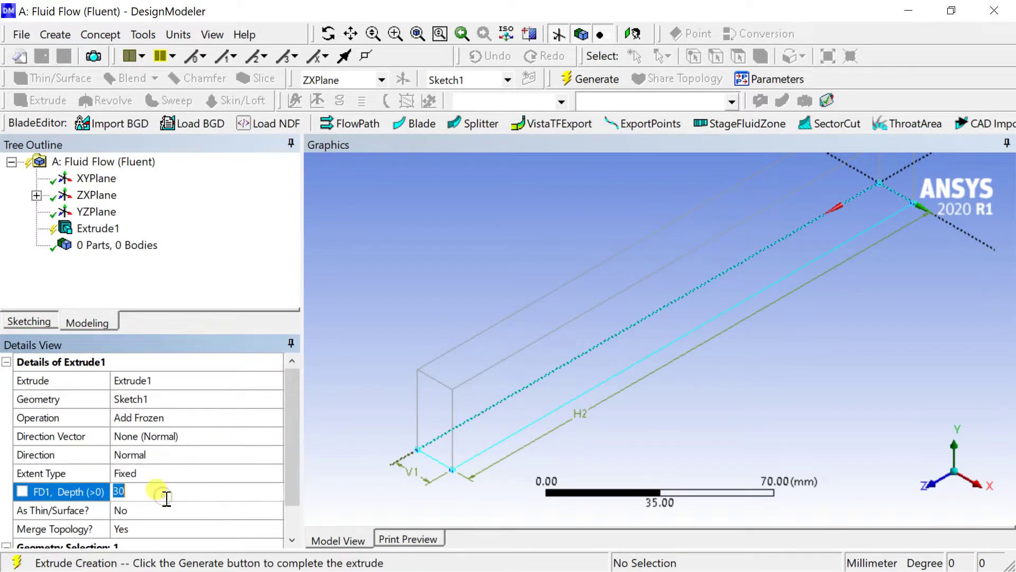
left_click(136, 475)
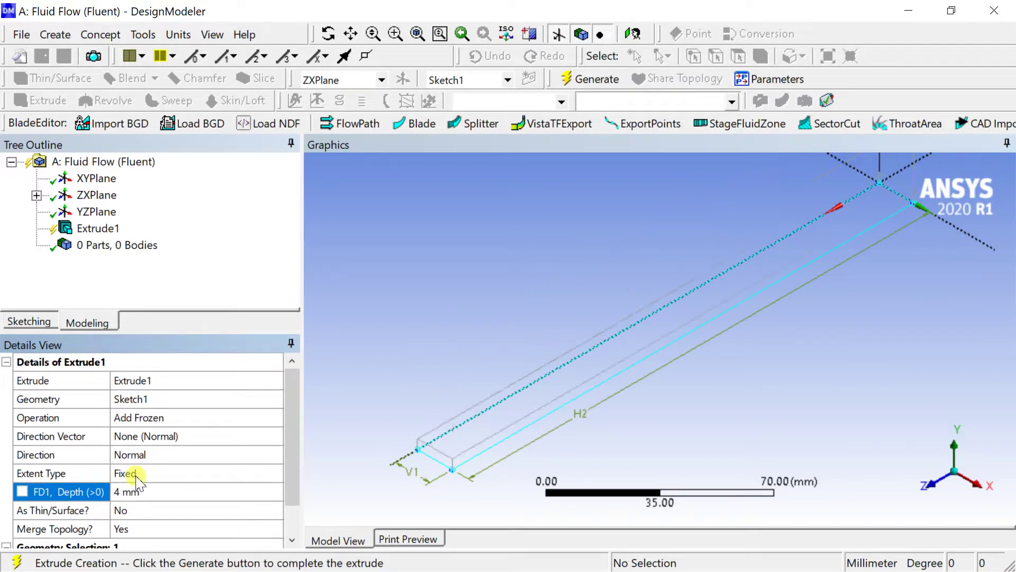
left_click(593, 78)
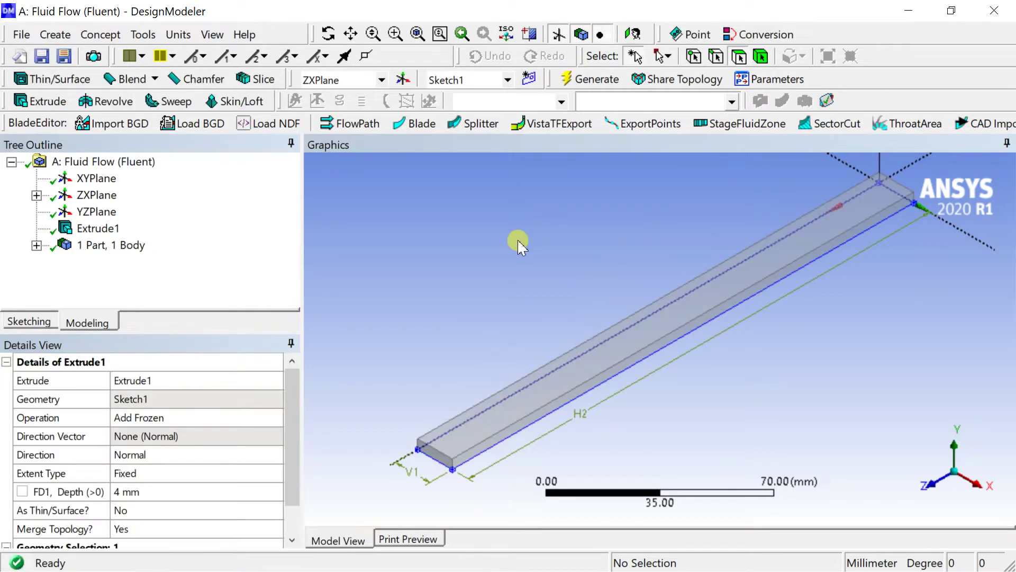
Step: Start a new sketch on the large upper face of the extruded bar
left_click(574, 392)
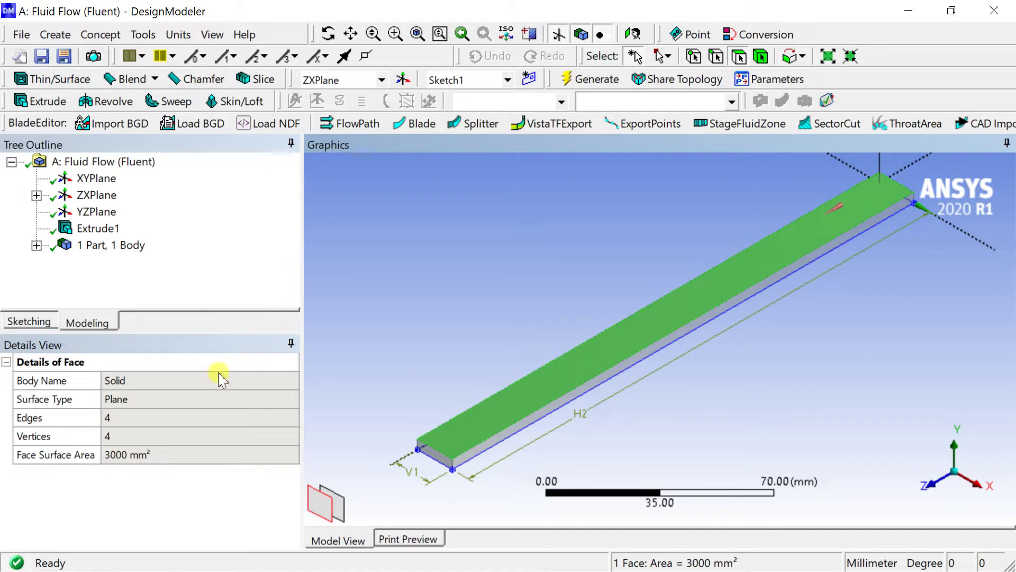
left_click(39, 324)
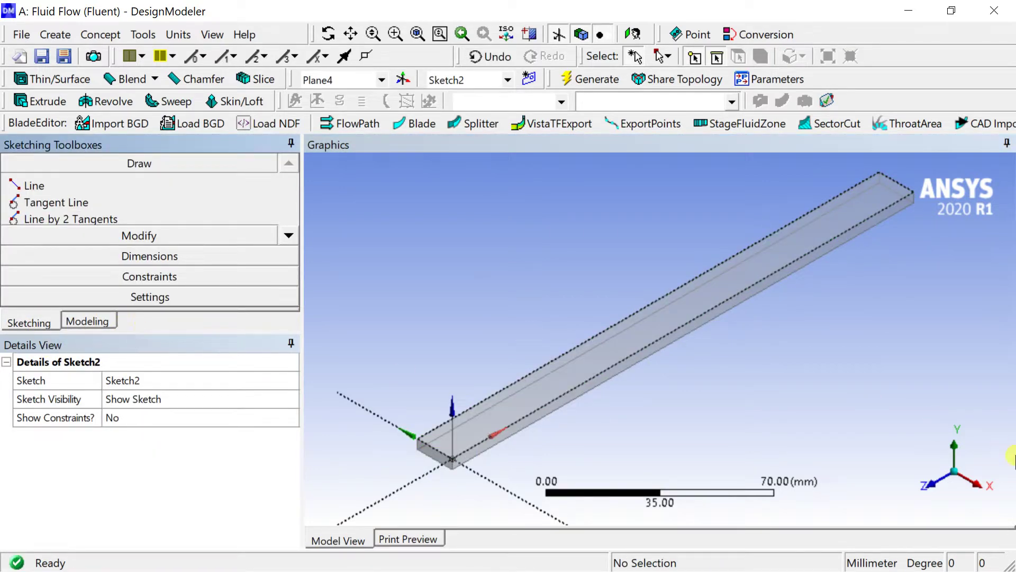
left_click(968, 455)
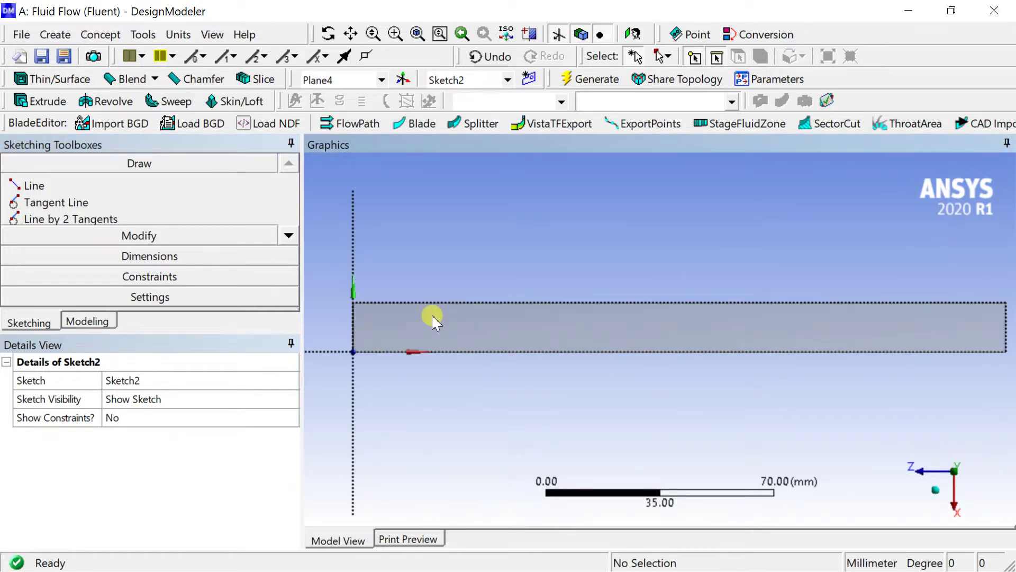
left_click_drag(175, 332, 165, 395)
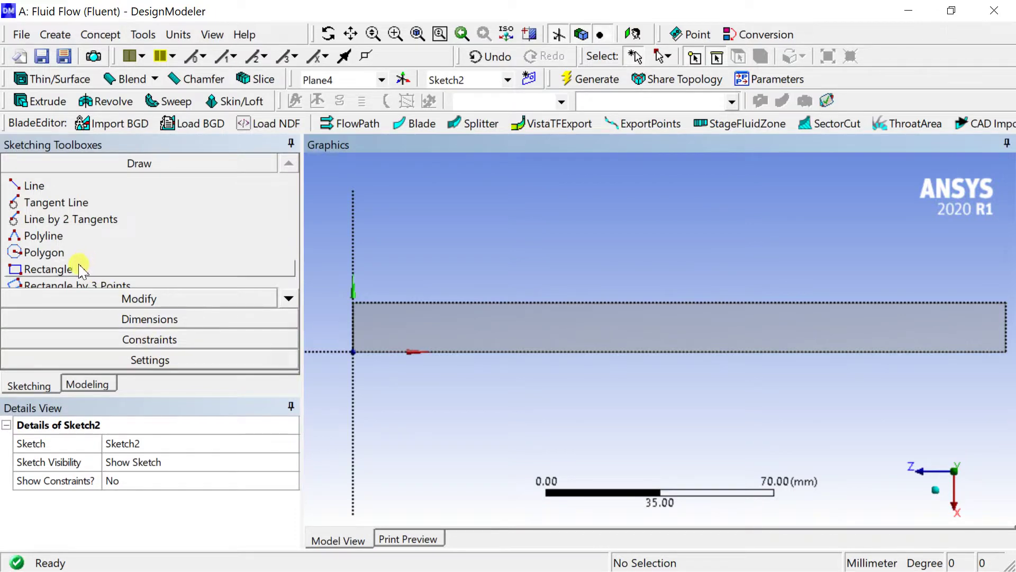
left_click_drag(141, 393, 140, 411)
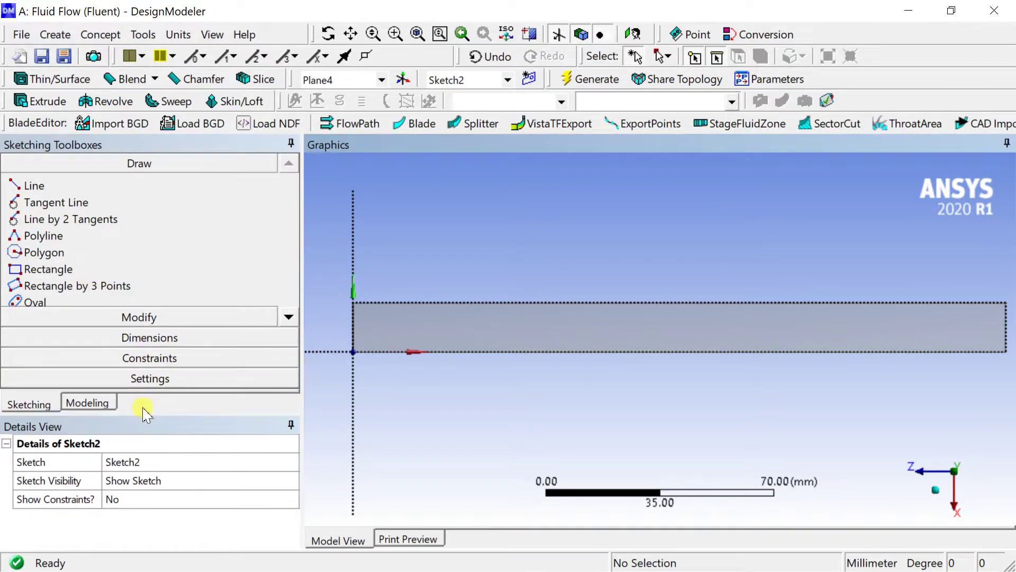
Step: Sketch a closed parallelogram from four lines spanning the bar's width, about 8 mm wide and about 41 mm from the vertical axis
left_click(58, 188)
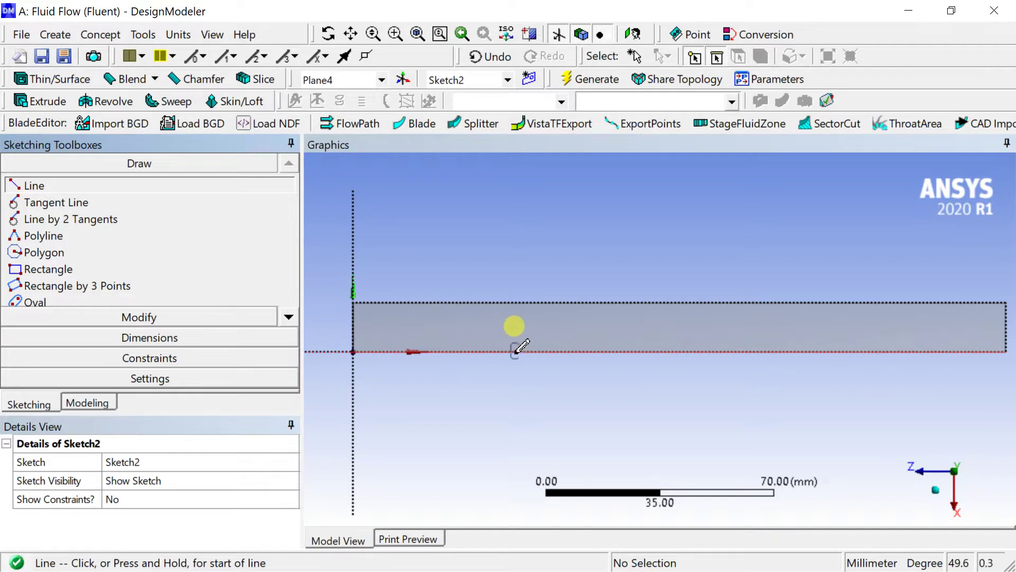
left_click(487, 351)
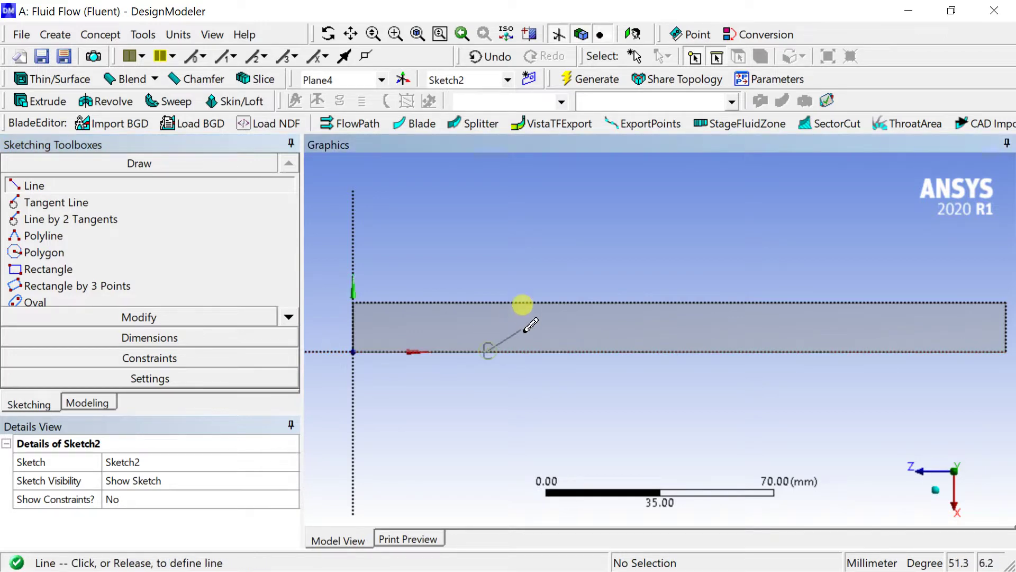
left_click(511, 303)
scroll(508, 306, "up", 2)
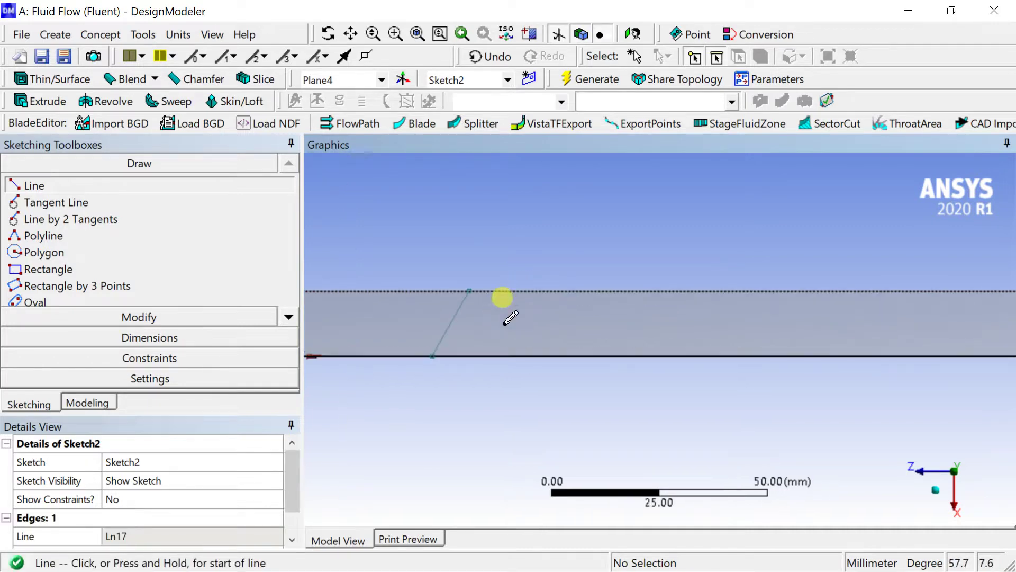
left_click(433, 355)
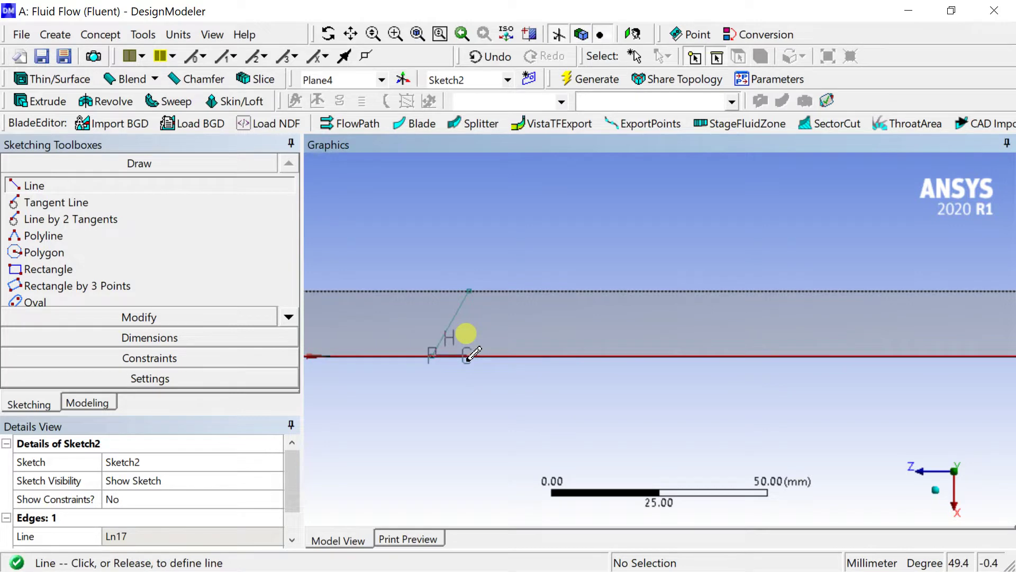
left_click(467, 355)
left_click(467, 355)
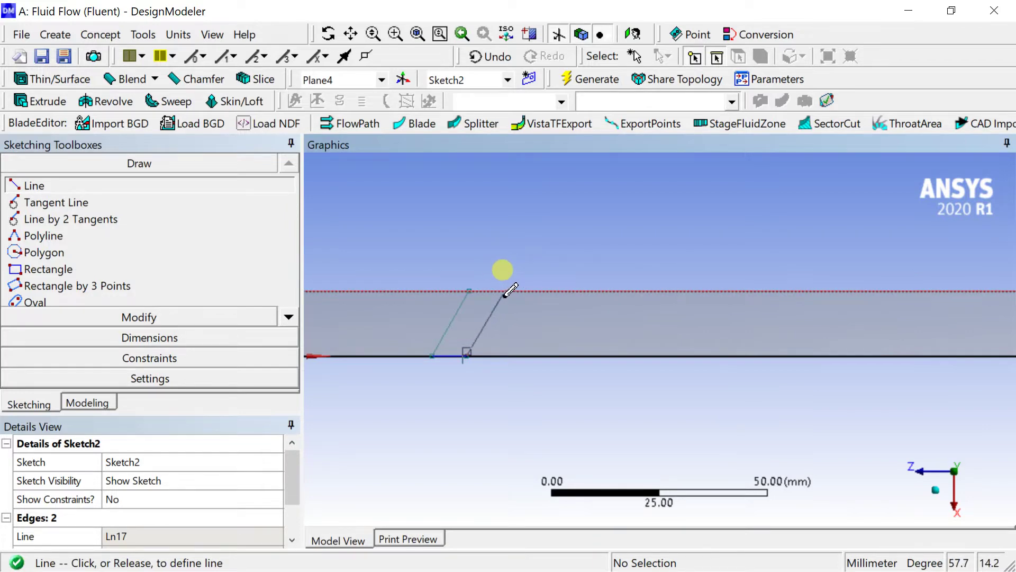
left_click(503, 293)
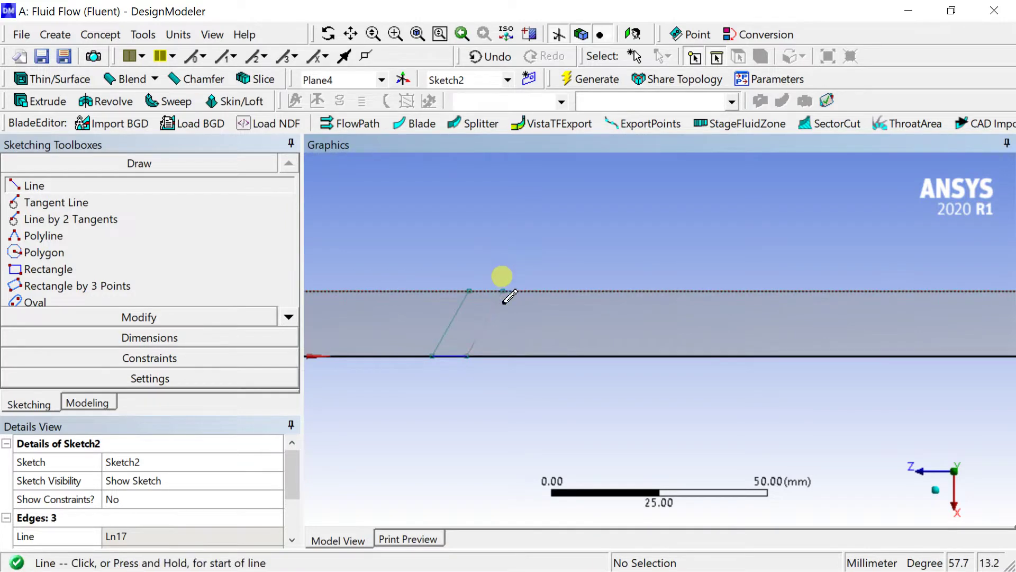
left_click(503, 291)
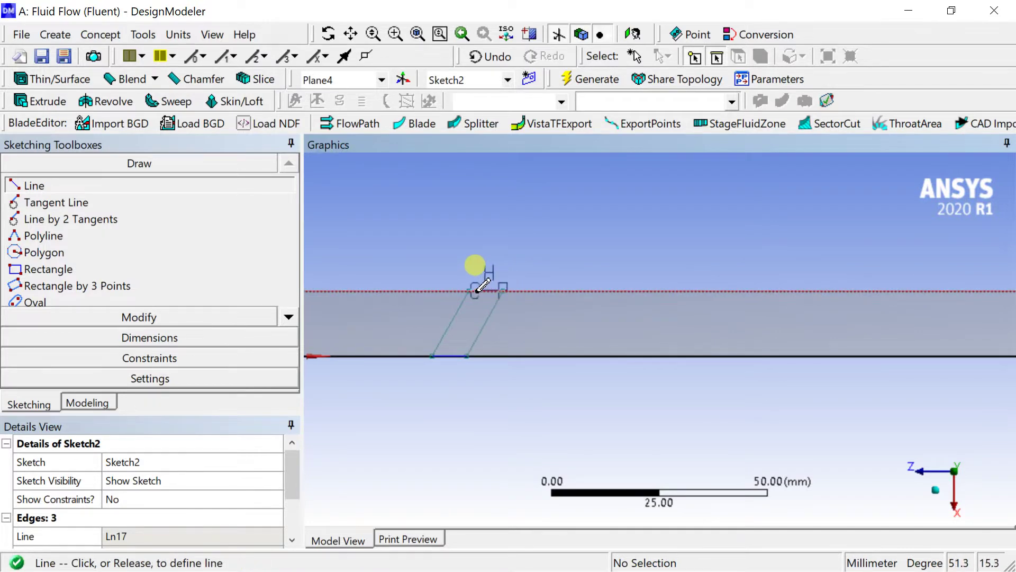
left_click(474, 291)
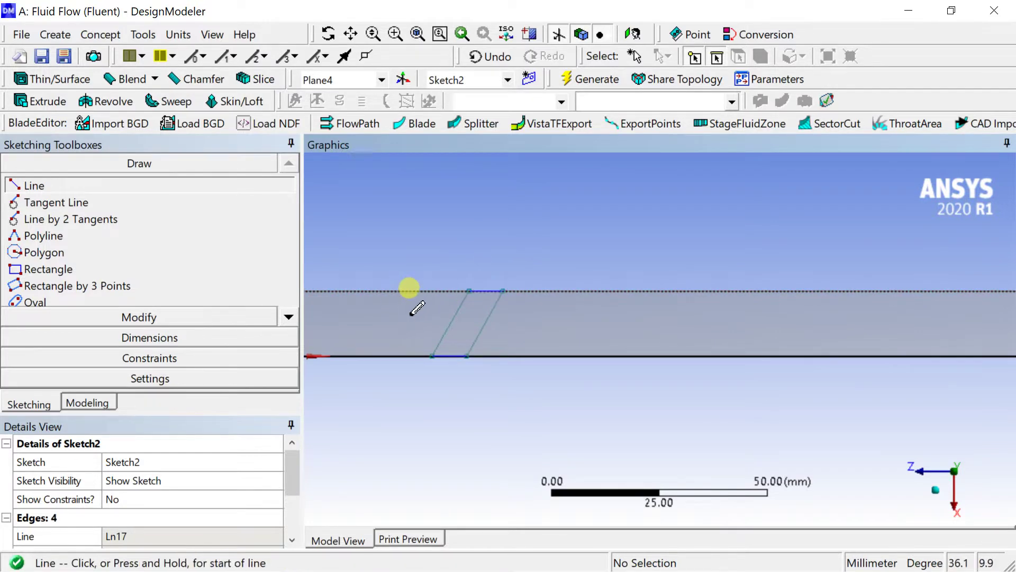
Step: Dimension the distance from the vertical axis to the parallelogram's nearest lower corner
left_click(145, 338)
scroll(333, 310, "down", 3)
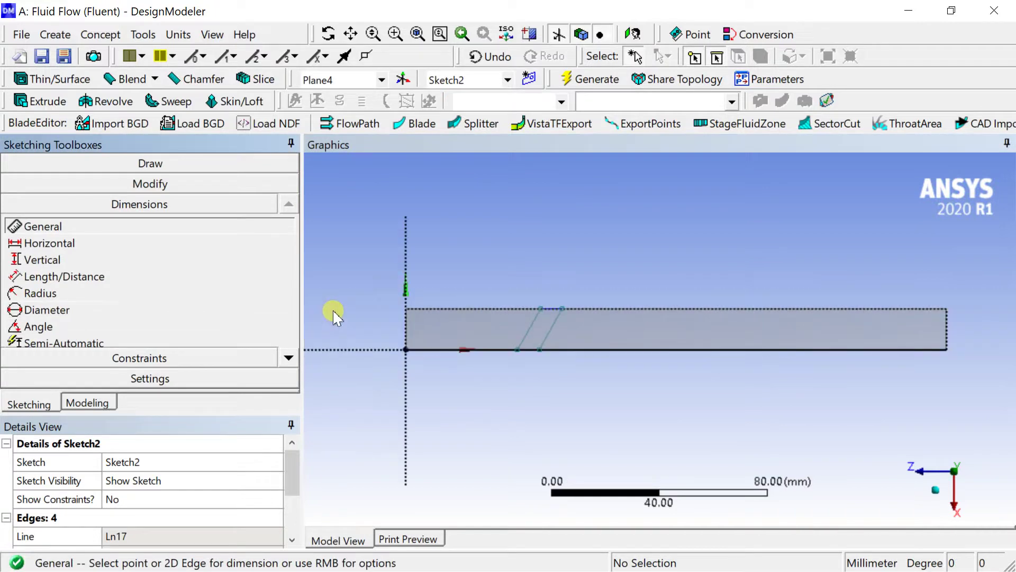
left_click(517, 350)
left_click(406, 349)
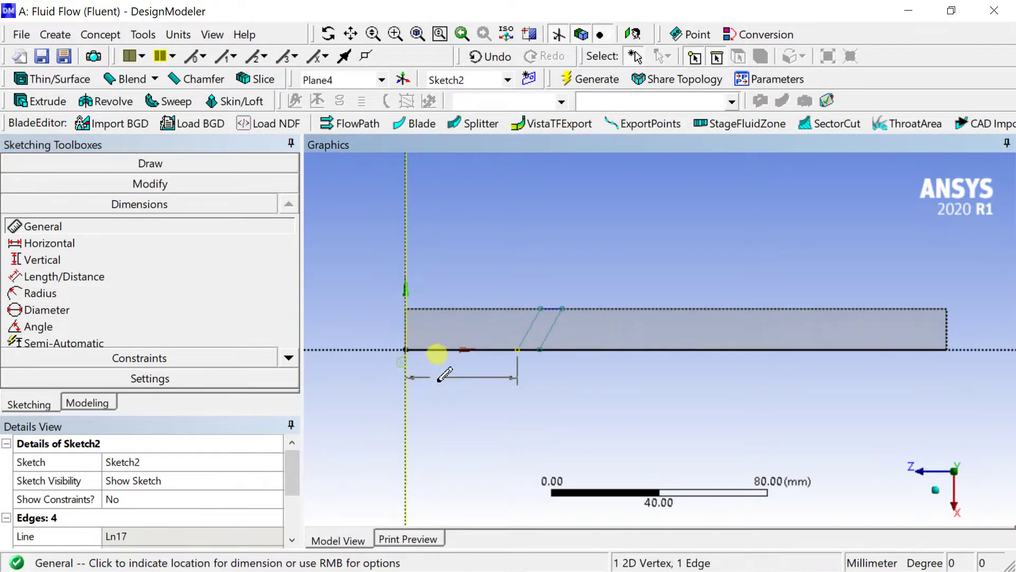
left_click(442, 380)
key("Escape")
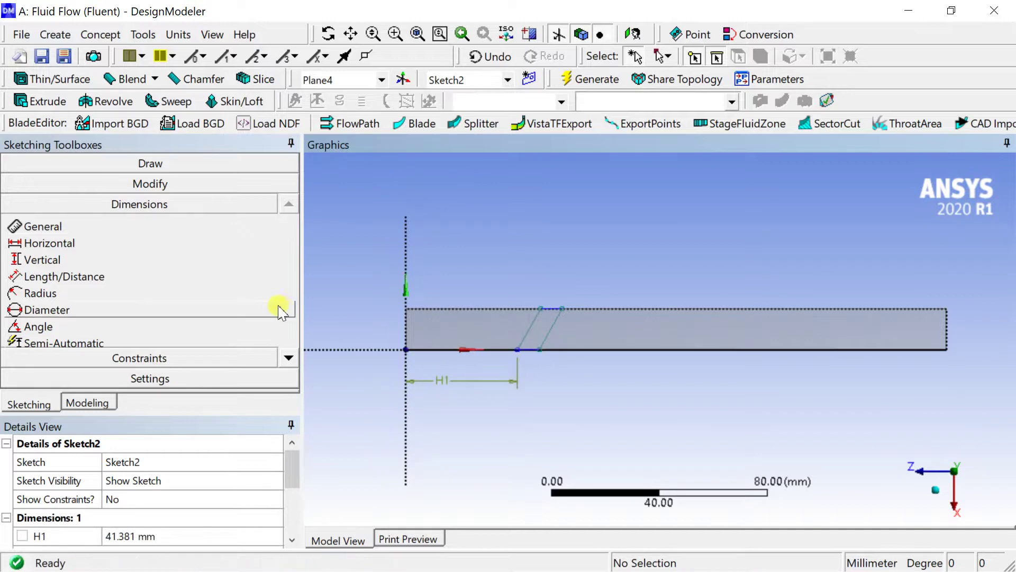
Step: Add a horizontal dimension across the parallelogram's short upper side
left_click(141, 243)
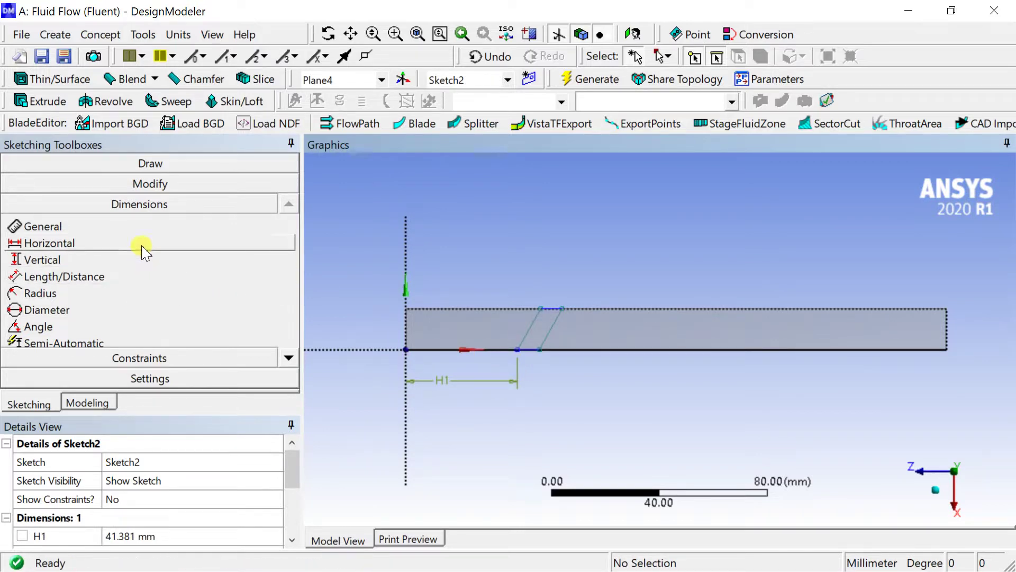
left_click(541, 308)
left_click(563, 308)
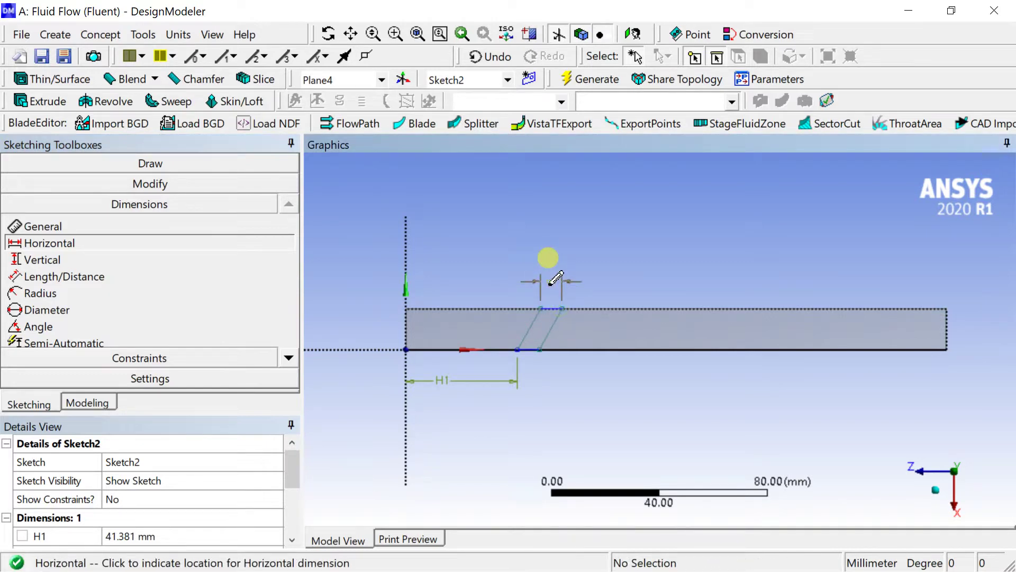
left_click(556, 278)
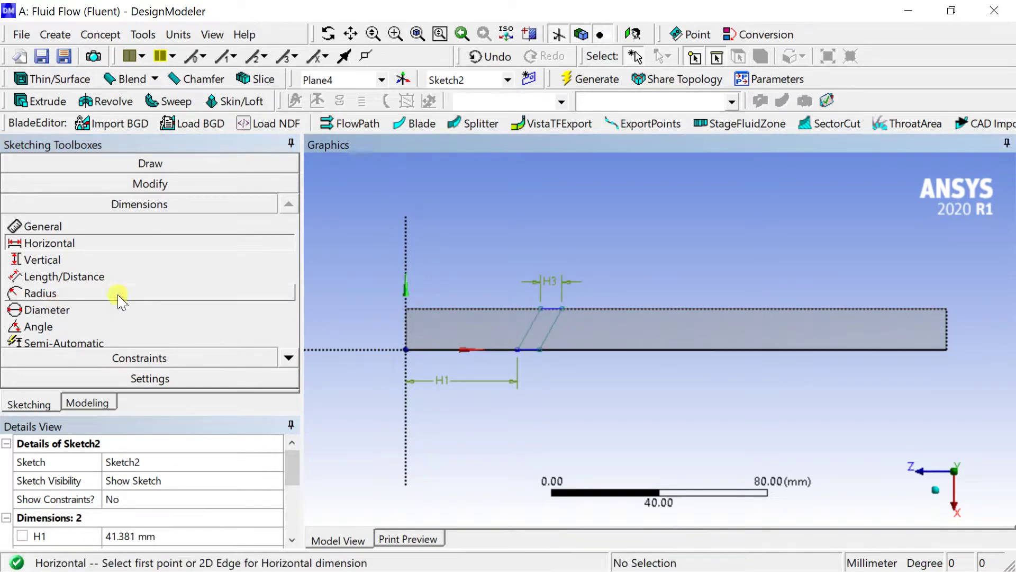
Step: Apply a Parallel constraint to the two slanted sides of the parallelogram
left_click(289, 358)
left_click(289, 358)
left_click(289, 359)
left_click(245, 363)
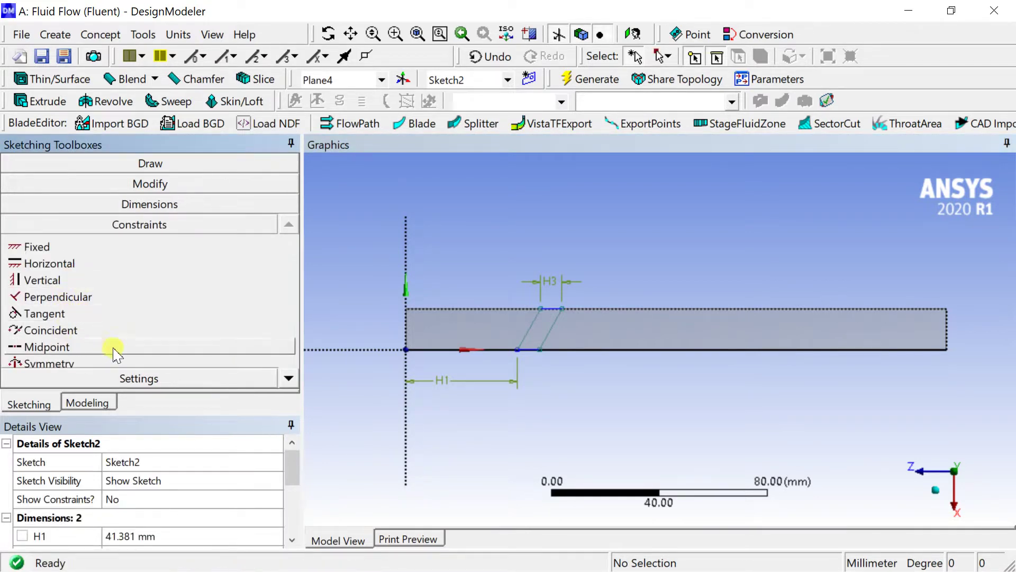
left_click(288, 378)
left_click(289, 377)
left_click(81, 347)
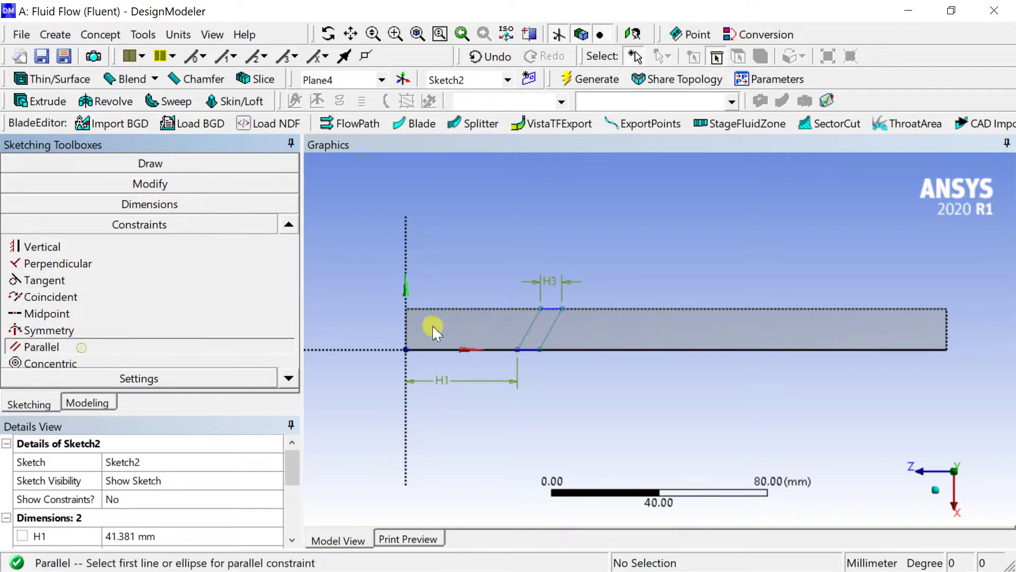
left_click(517, 334)
left_click(546, 333)
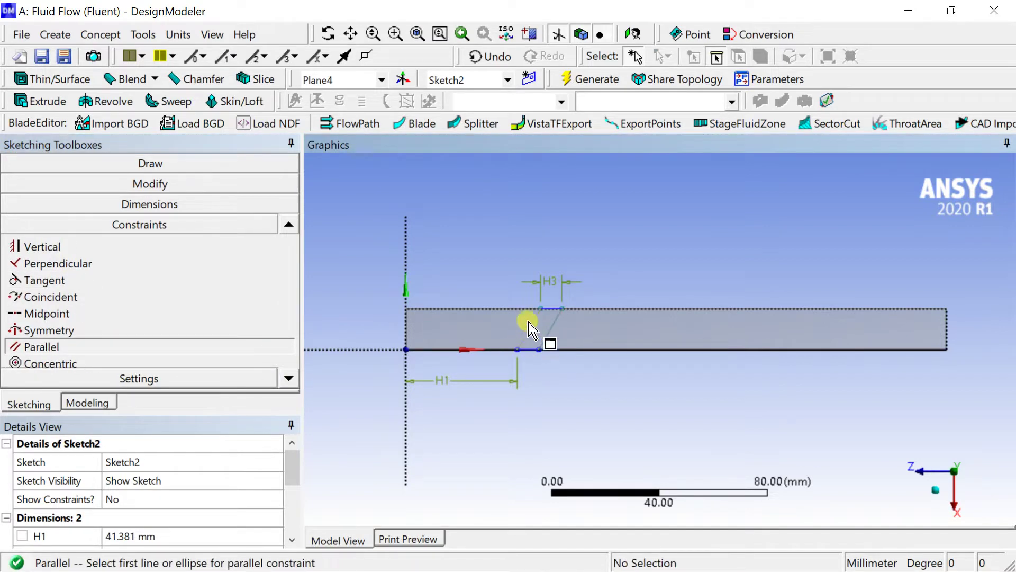
scroll(526, 325, "up", 2)
scroll(461, 319, "up", 1)
scroll(462, 319, "down", 2)
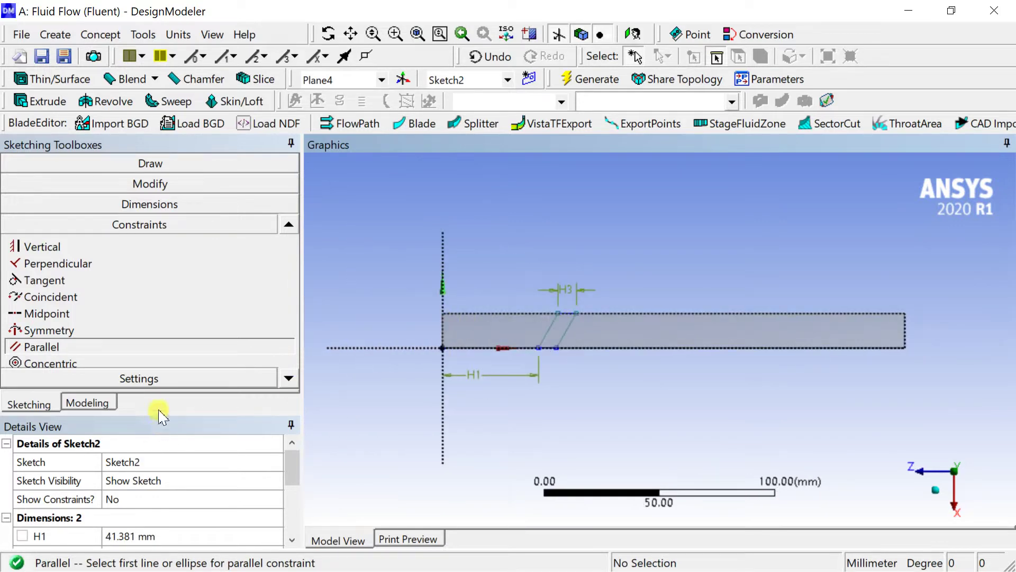
Step: Set the parallelogram's axis offset H1 to 45 mm and its width H3 to 5 mm
left_click_drag(162, 415, 169, 339)
left_click(148, 456)
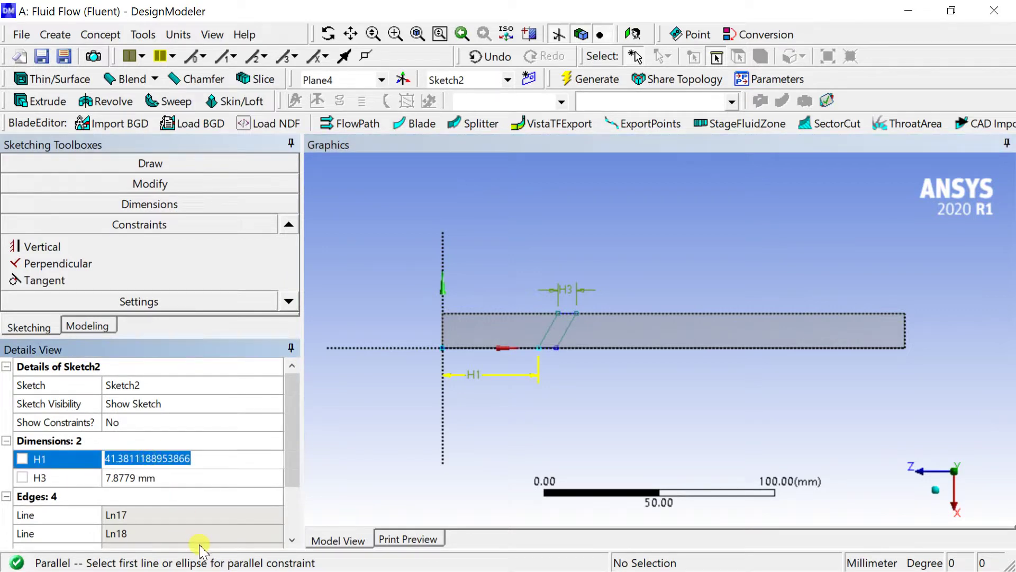
type("45")
key("Return")
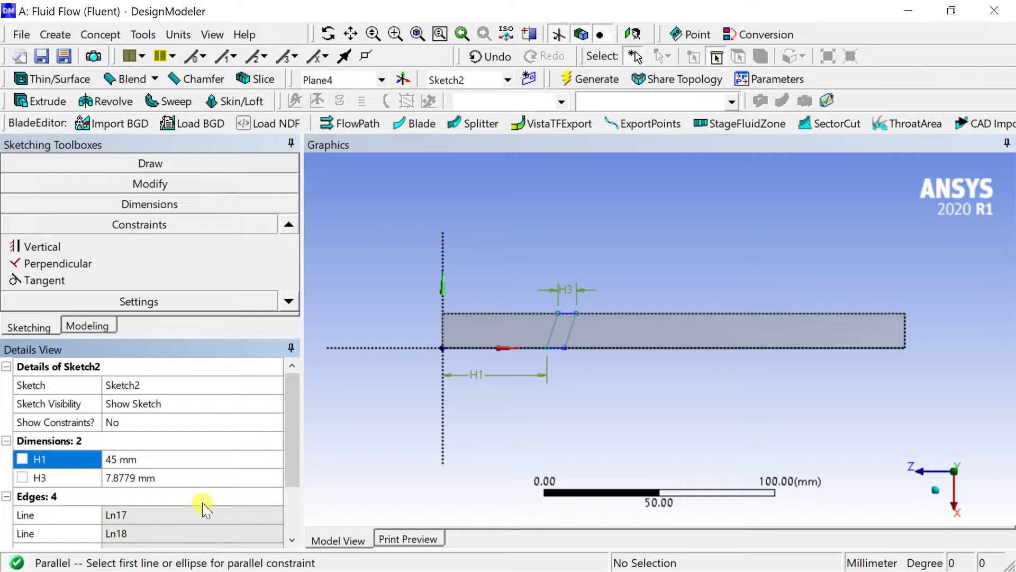
left_click(172, 478)
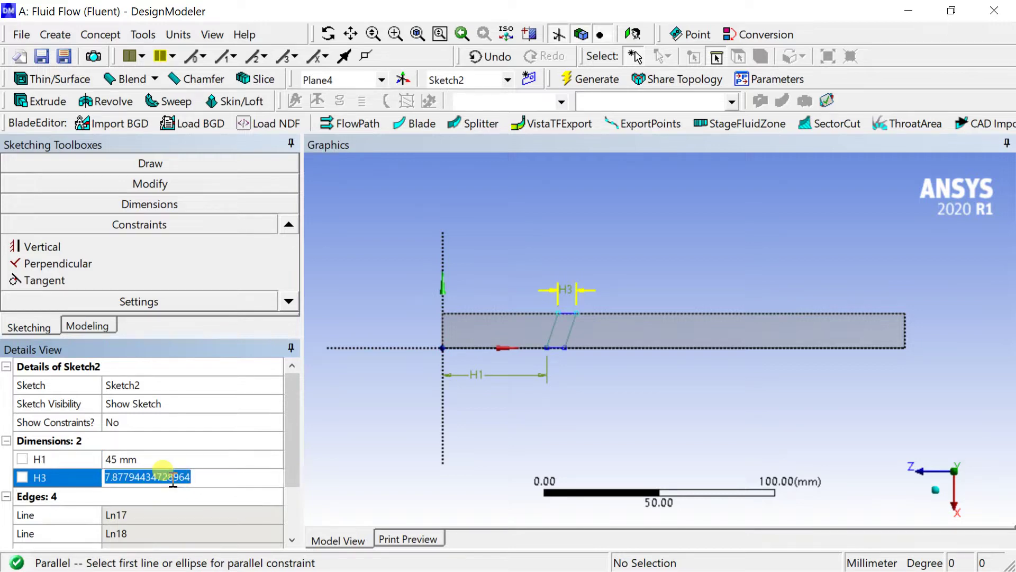
type("5")
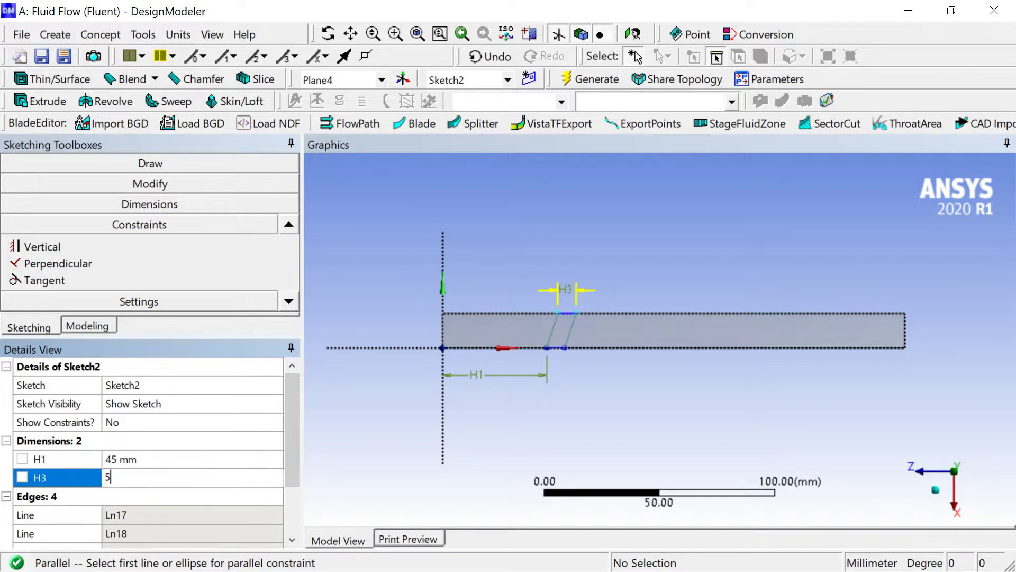
key("Return")
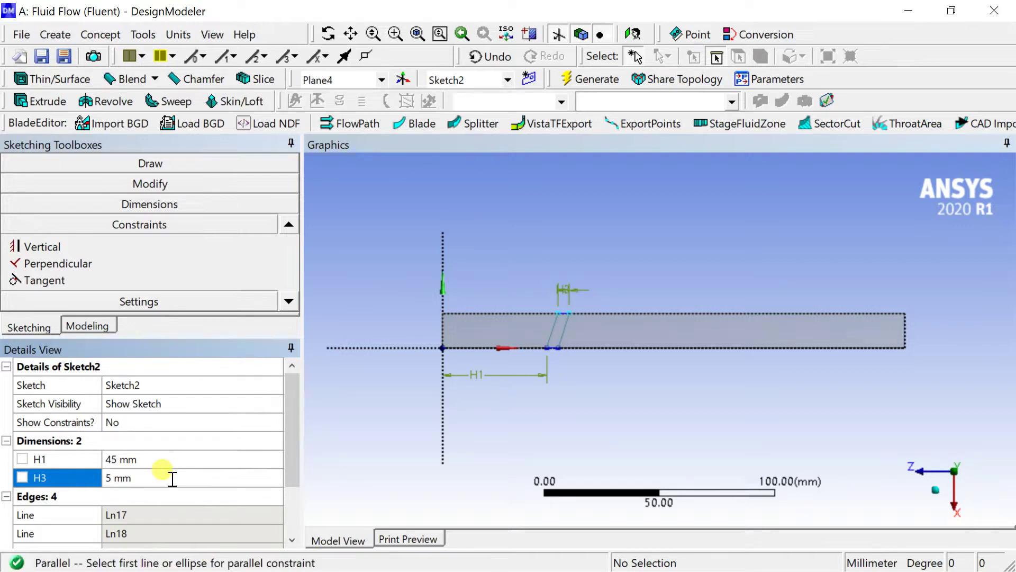
Step: Add an angle dimension between the bar's lower long edge and the parallelogram's slanted side farther from the axis
scroll(545, 328, "up", 3)
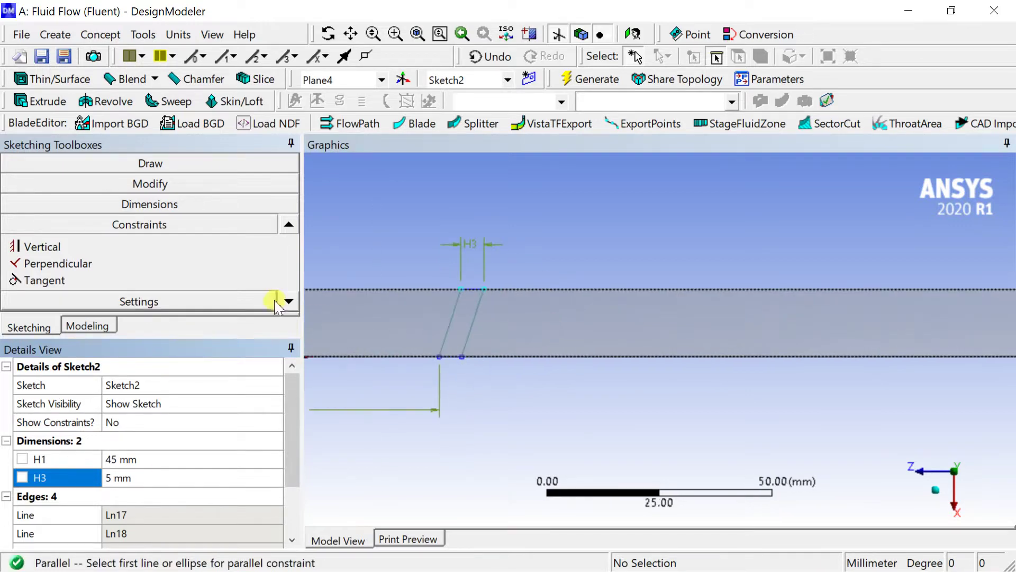
left_click_drag(151, 337, 162, 344)
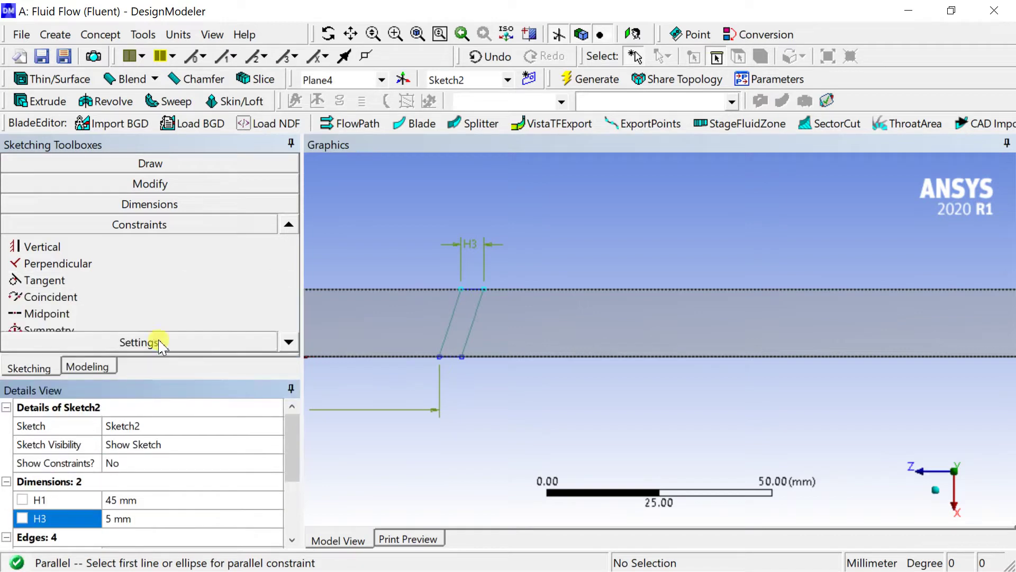
left_click(159, 203)
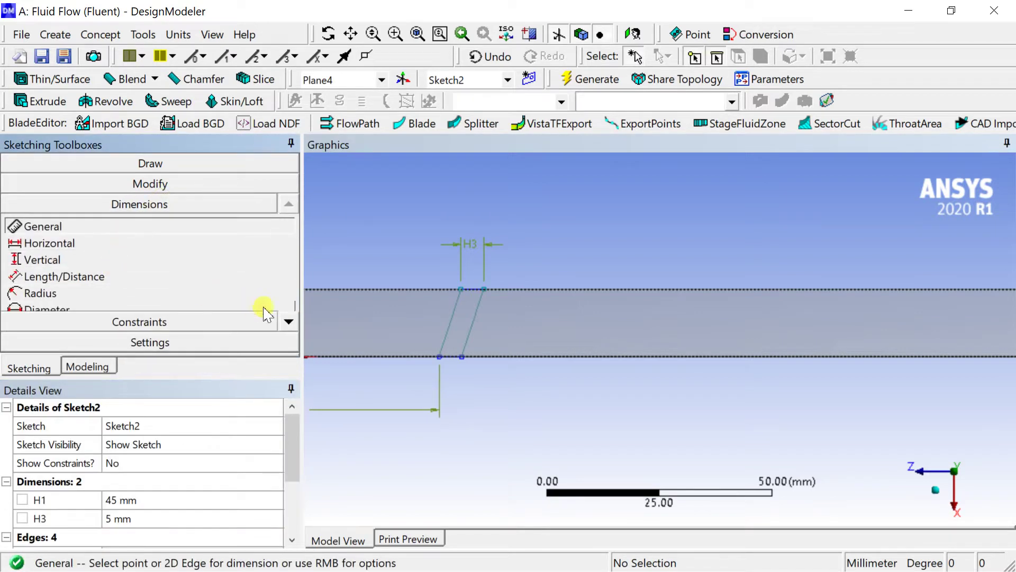
left_click(288, 321)
left_click(288, 321)
left_click(288, 321)
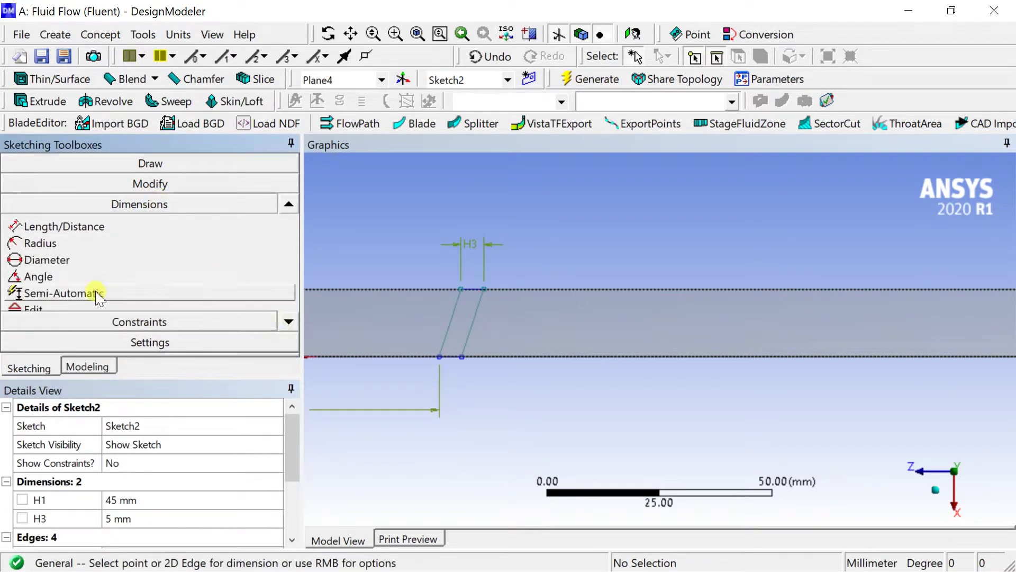
left_click(79, 275)
left_click(503, 356)
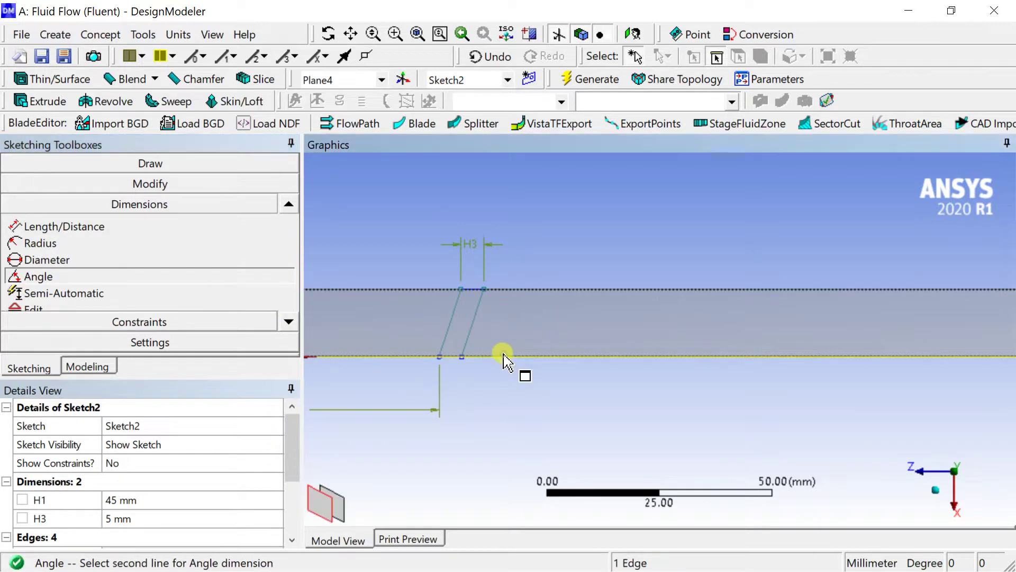
left_click(468, 333)
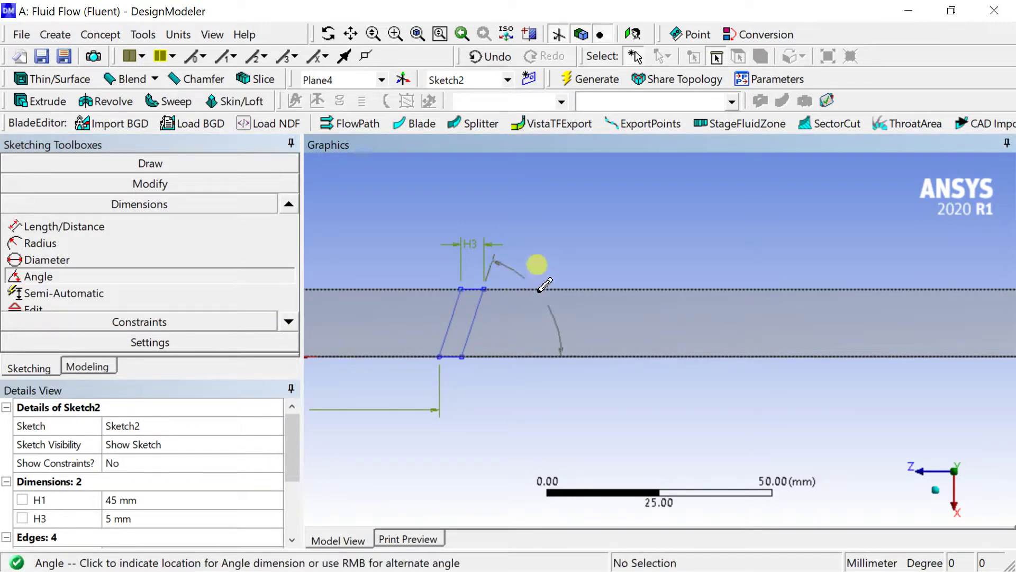
left_click(575, 265)
Step: Set the slant angle A4 to 45°, generate the sketch and show the model in isometric view
left_click(156, 500)
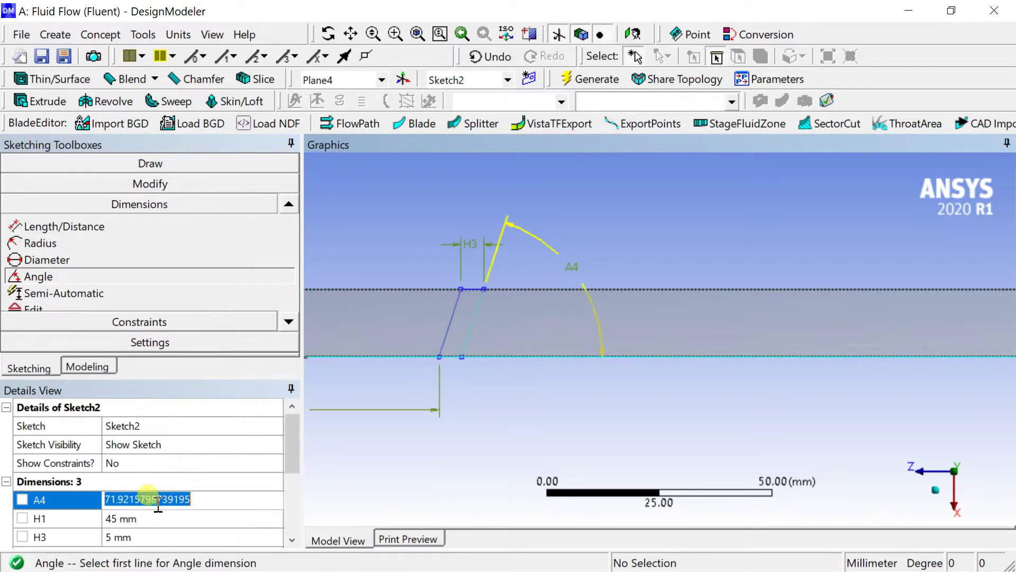
type("45")
key("Return")
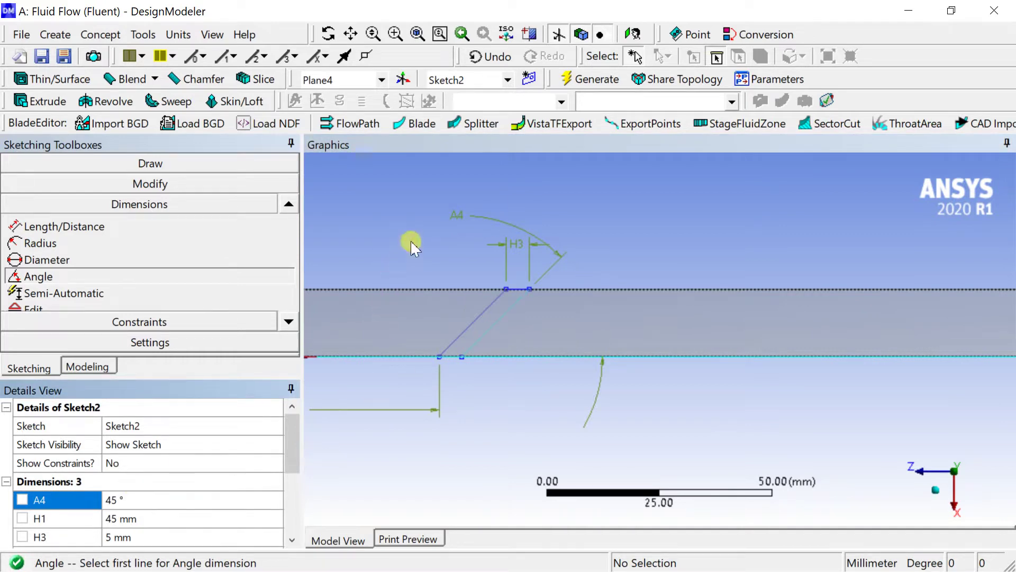
left_click(596, 79)
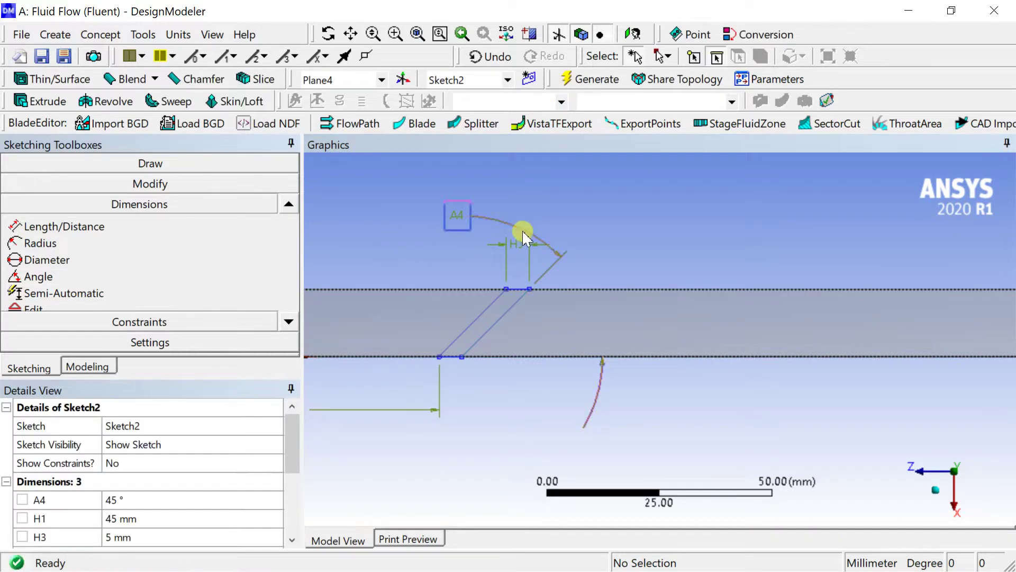
scroll(620, 281, "down", 3)
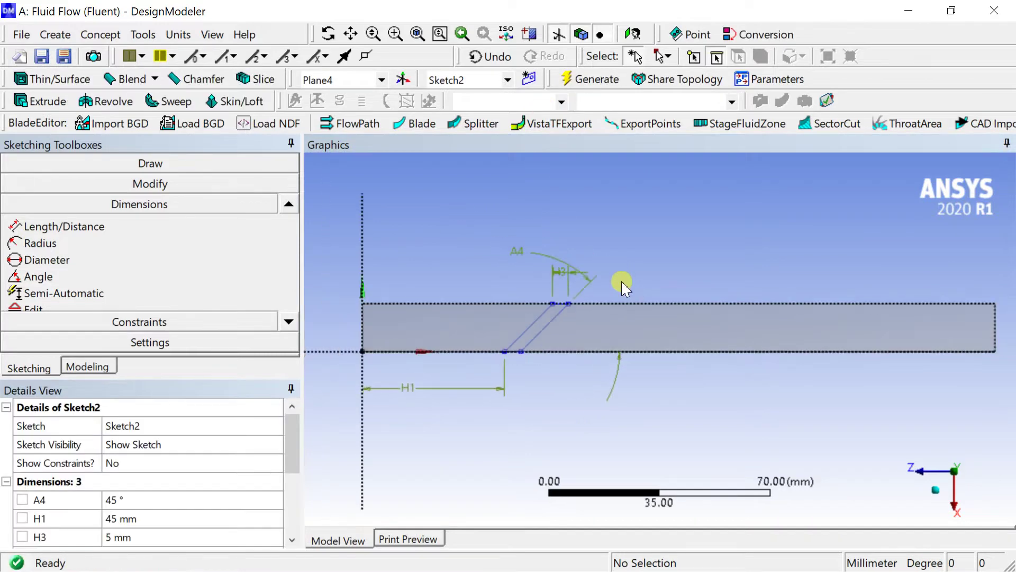
left_click(935, 492)
scroll(606, 333, "up", 3)
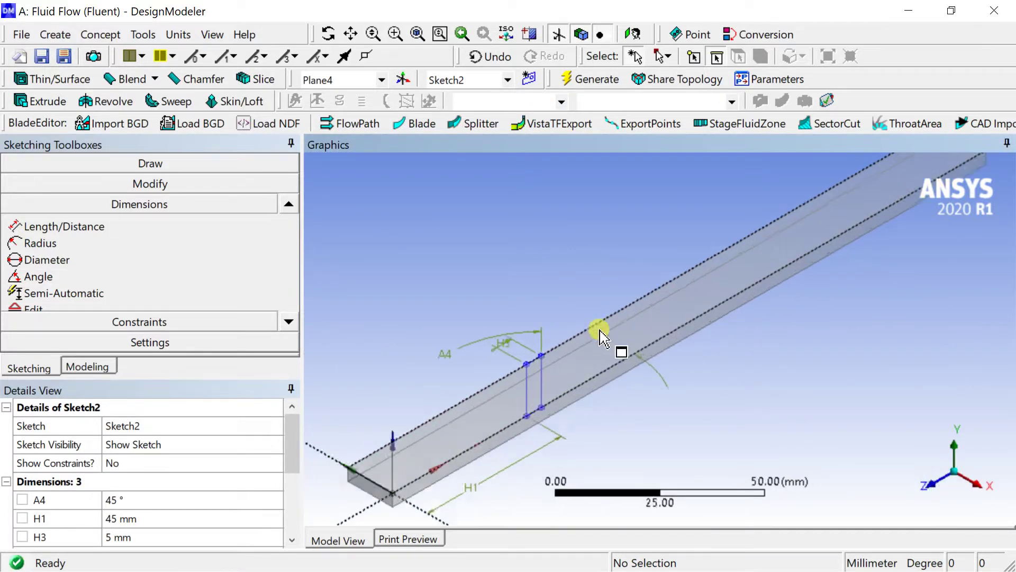
scroll(527, 353, "down", 2)
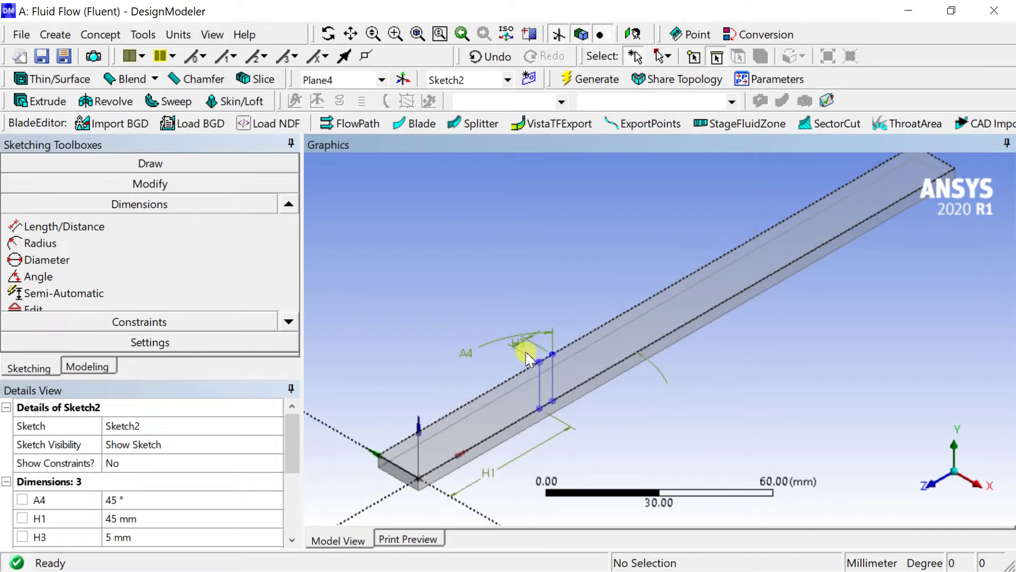
Step: Extrude the parallelogram sketch 2 mm in the normal direction as an Add Frozen body and generate it
left_click(42, 102)
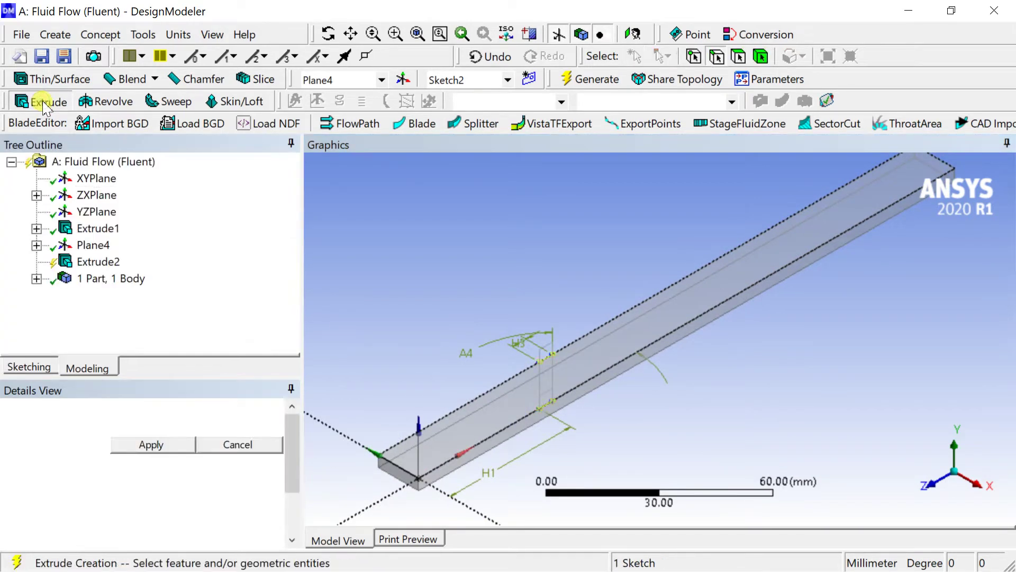
left_click(157, 444)
left_click(172, 465)
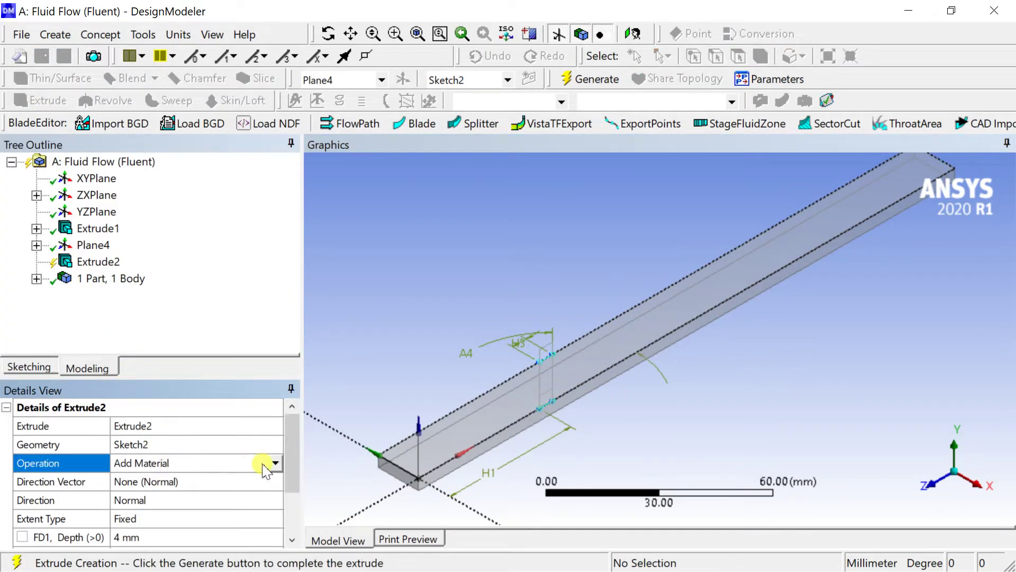
left_click(268, 463)
left_click(229, 480)
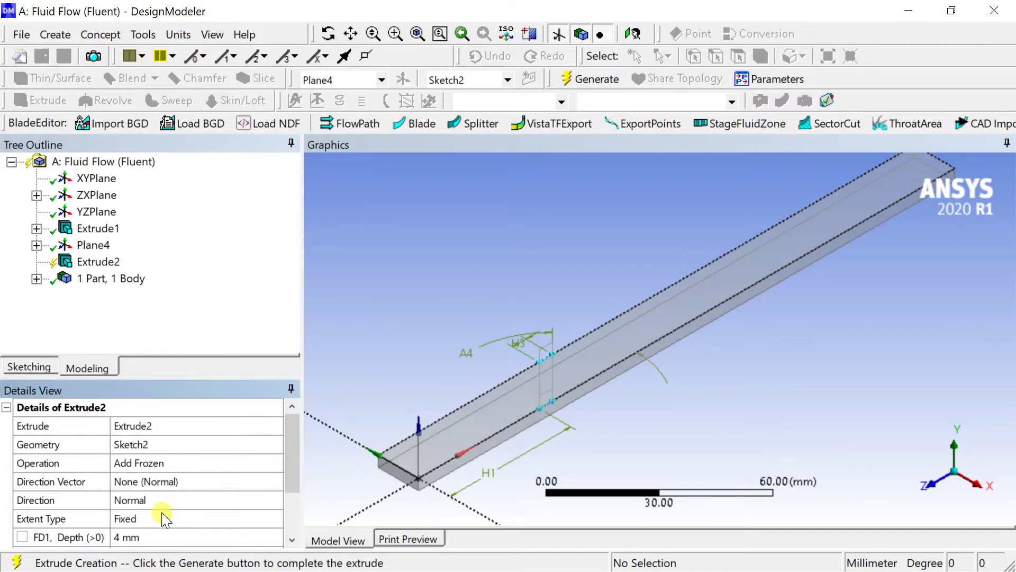
scroll(159, 522, "down", 1)
left_click(166, 482)
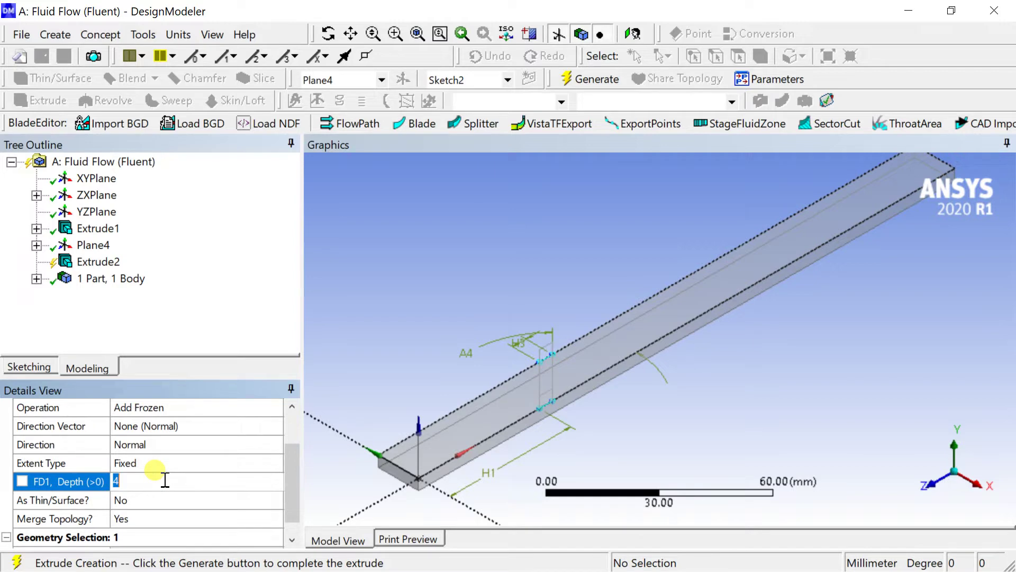
type("2")
key("Return")
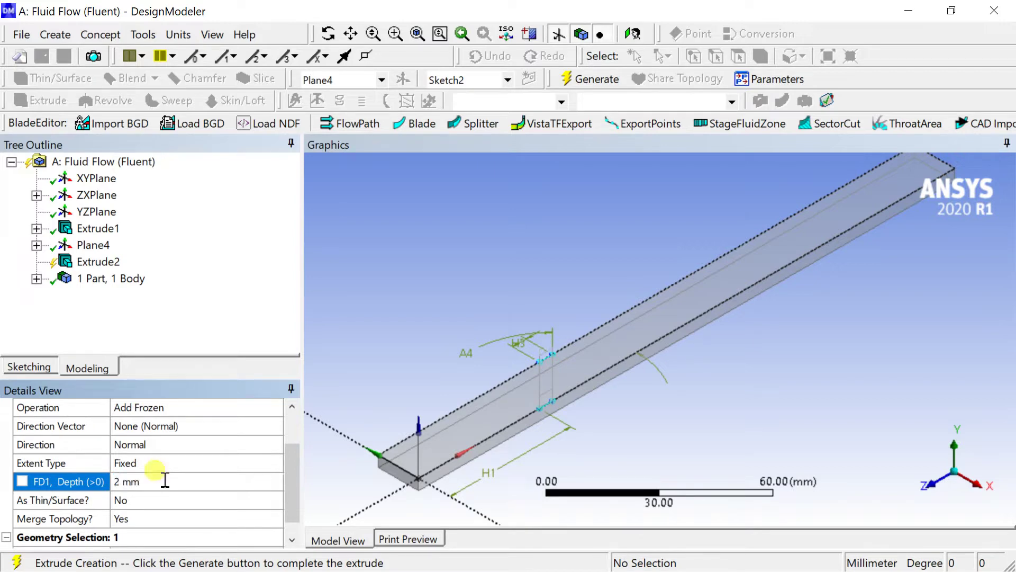
left_click(587, 79)
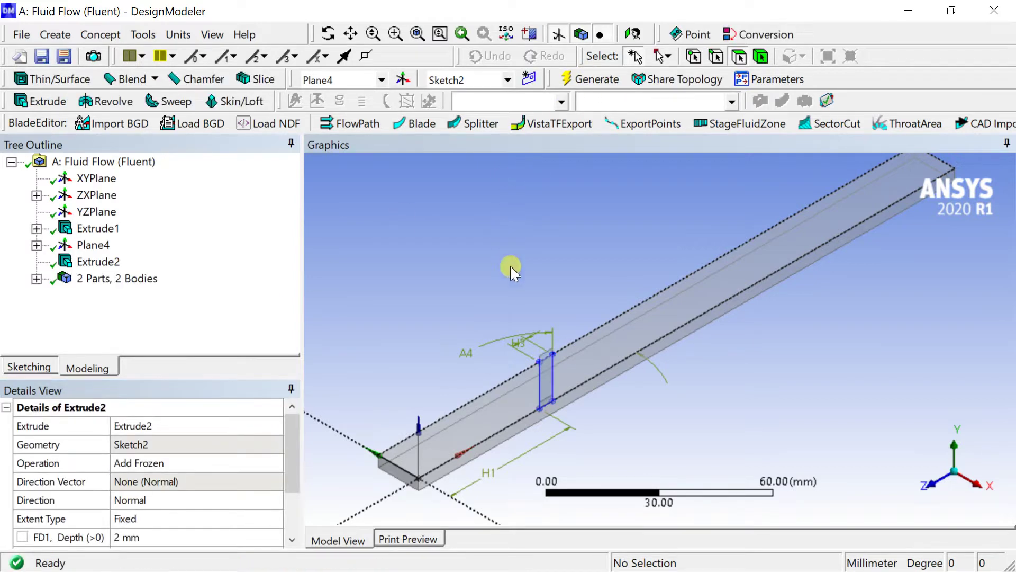
Step: Create a linear pattern of the slanted rib body with the bar's lower long edge as its direction
left_click(56, 35)
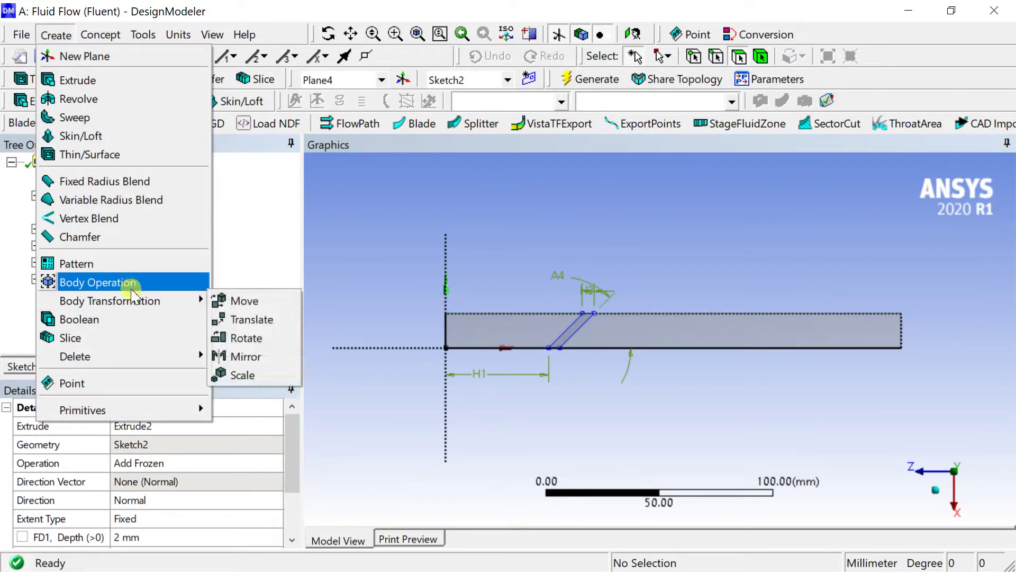
left_click(138, 264)
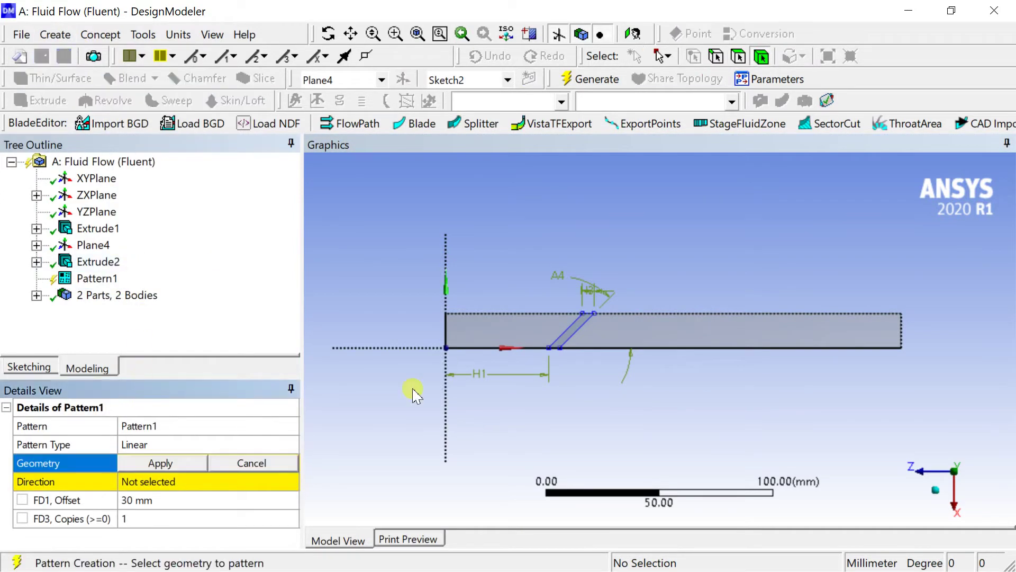
left_click(556, 344)
left_click(163, 462)
left_click(209, 445)
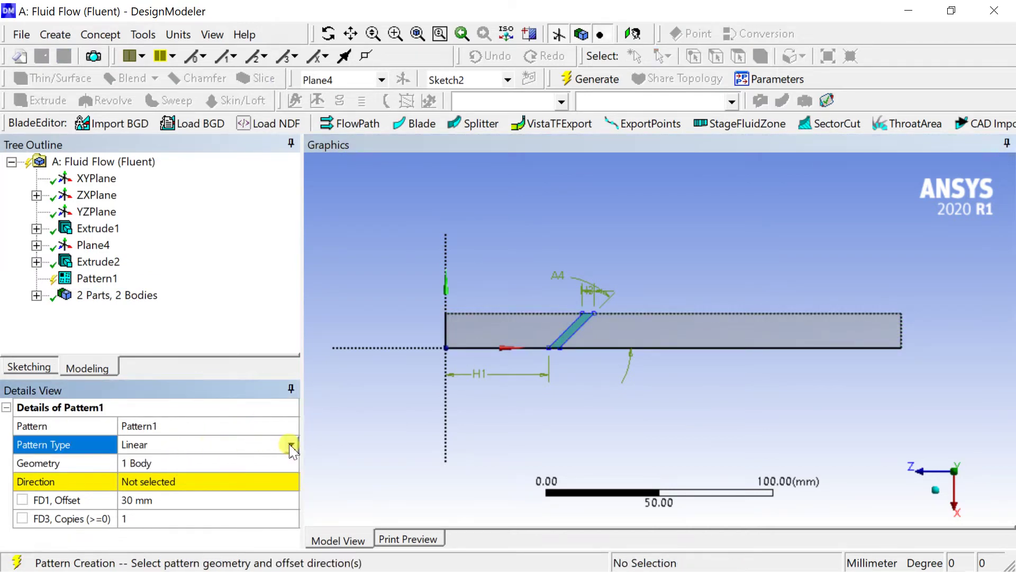
left_click(176, 480)
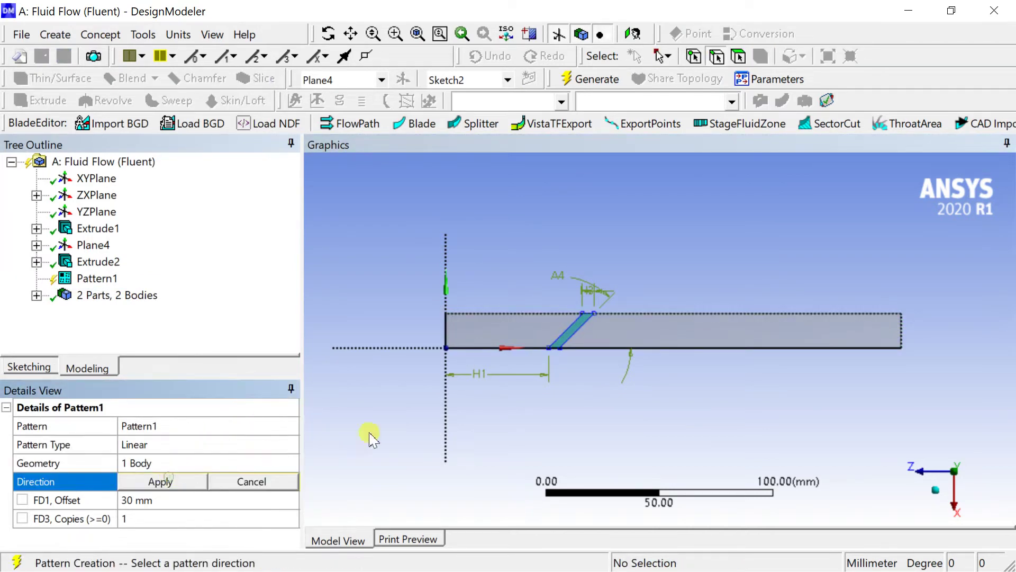
left_click(429, 348)
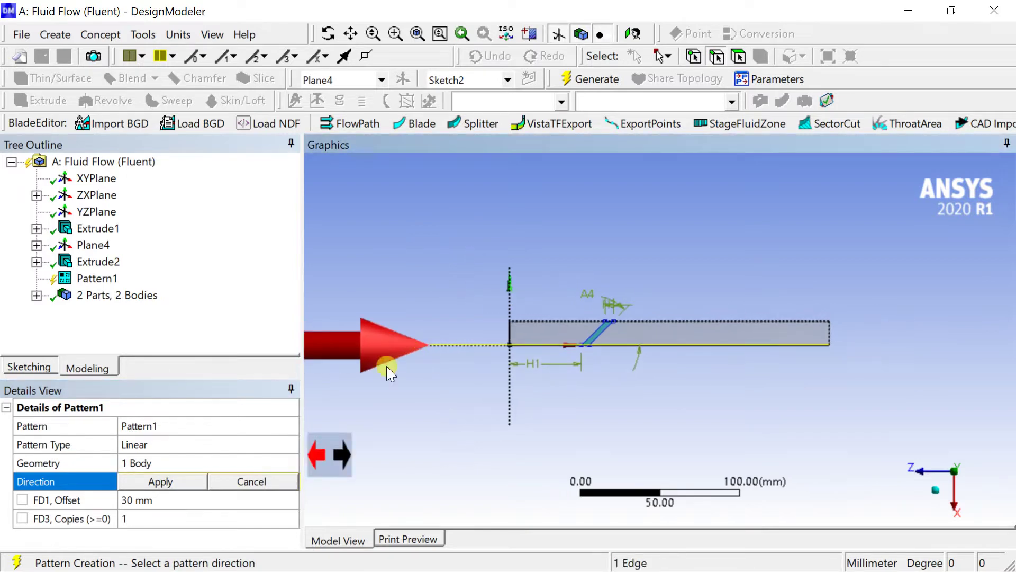
left_click(178, 481)
Step: Set the rib pattern's offset to 10 mm and its copies to 9, and generate it
left_click(145, 500)
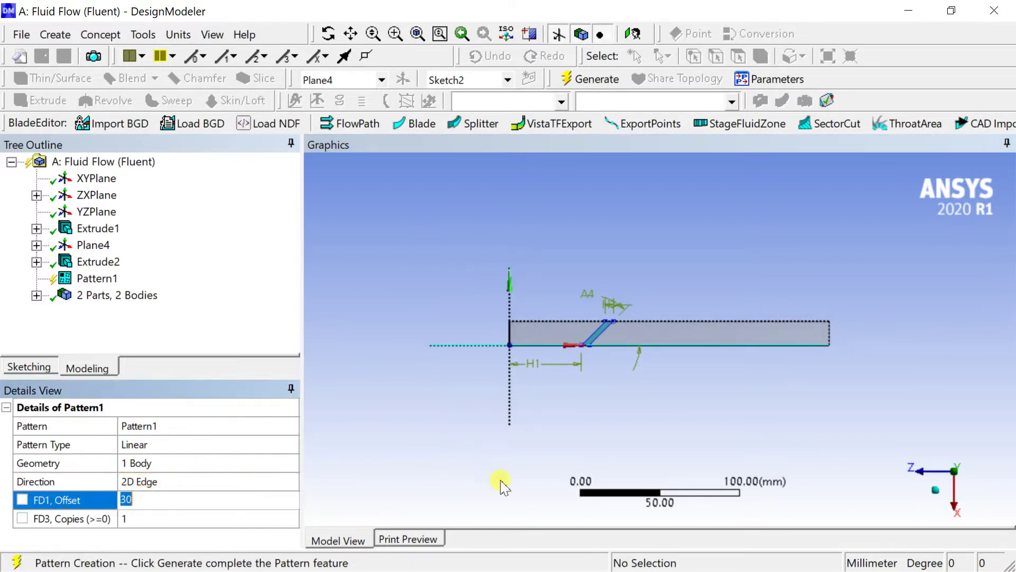
left_click(931, 495)
scroll(672, 416, "up", 5)
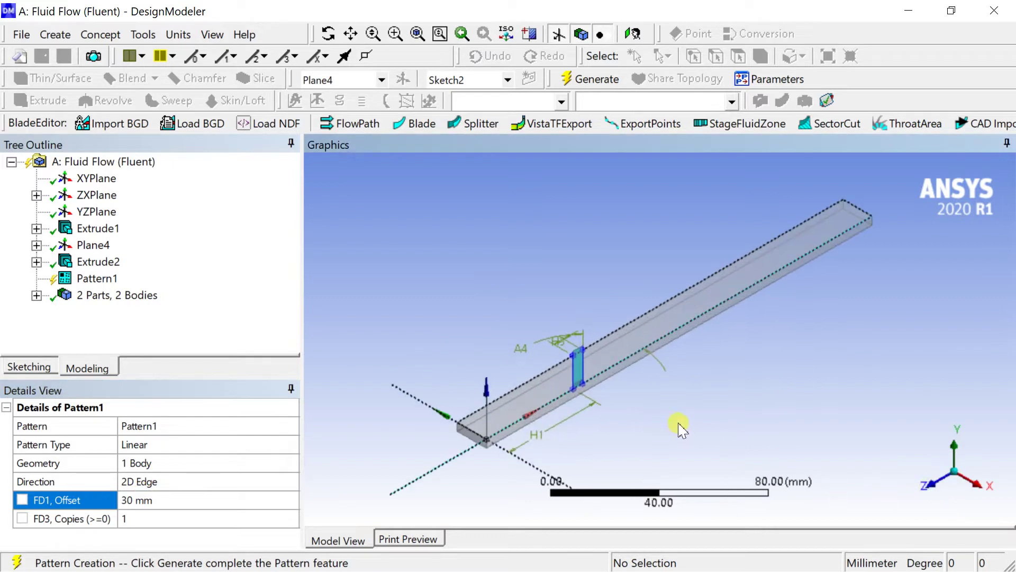
left_click(159, 499)
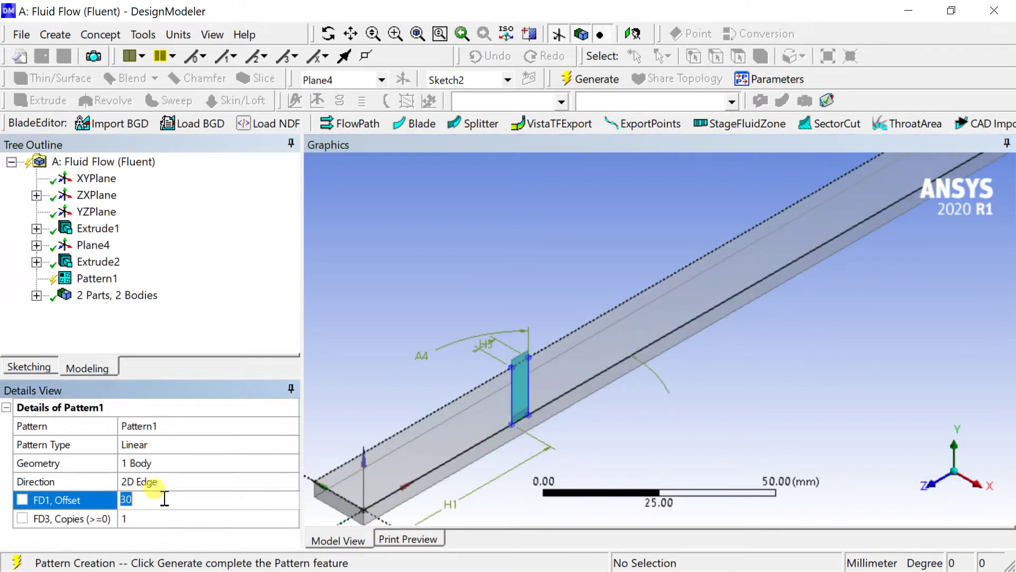
type("10")
key("Return")
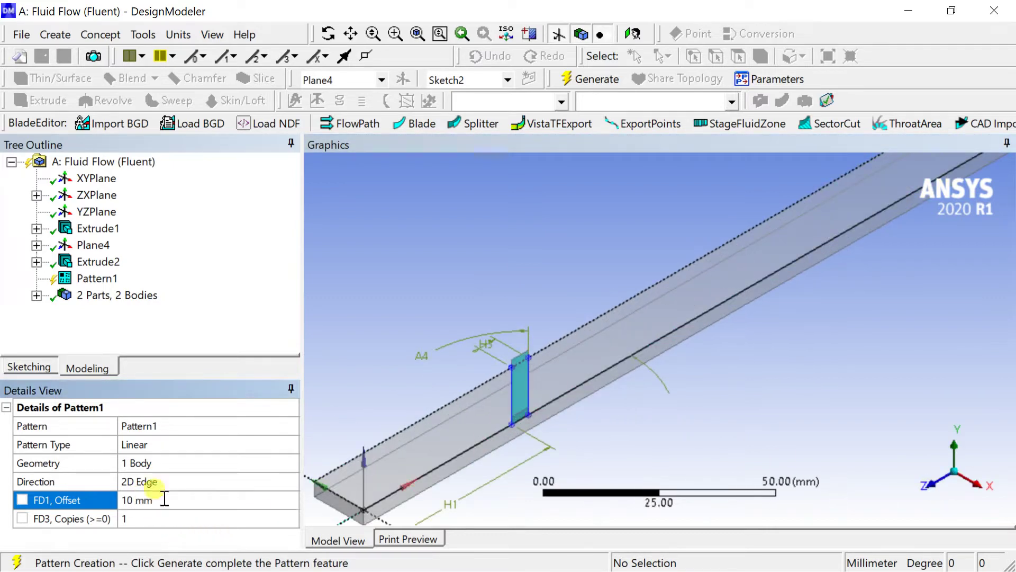
left_click(154, 519)
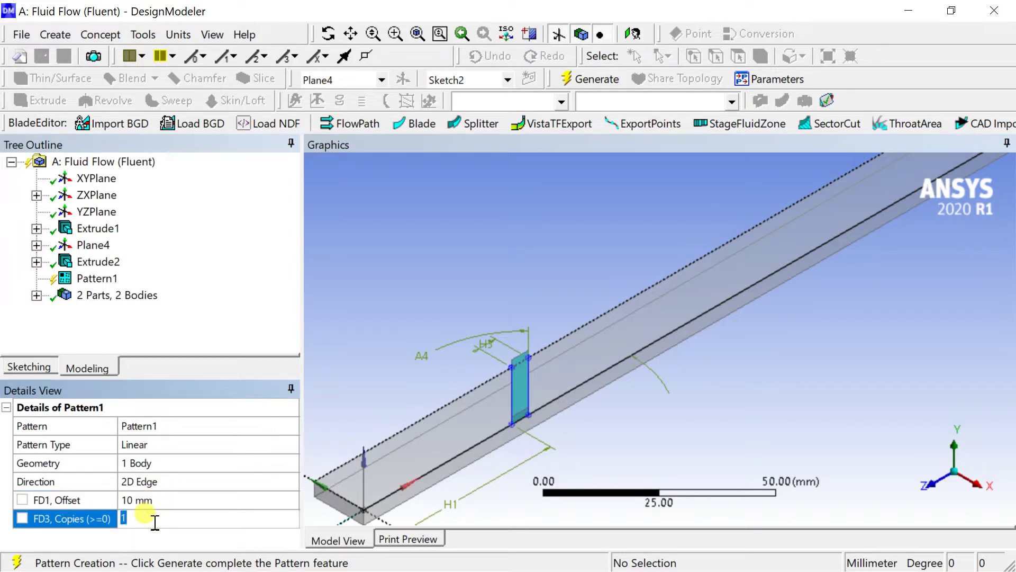
type("9")
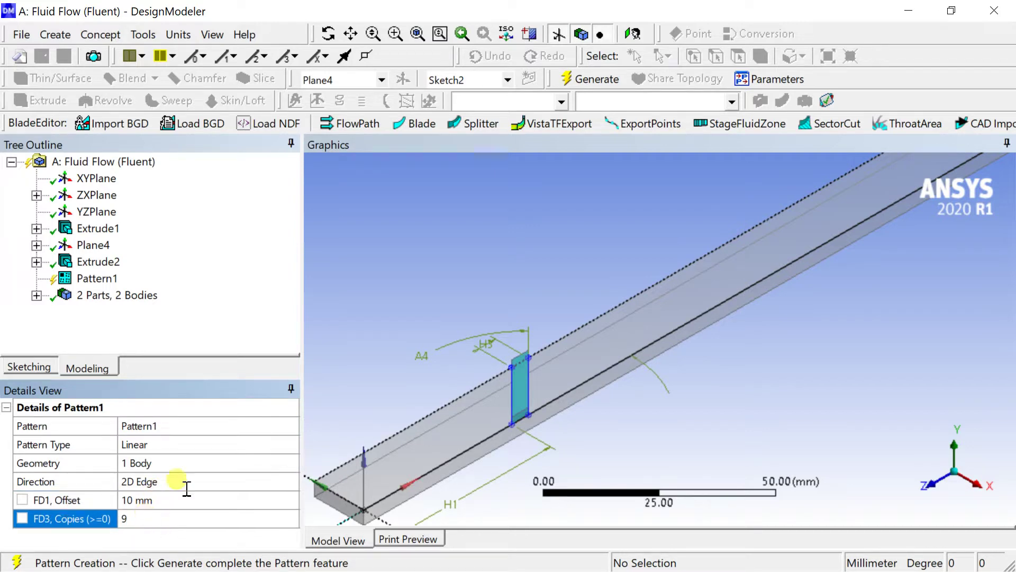
left_click(596, 80)
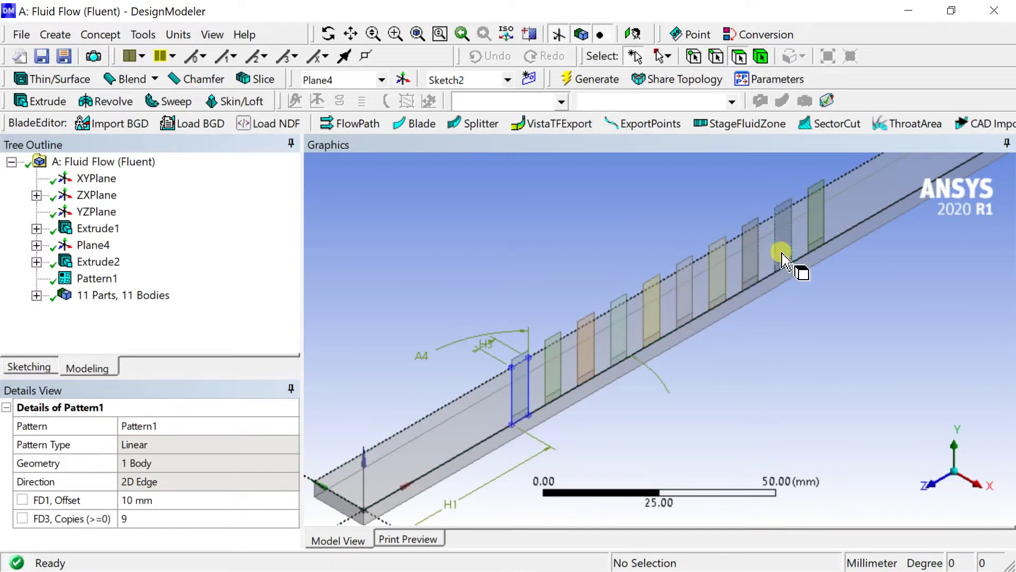
Step: Unite the bar and all slanted ribs, 11 bodies in total, with a Boolean operation and generate it
scroll(815, 248, "up", 2)
left_click(36, 295)
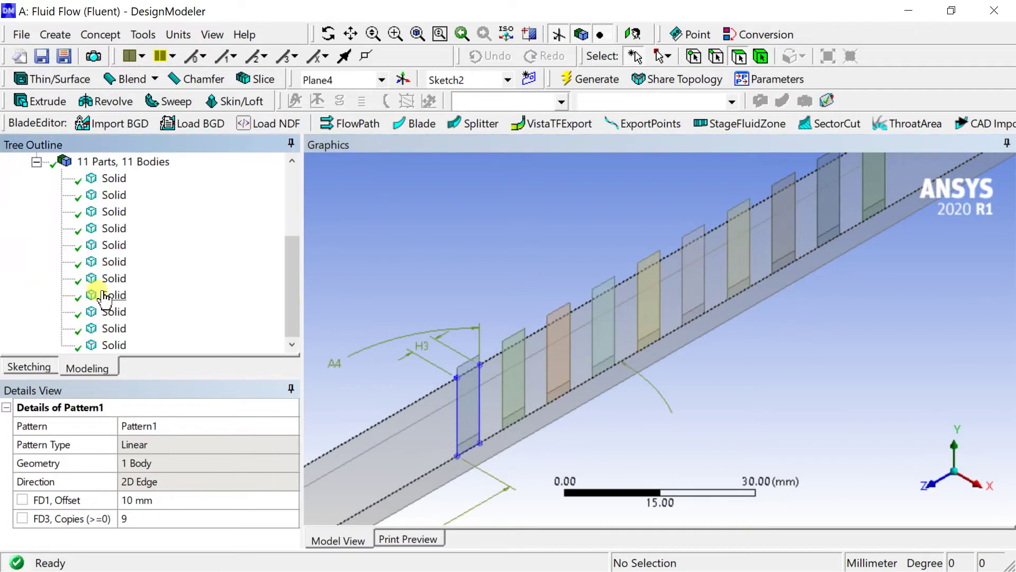
scroll(111, 302, "up", 3)
scroll(113, 286, "down", 3)
left_click(71, 37)
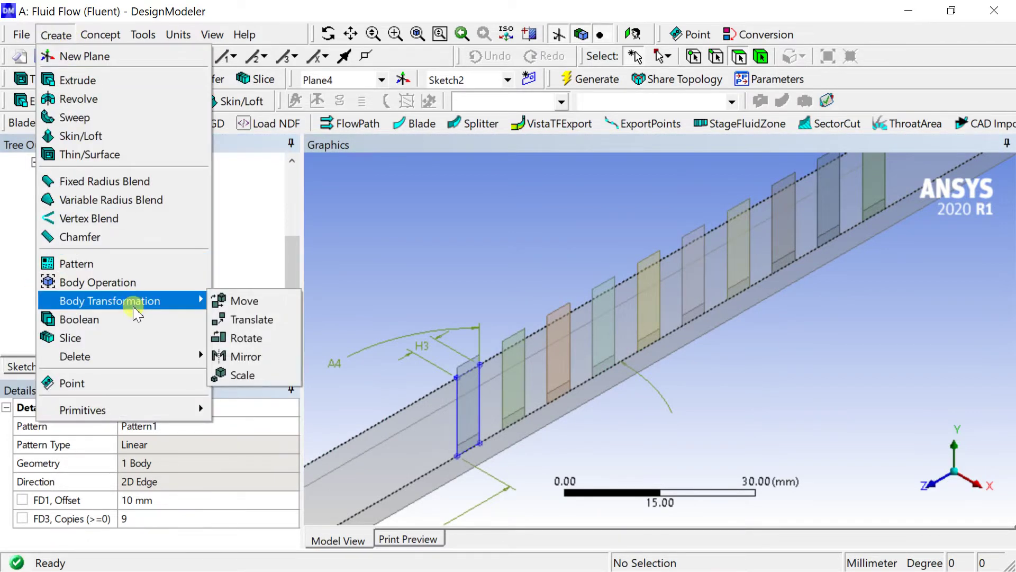
left_click(136, 318)
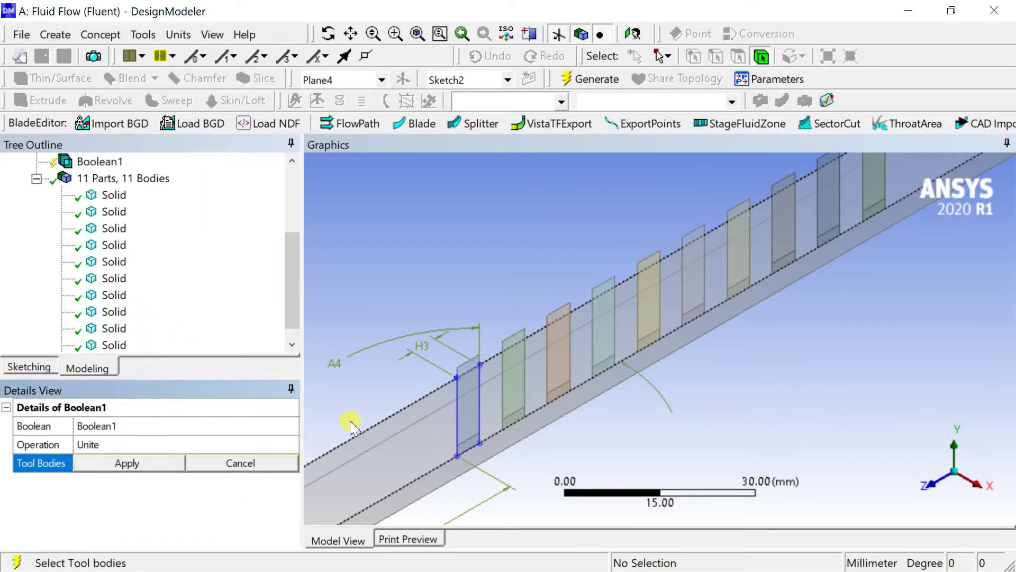
scroll(351, 422, "down", 2)
left_click(503, 411)
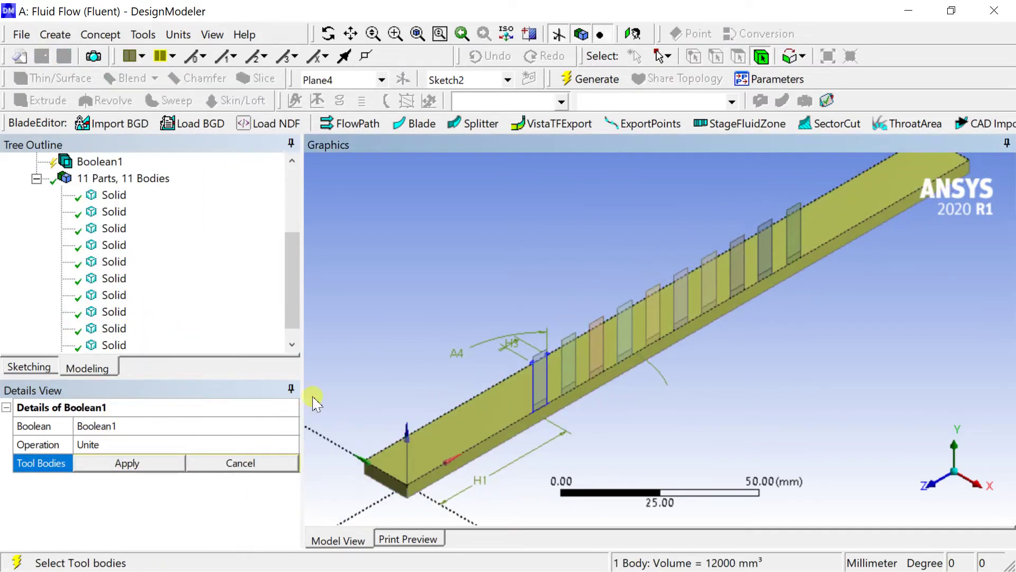
left_click(108, 197)
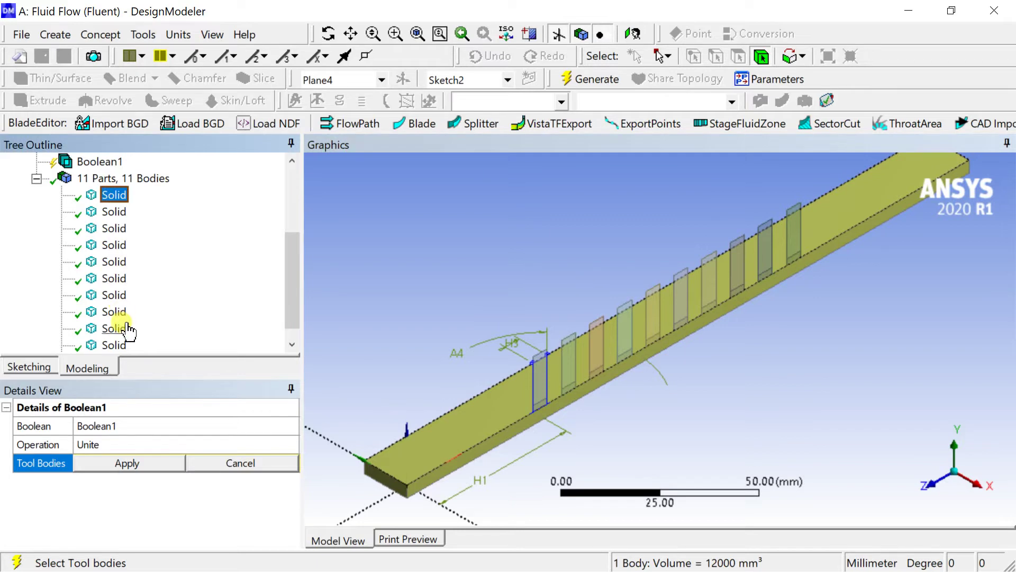
scroll(125, 344, "down", 1)
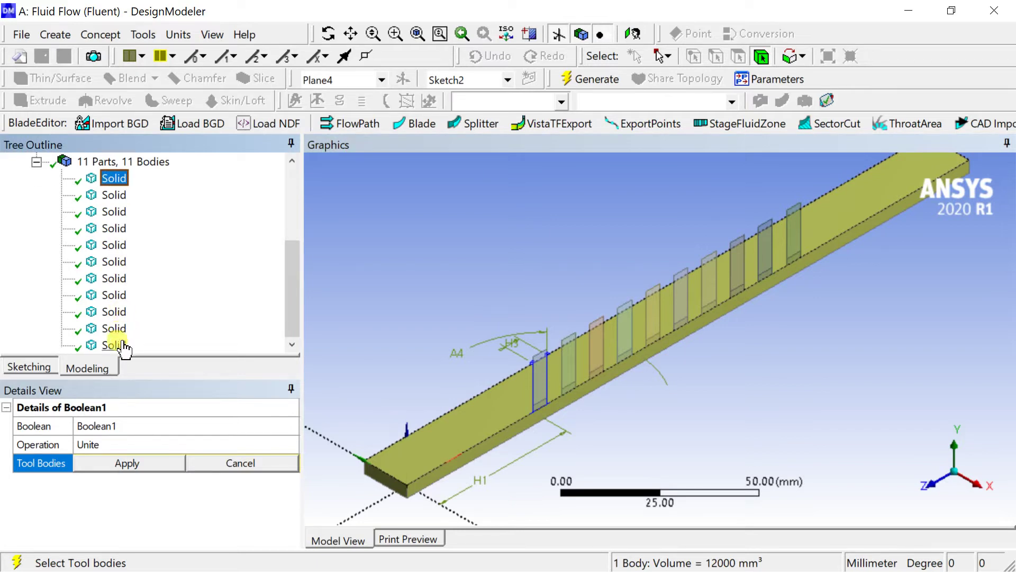
left_click(120, 347, "shift")
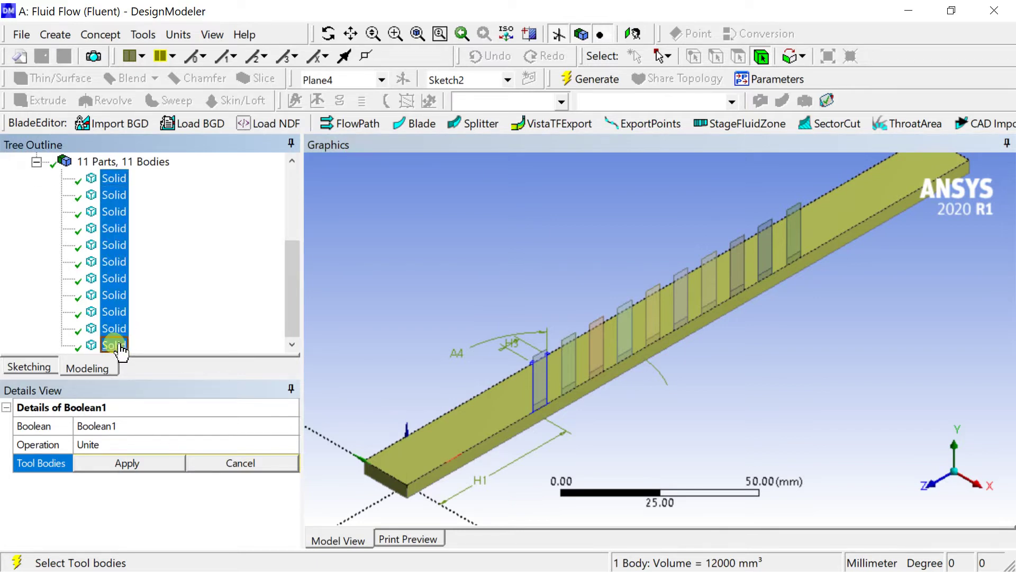
left_click(123, 464)
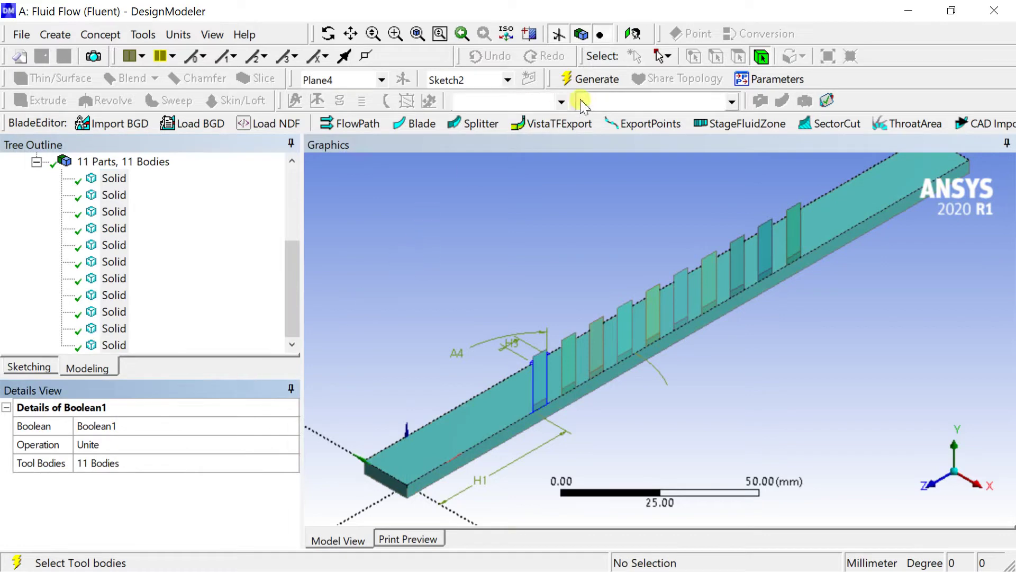
left_click(589, 85)
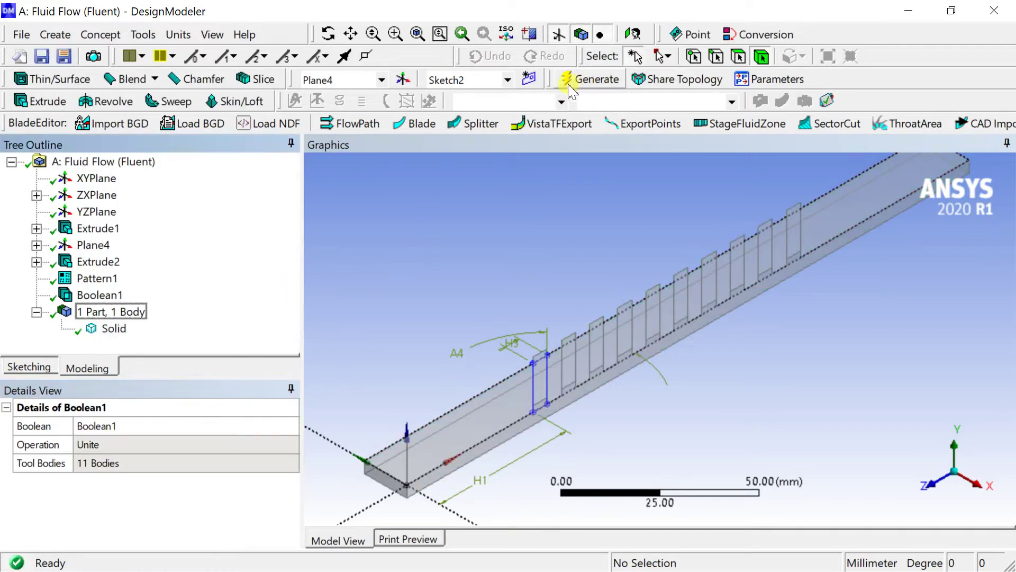
Step: Select the united solid and examine its ribs in side and isometric views
left_click(118, 329)
left_click(445, 280)
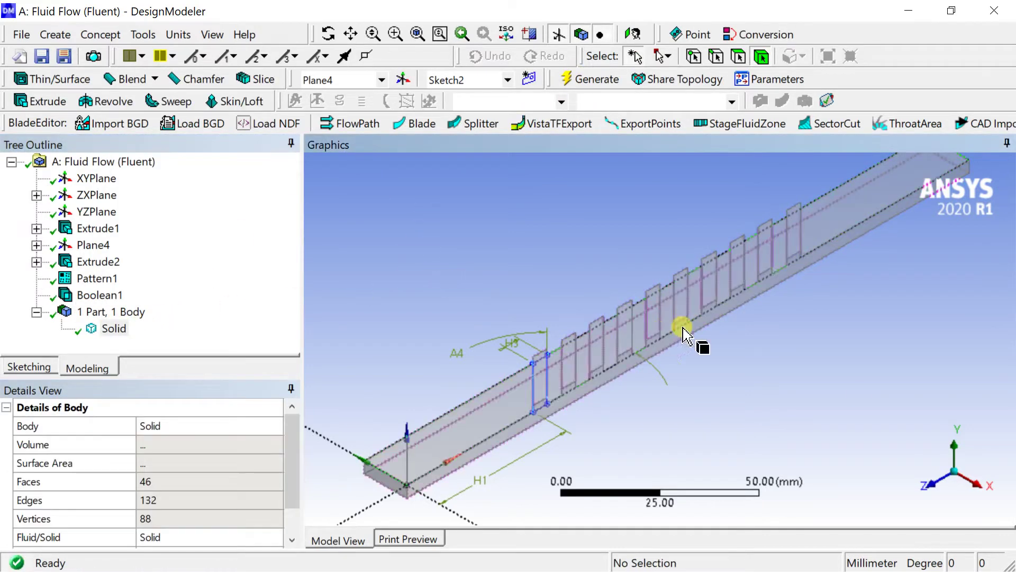
left_click(980, 484)
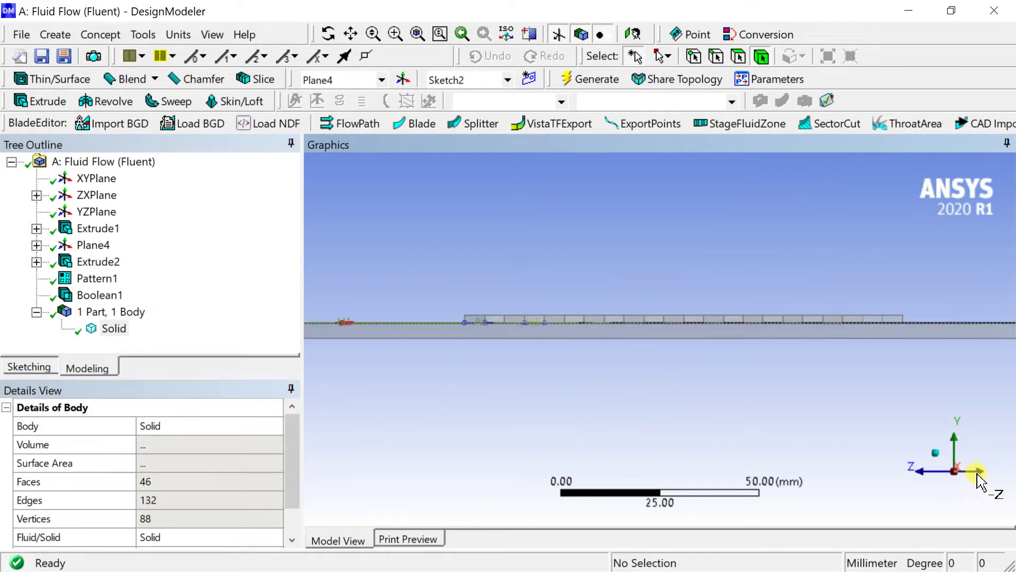
left_click(942, 451)
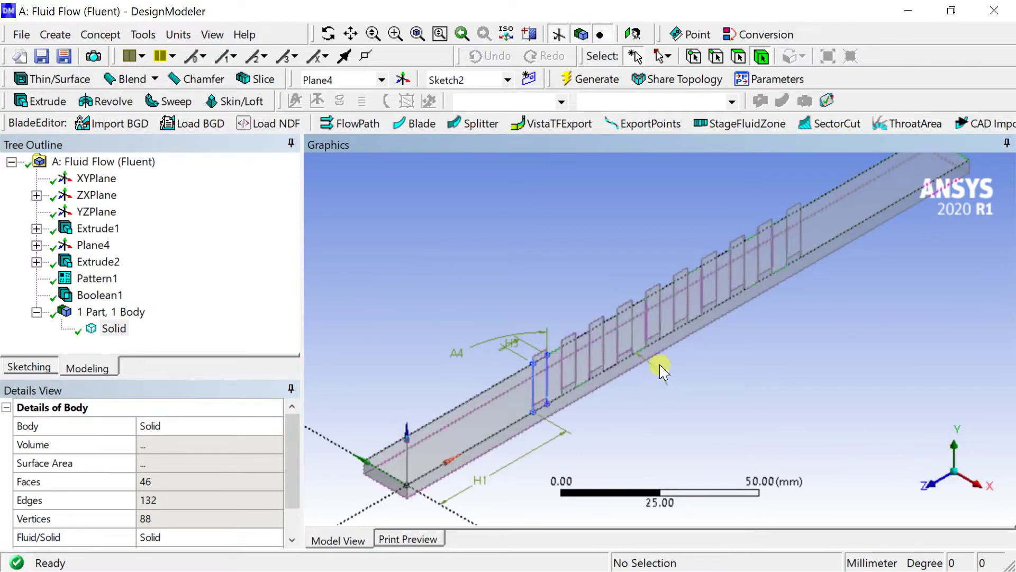
scroll(776, 397, "up", 2)
scroll(787, 388, "down", 2)
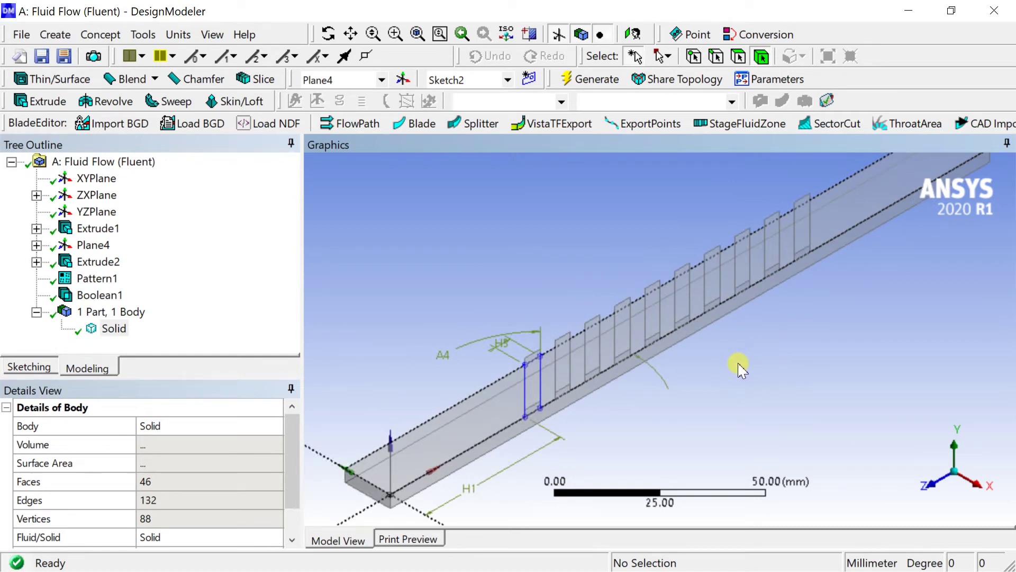
Step: Sketch a rectangle about 15 mm wide and 9.4 mm high on the XYPlane, upward from the bar's top surface level
left_click(933, 487)
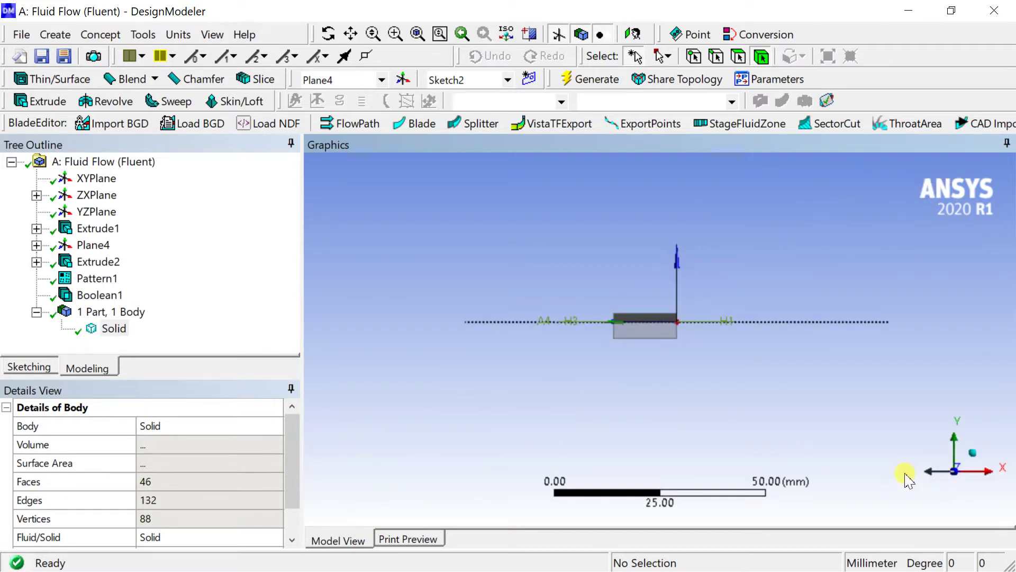
left_click(84, 183)
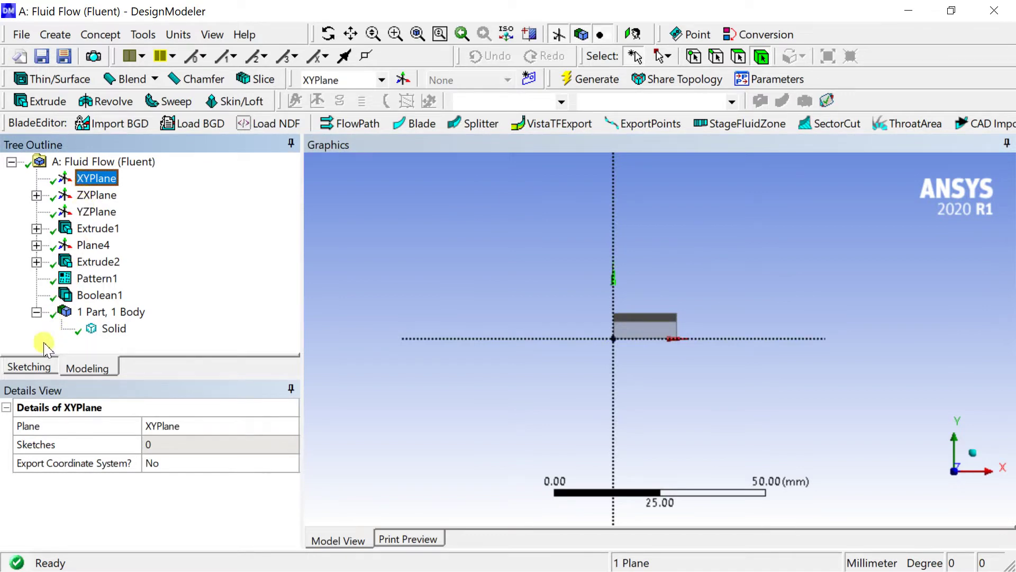
left_click(32, 368)
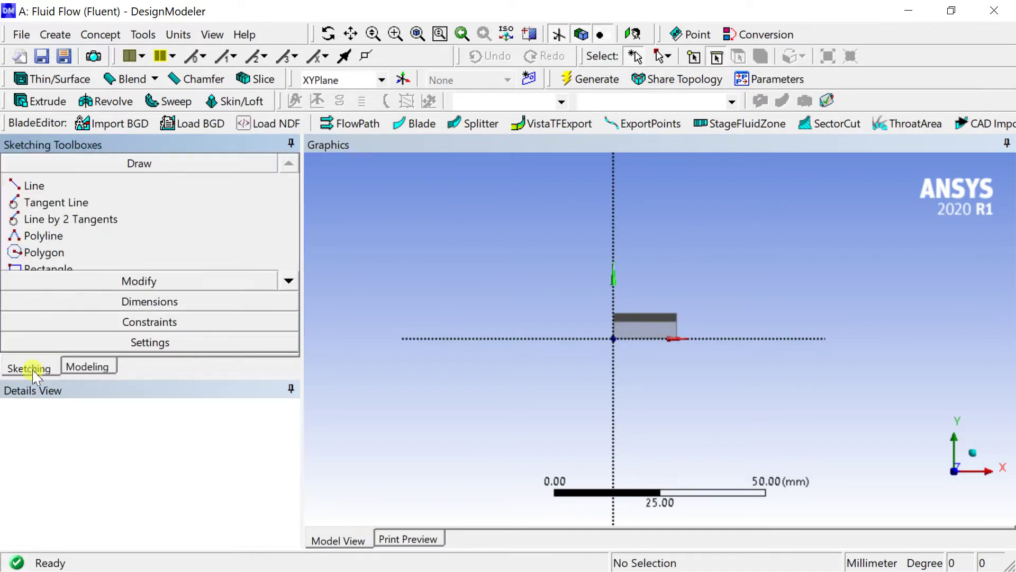
left_click(64, 268)
scroll(614, 275, "up", 3)
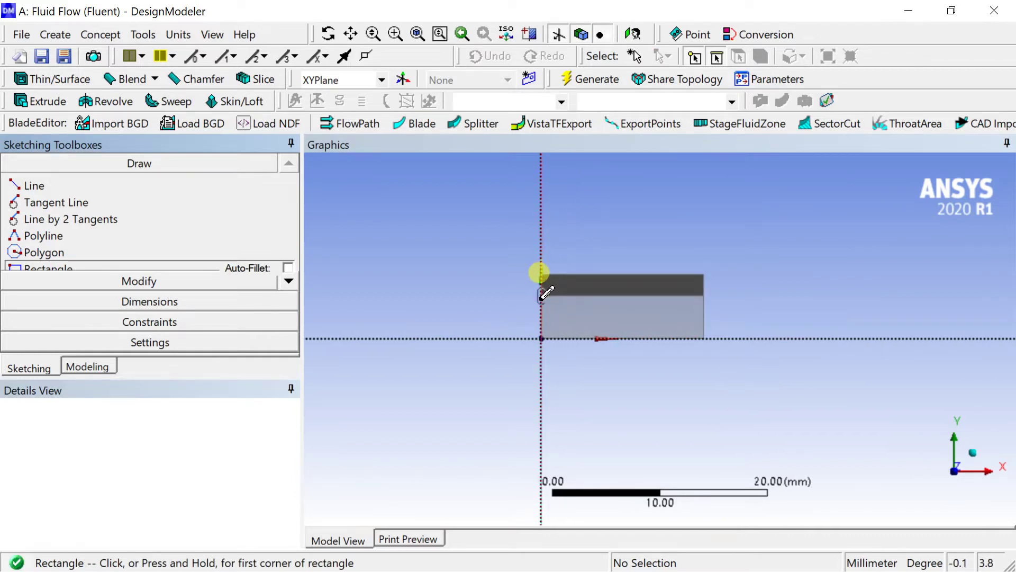
left_click(540, 296)
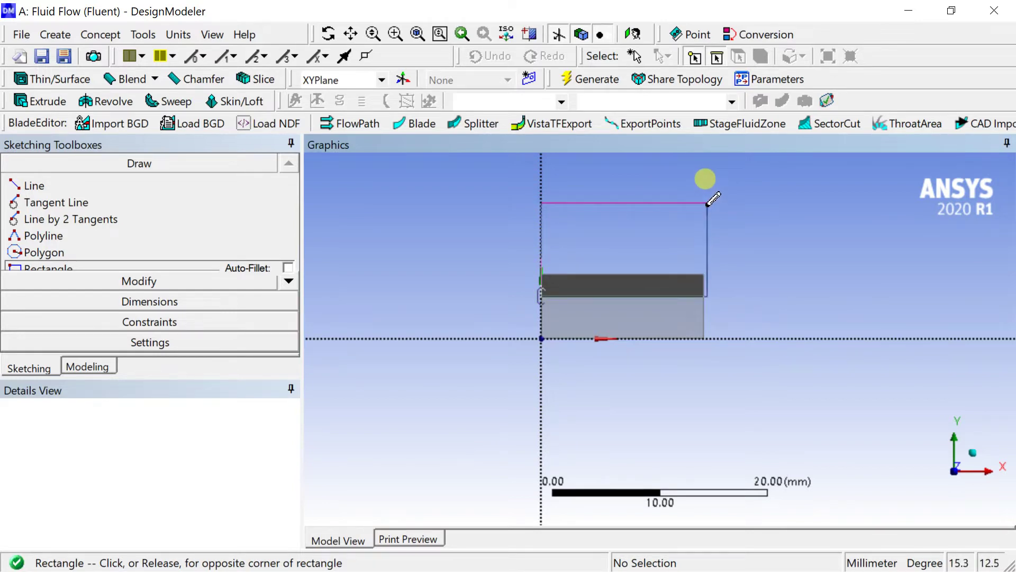
left_click(704, 195)
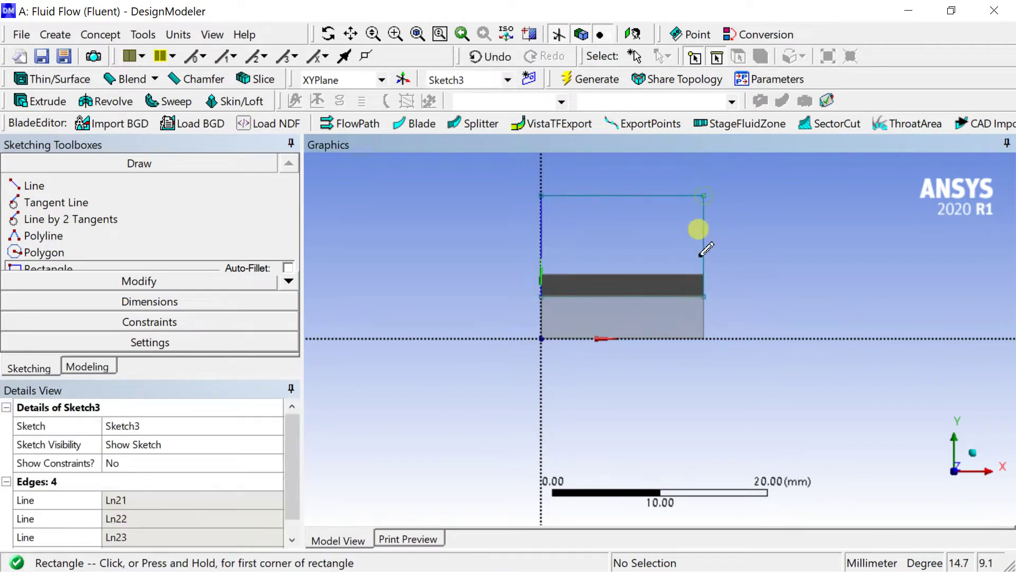
Step: Dimension the rectangle's width and height, setting them to 15 mm and 10 mm
left_click(192, 304)
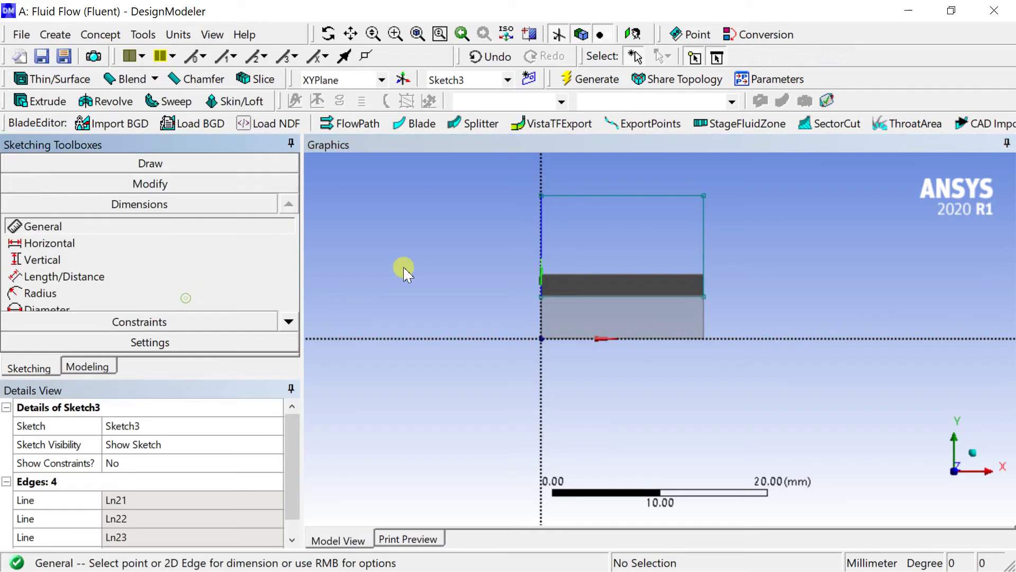
left_click(545, 224)
left_click(503, 229)
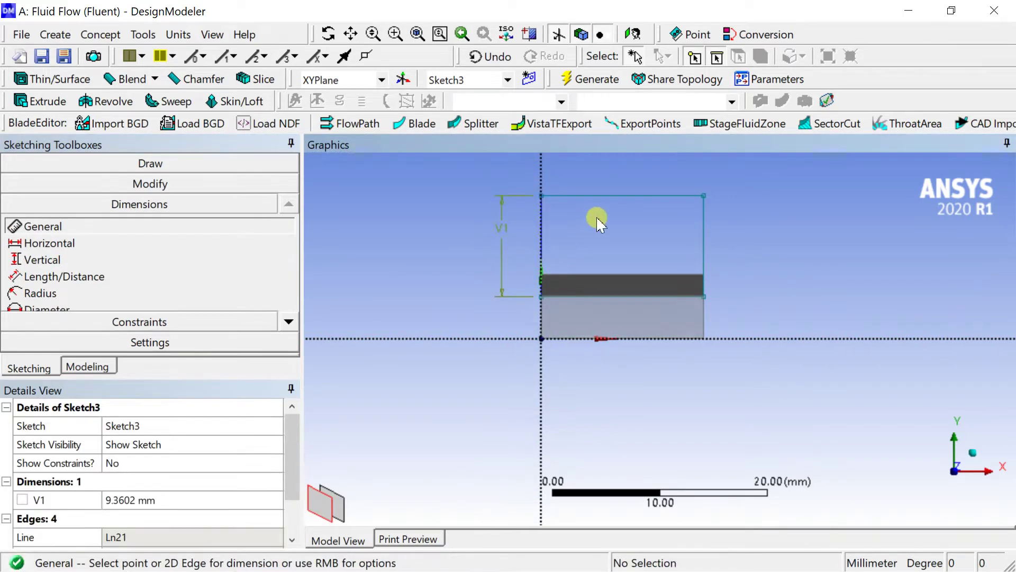
left_click(662, 196)
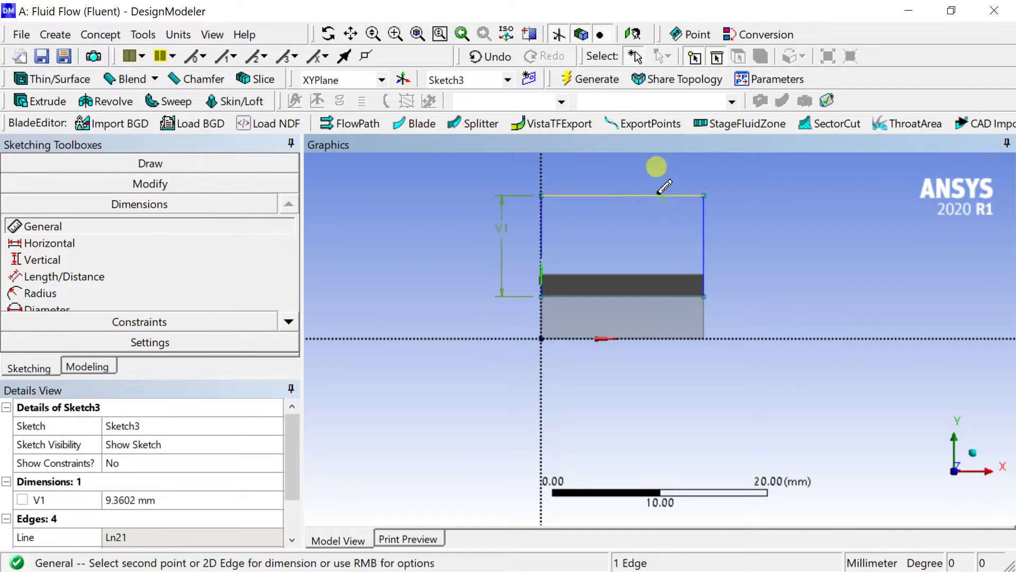
left_click(651, 164)
left_click(174, 499)
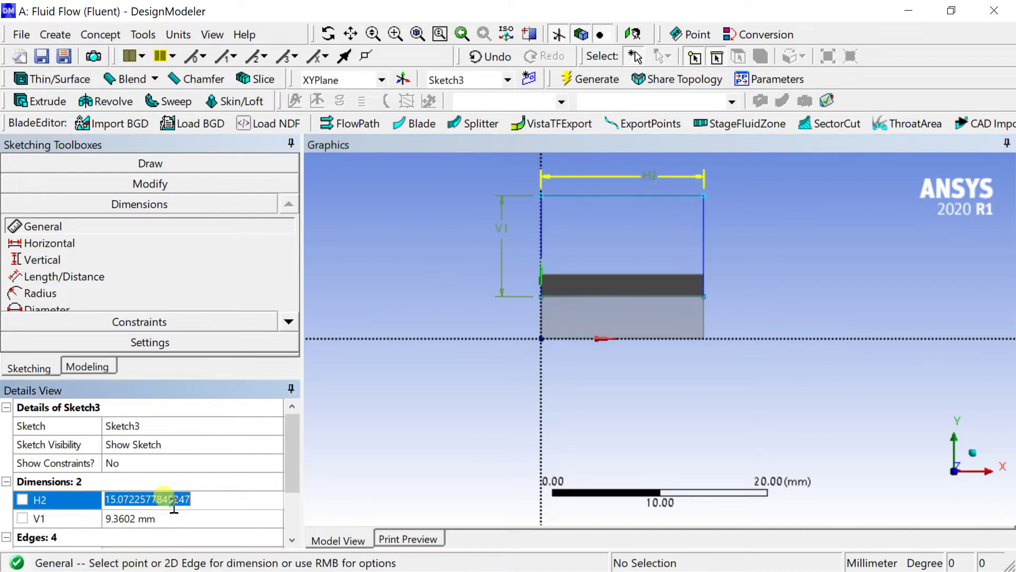
type("15")
key("Return")
left_click(174, 518)
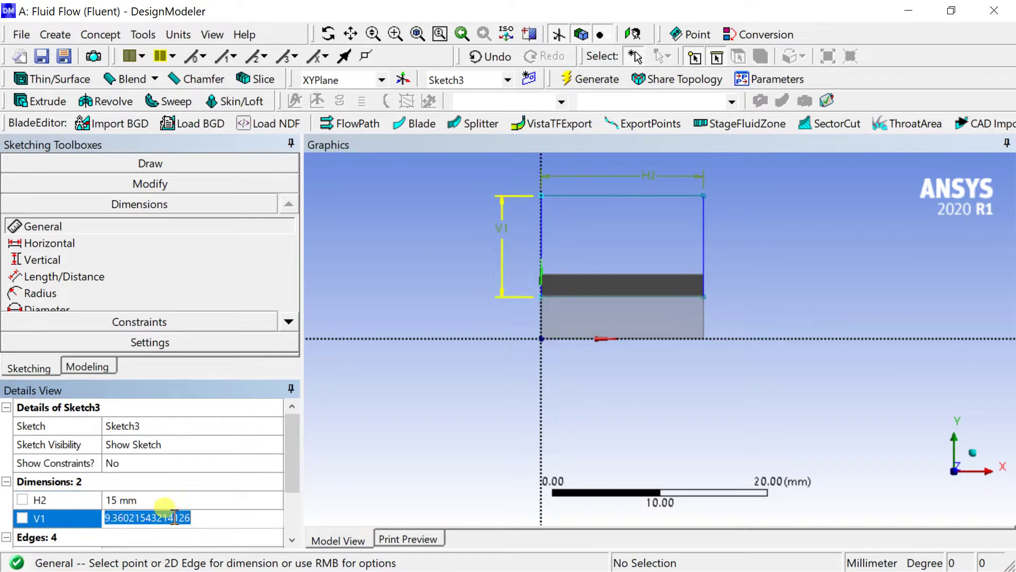
type("1")
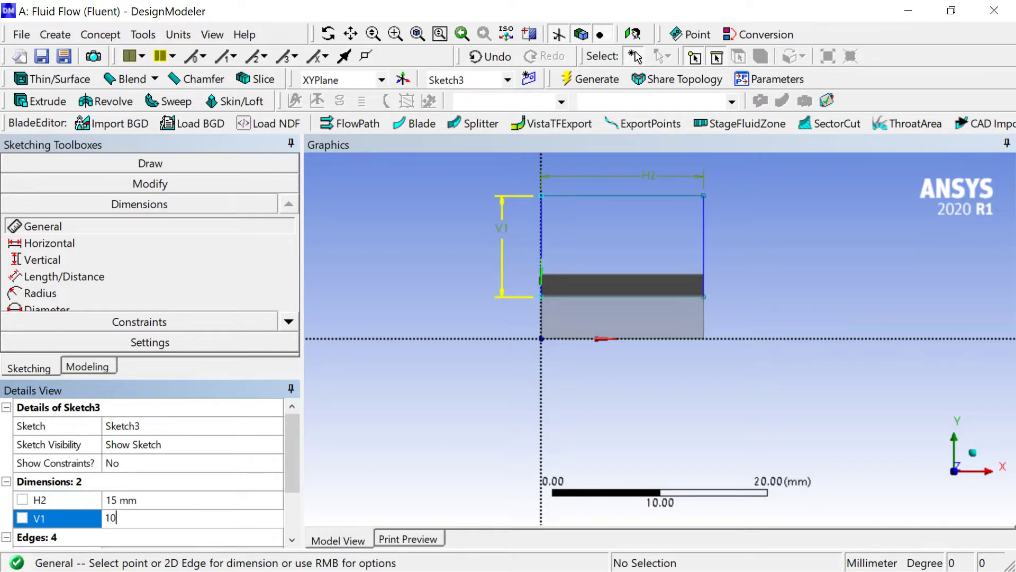
type("0")
key("Return")
Step: Dimension the rectangle's lower corner from the horizontal axis, set the distance to 4 mm, and generate the sketch
scroll(590, 449, "up", 2)
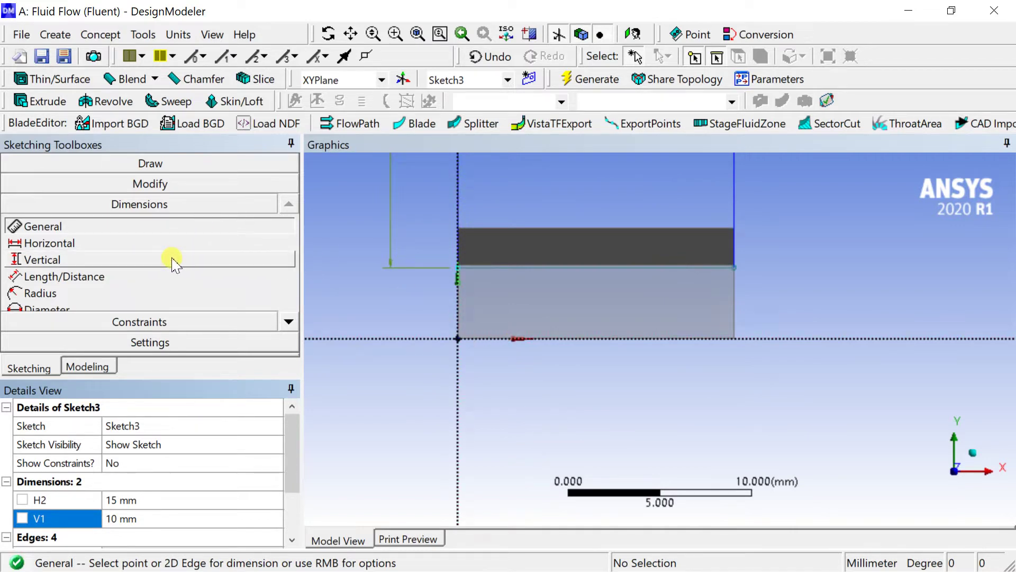
left_click(456, 268)
left_click(431, 338)
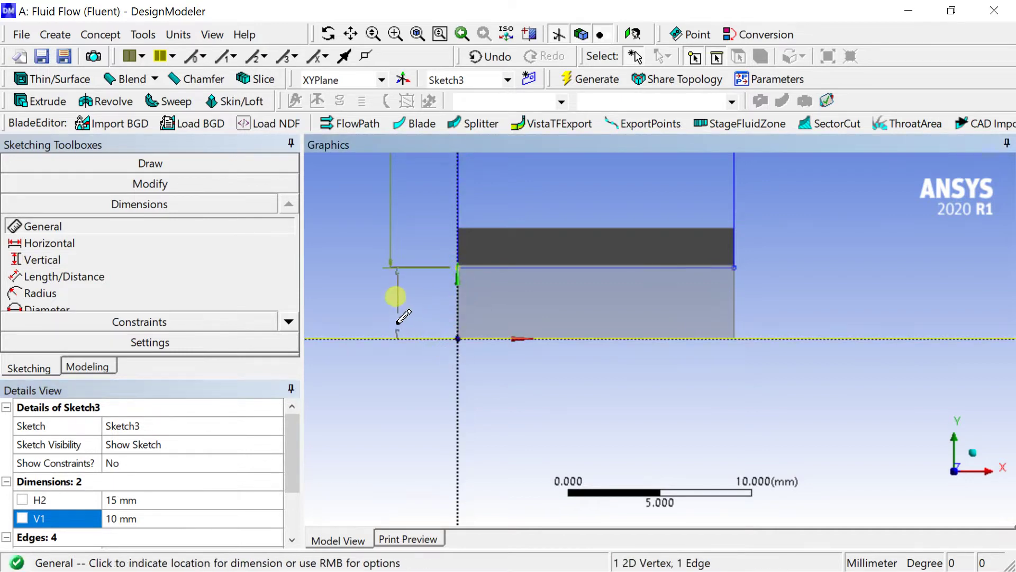
left_click(391, 316)
left_click(161, 536)
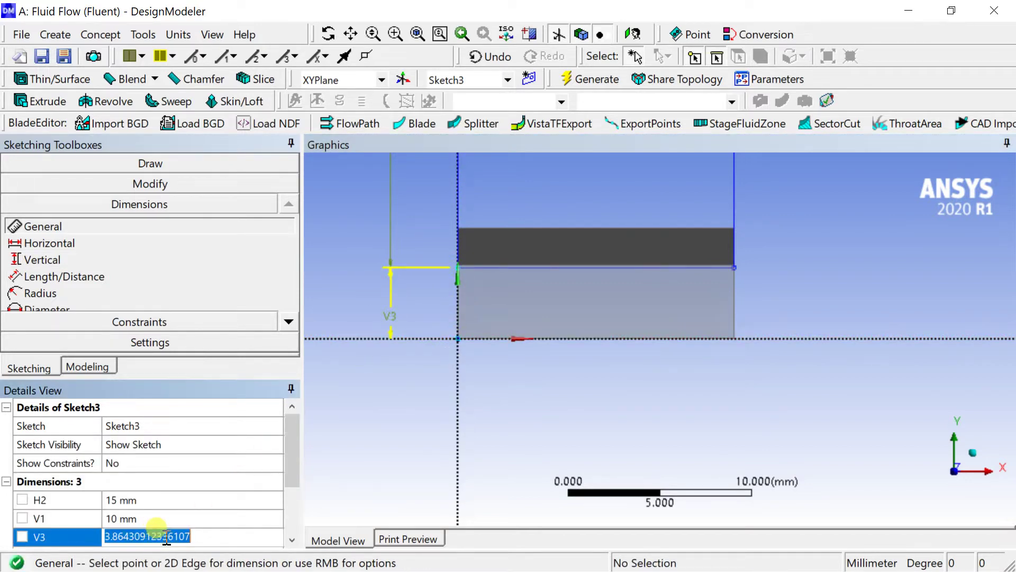
type("4")
key("Return")
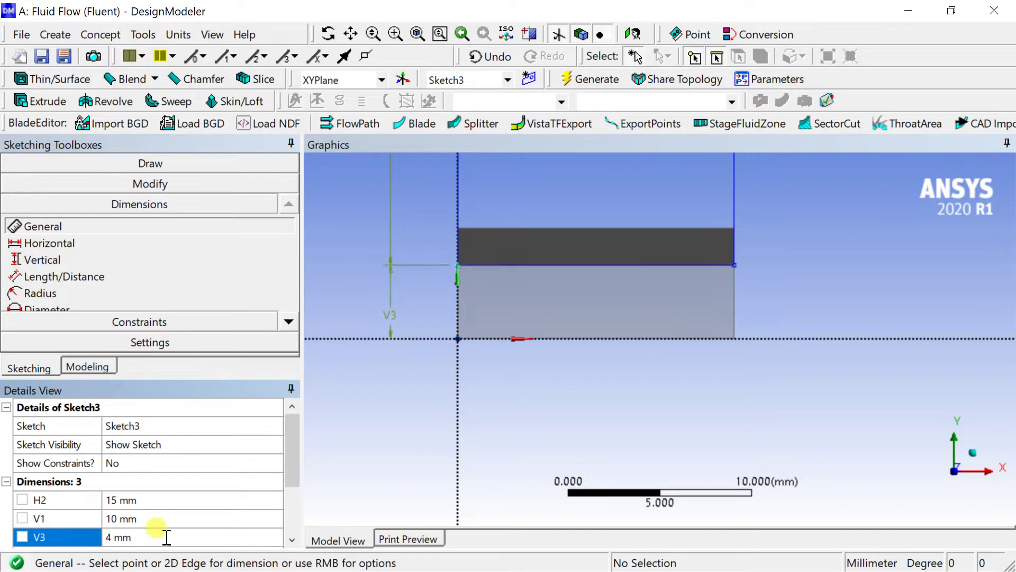
left_click(574, 79)
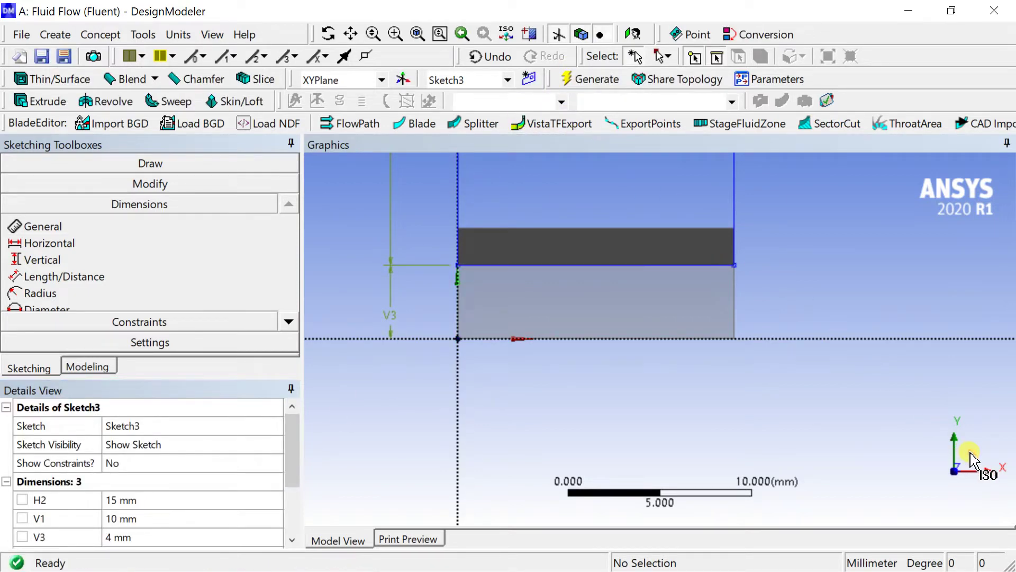
Step: Start an extrusion of the rectangle sketch above the bar with the operation set to Add Frozen
left_click(974, 459)
scroll(681, 354, "down", 6)
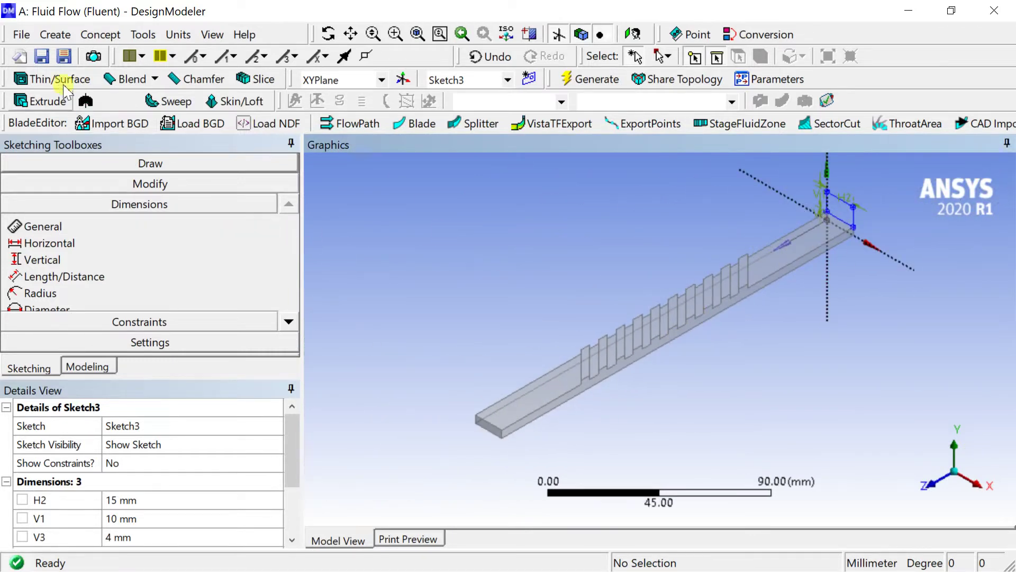
left_click(47, 102)
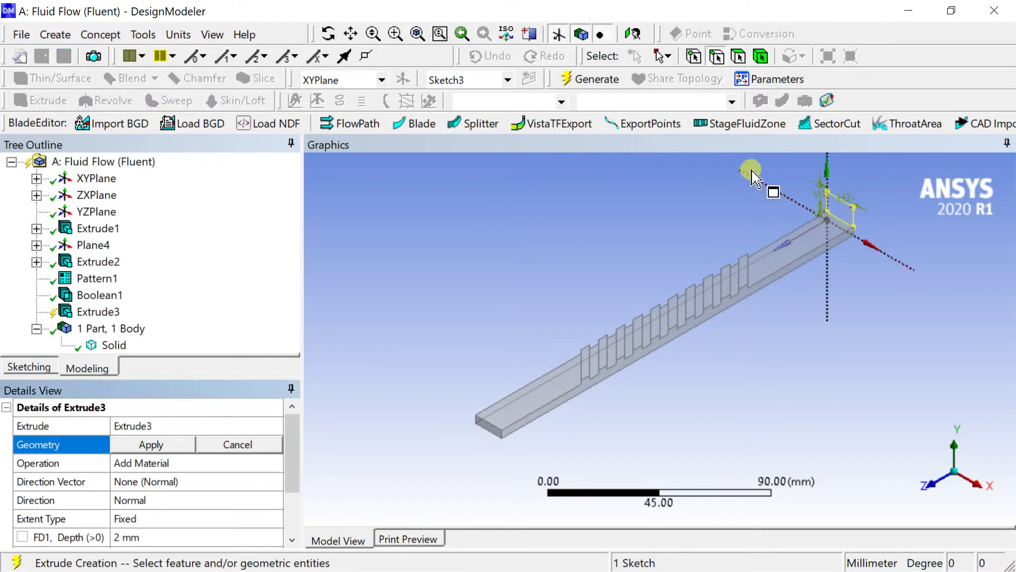
left_click(175, 447)
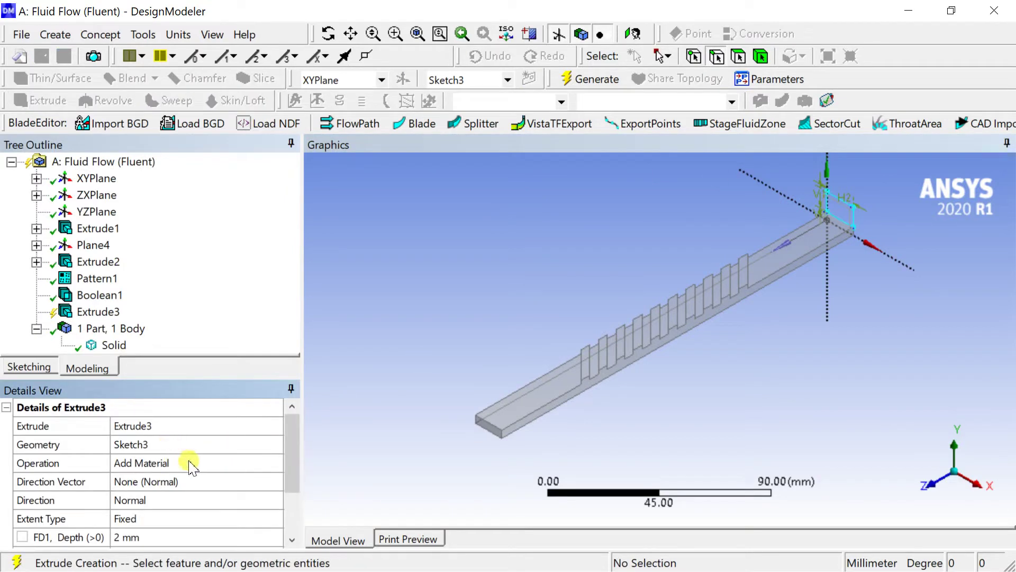
left_click(188, 462)
left_click(275, 464)
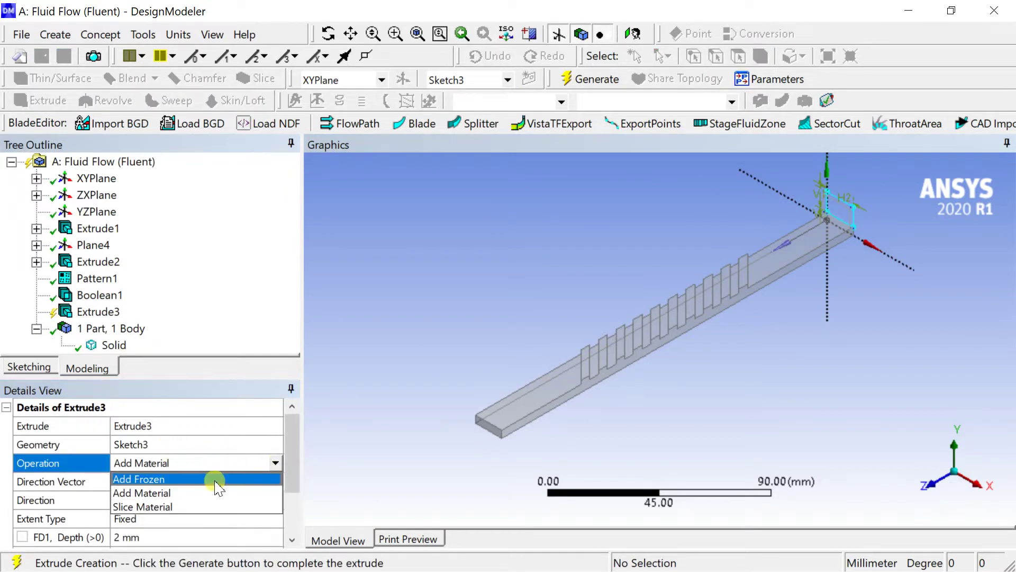
left_click(216, 480)
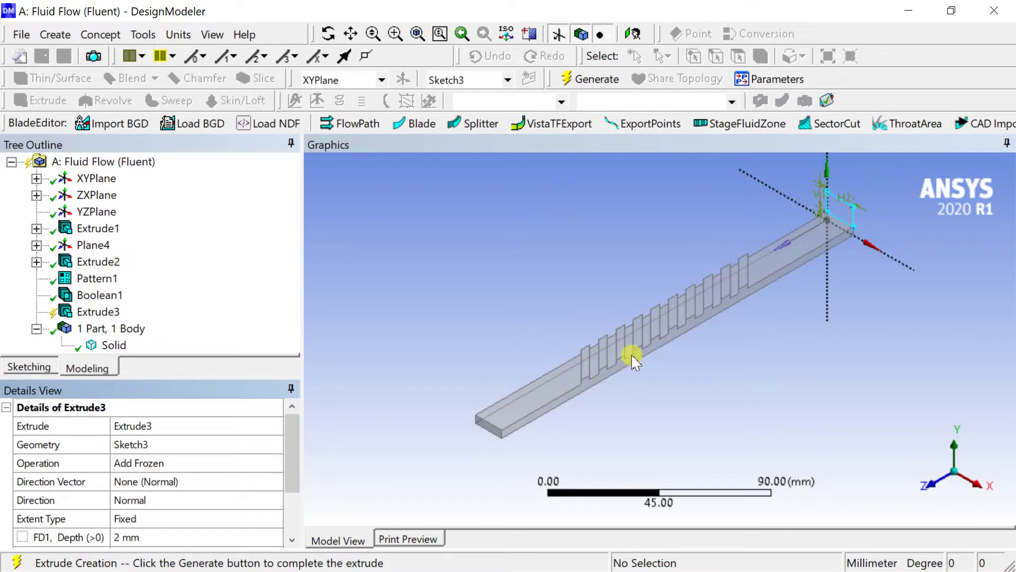
Step: Set the frozen extrusion's depth to 200 mm, generate it, and check it in side and isometric views
scroll(204, 533, "down", 1)
left_click(188, 481)
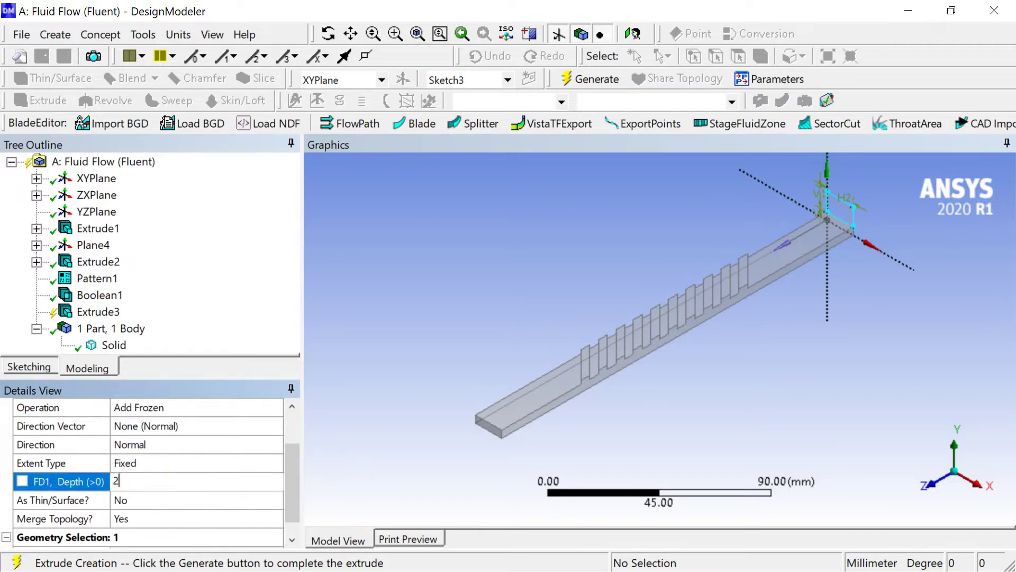
type("200")
key("Return")
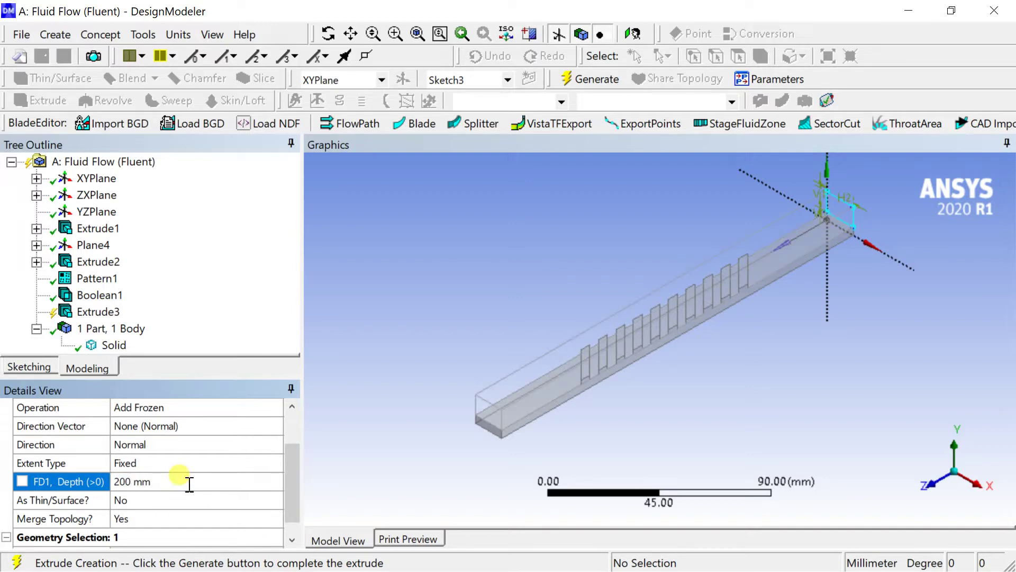
left_click(592, 79)
scroll(657, 347, "up", 3)
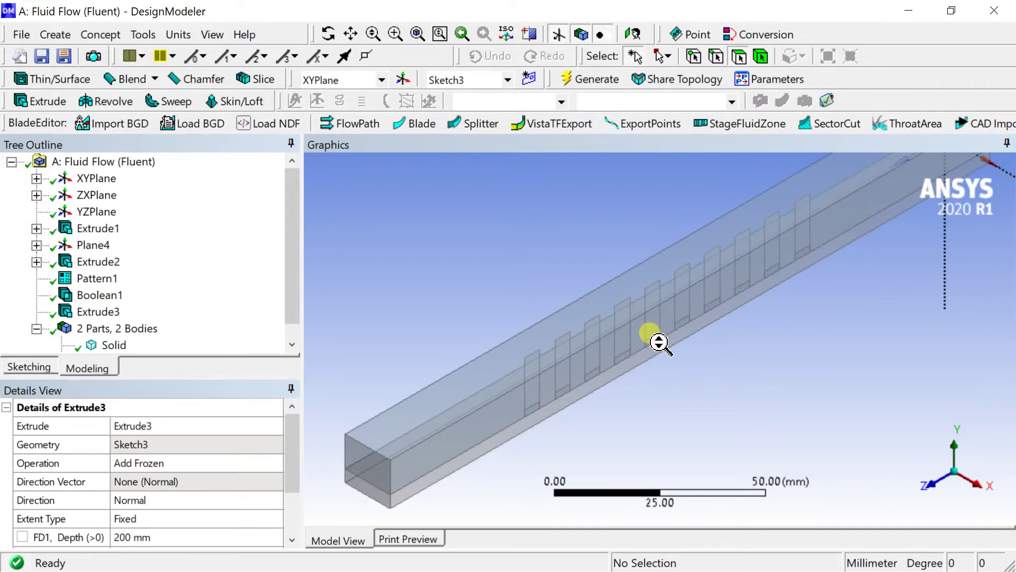
left_click(977, 483)
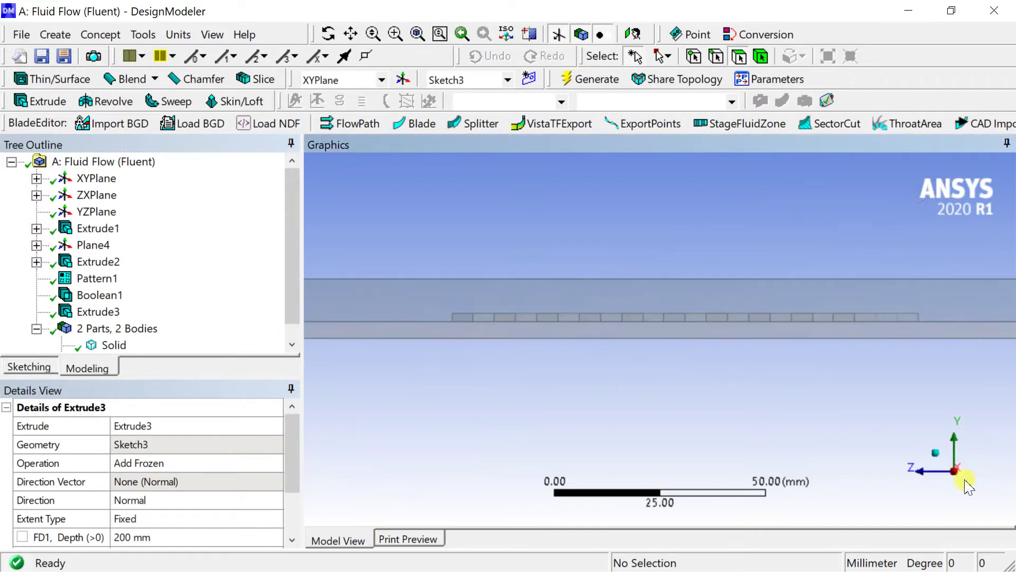
left_click(939, 459)
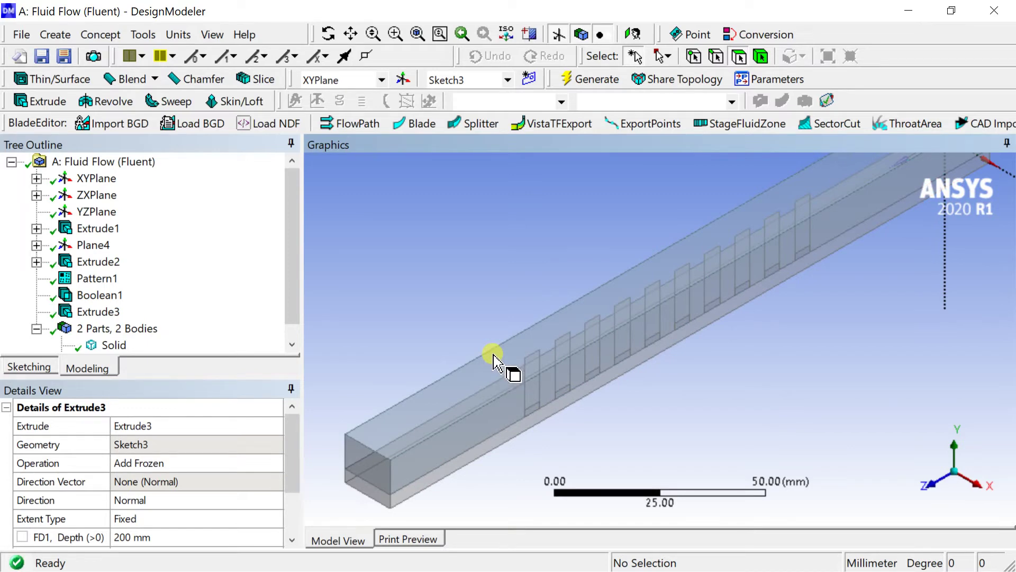
Step: Create a Boolean with the Subtract operation and assign the upper frozen block as its target body
left_click(54, 35)
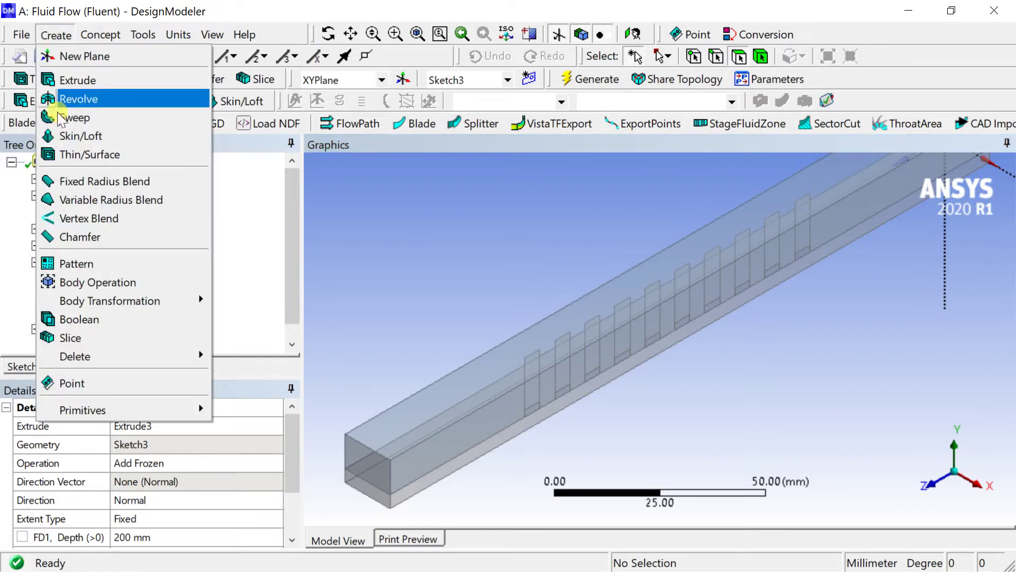
left_click(80, 319)
left_click(137, 444)
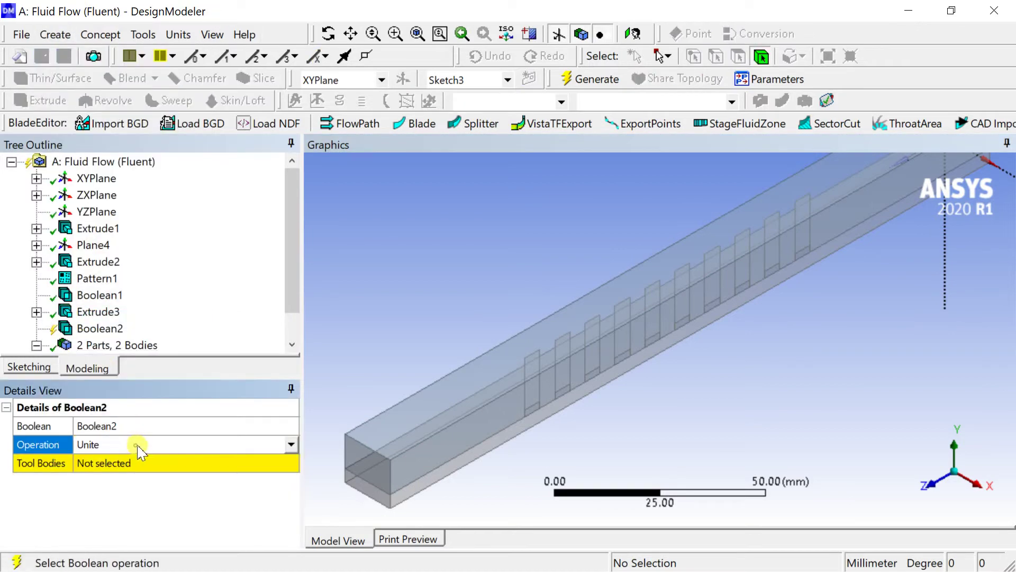
left_click(291, 444)
left_click(230, 473)
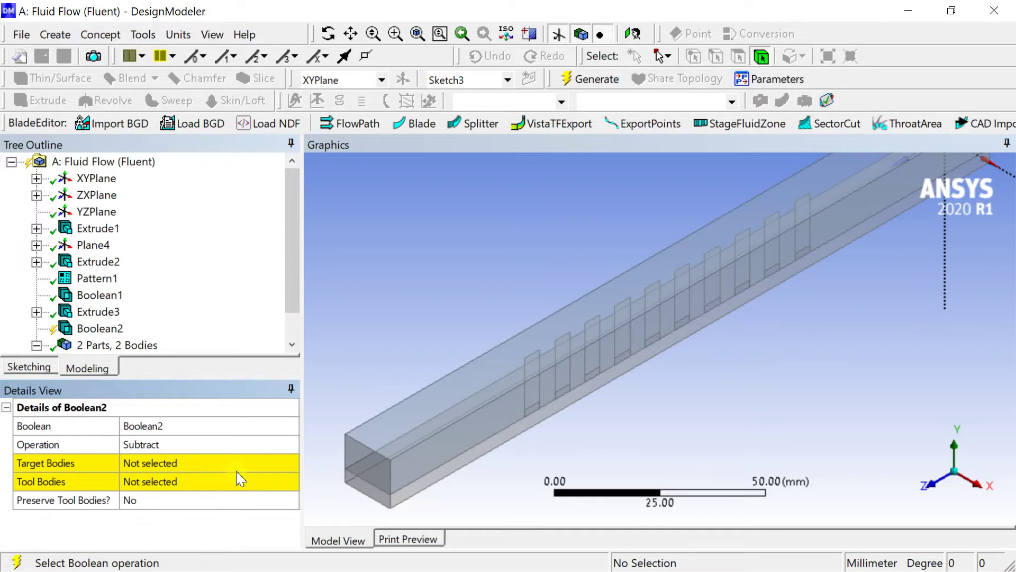
left_click(204, 464)
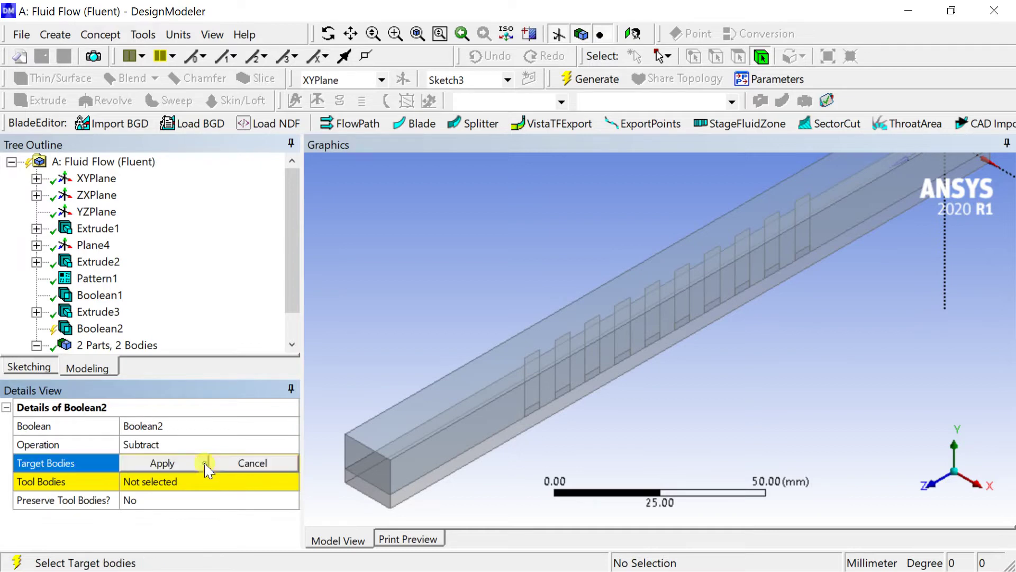
left_click(413, 466)
left_click(162, 464)
Step: Assign the ribbed bar as the subtraction's tool body and set Preserve Tool Bodies to Yes
left_click(169, 482)
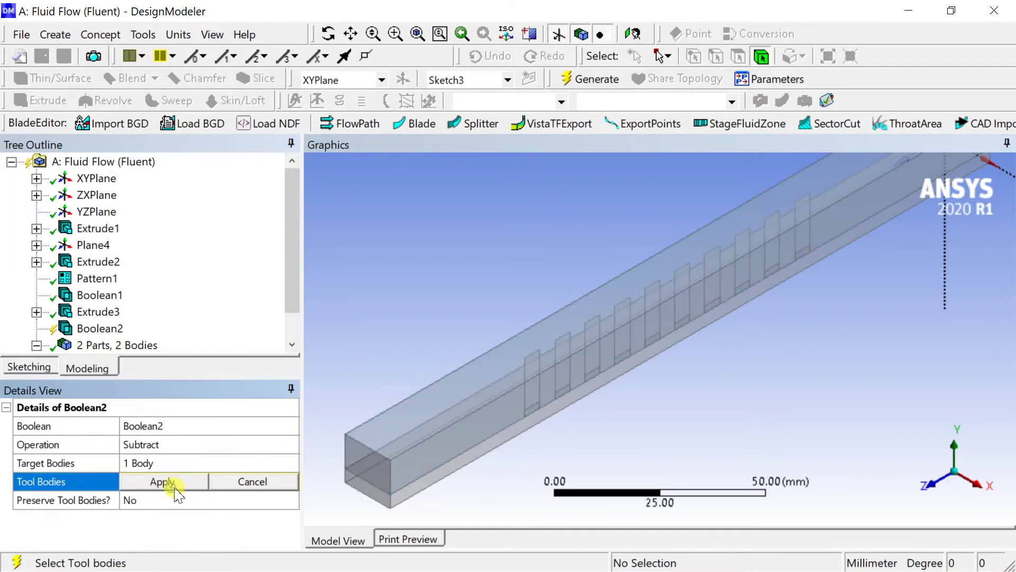
left_click(417, 489)
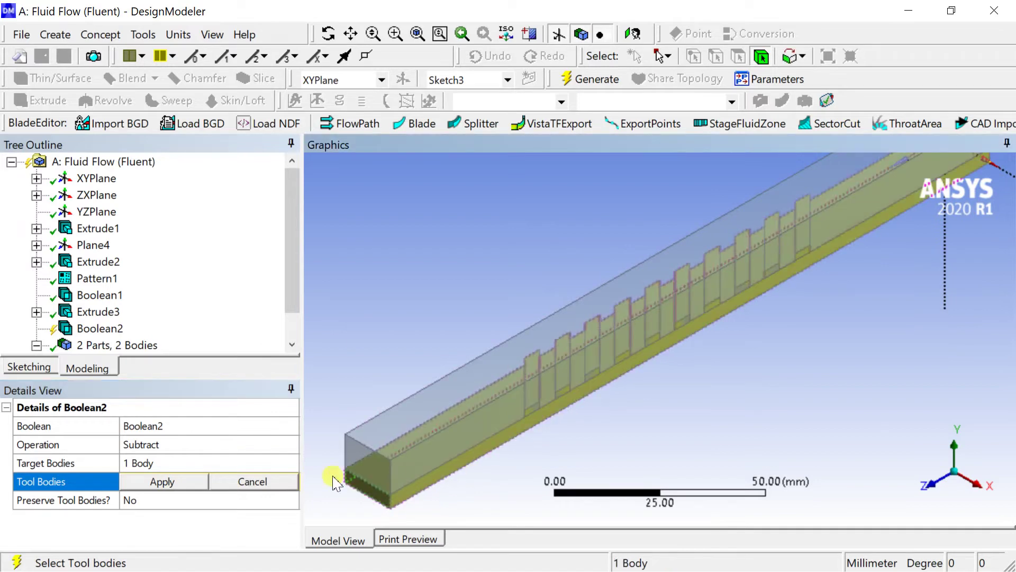
left_click(175, 482)
left_click(177, 501)
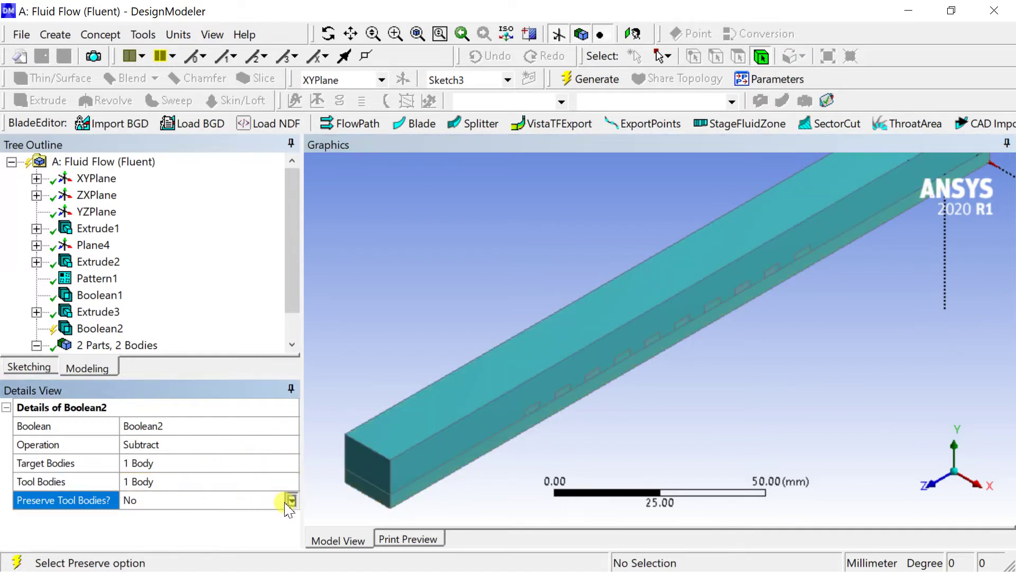
left_click(291, 501)
left_click(236, 528)
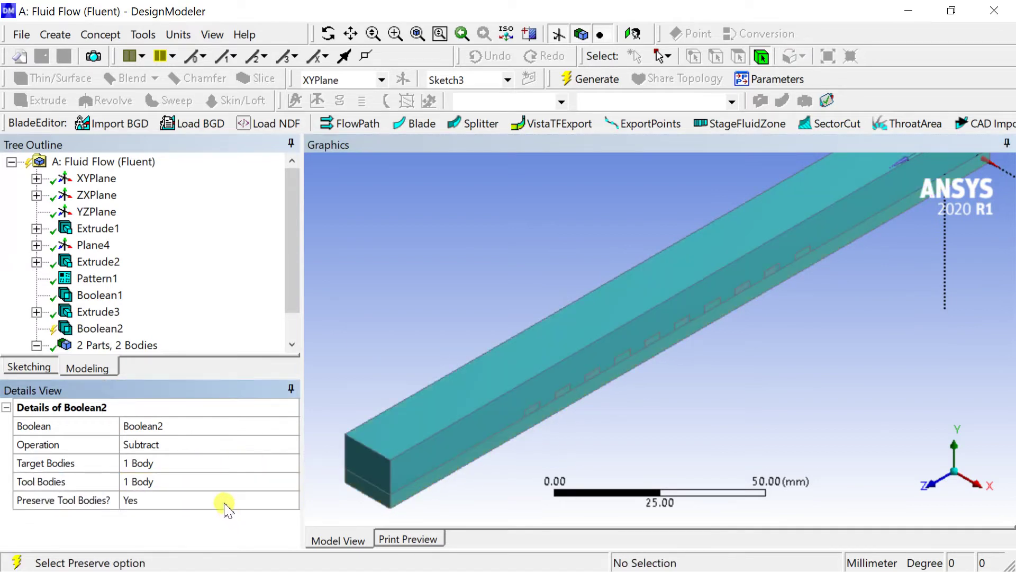
Step: Generate the Boolean subtraction and hide the ribbed bar body in the side view
left_click(572, 81)
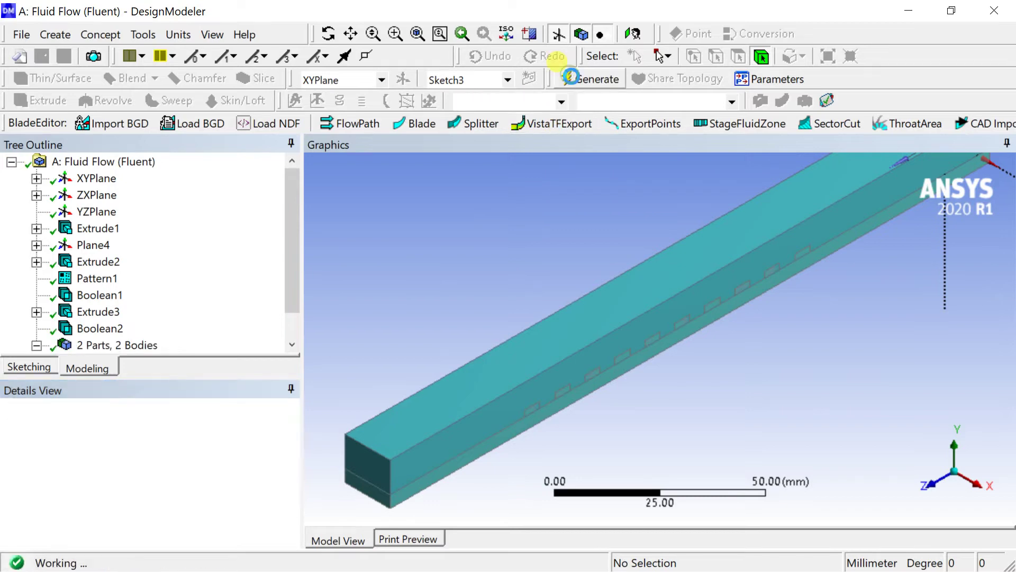
left_click(980, 486)
left_click(612, 330)
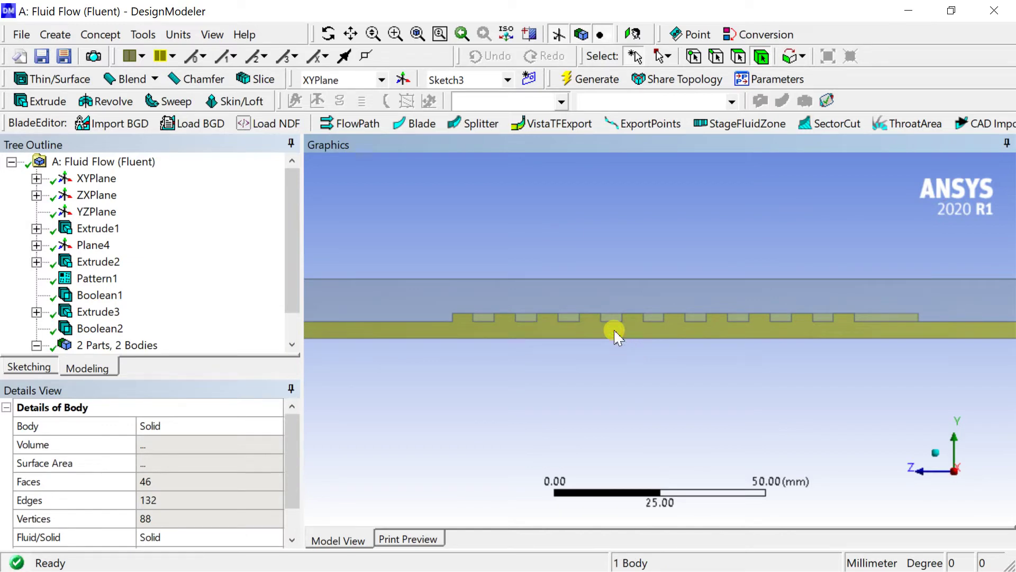
right_click(615, 336)
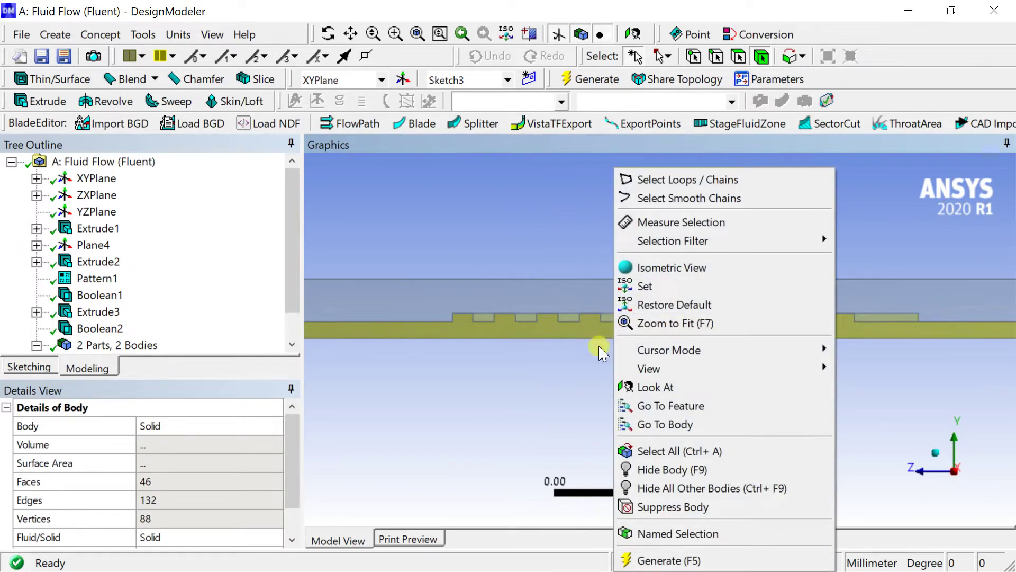
left_click(643, 470)
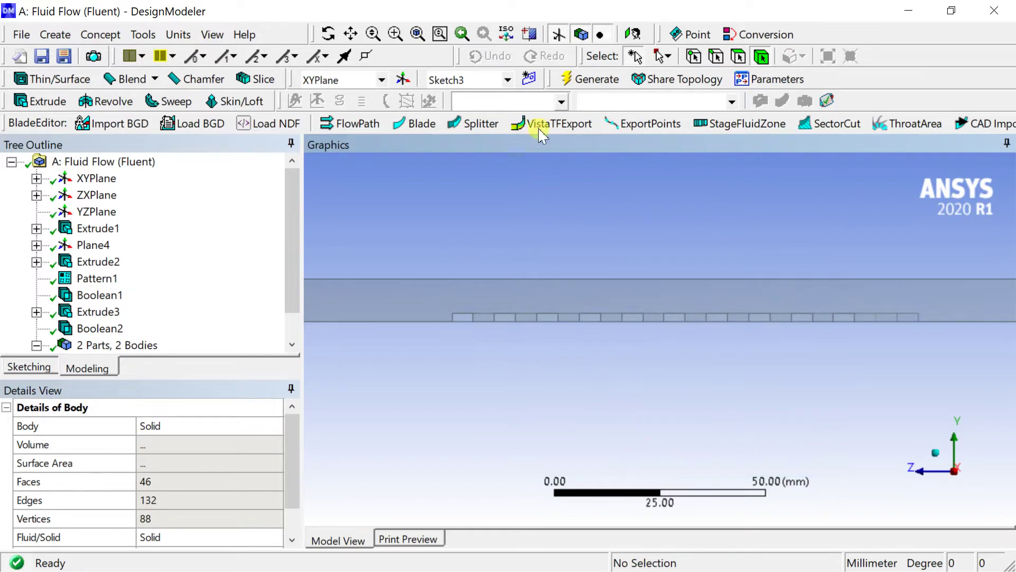
Step: Inspect the rib cut-outs in the upper block from several angles and show all bodies again
left_click(328, 33)
left_click_drag(550, 224, 908, 396)
left_click_drag(925, 441, 723, 347)
scroll(723, 346, "down", 2)
right_click(722, 347)
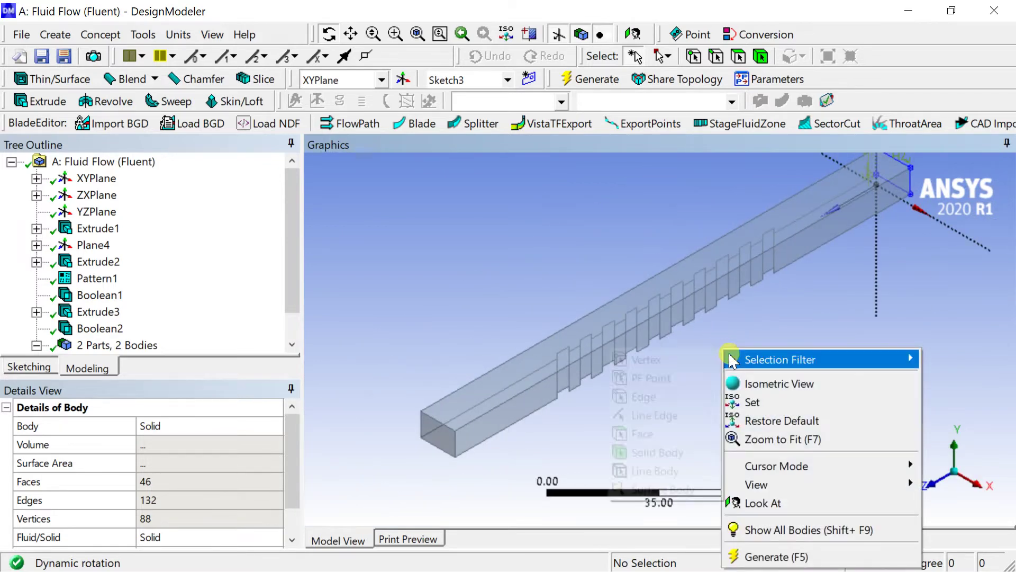
left_click(764, 530)
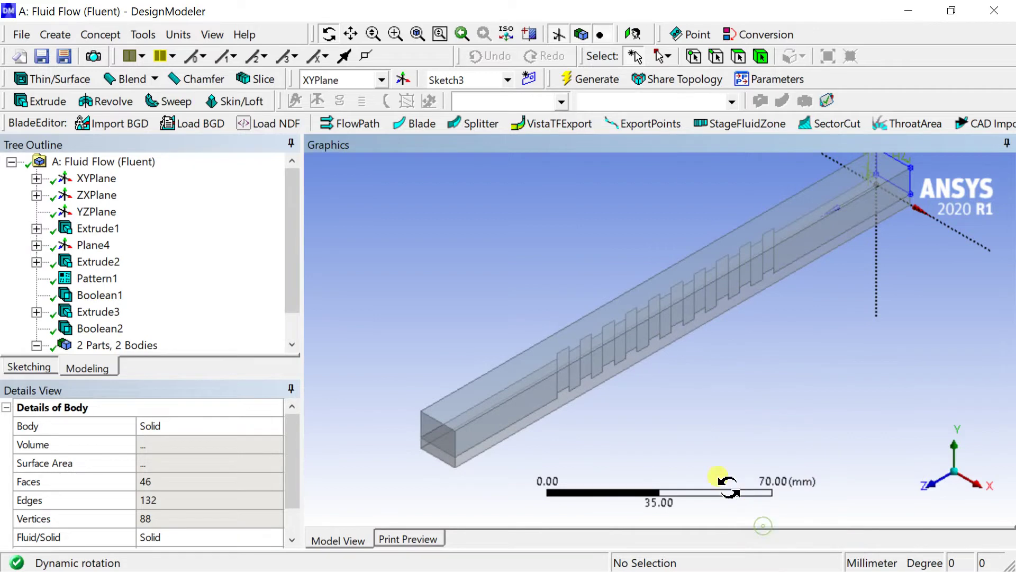
left_click_drag(653, 365, 578, 353)
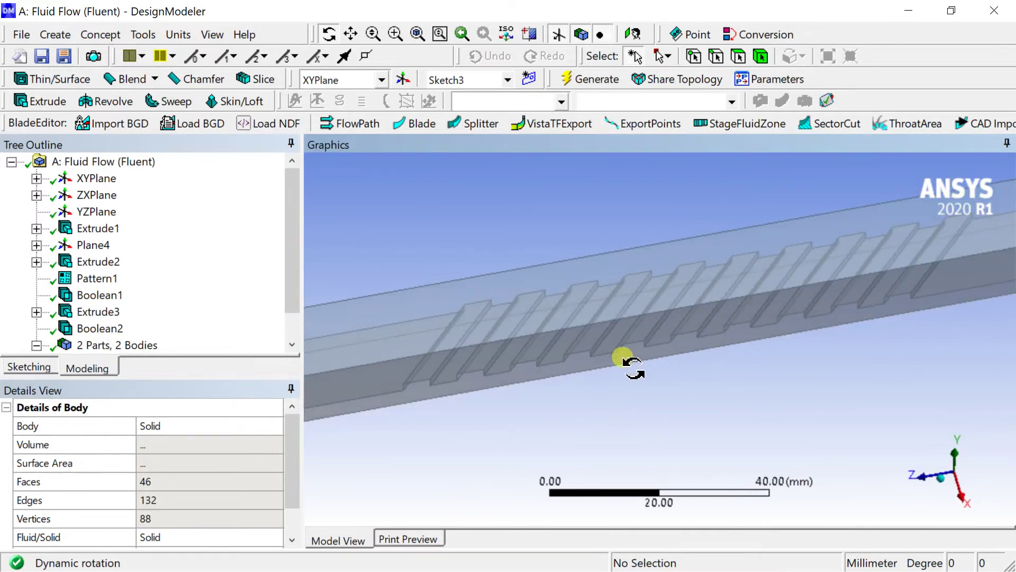
left_click(940, 479)
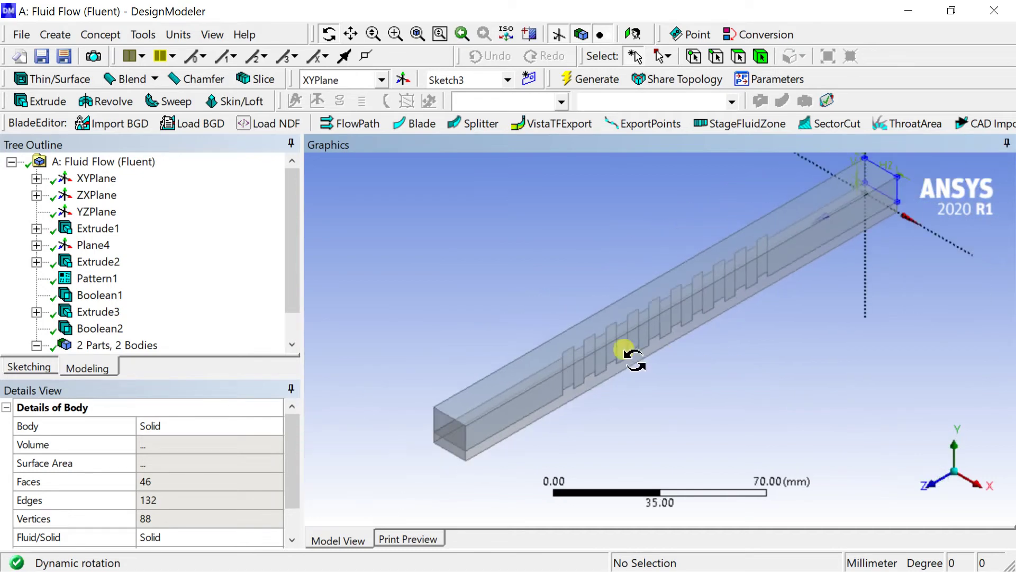
Step: Combine the two solid bodies into one multi-body part
scroll(133, 322, "down", 1)
left_click(112, 329)
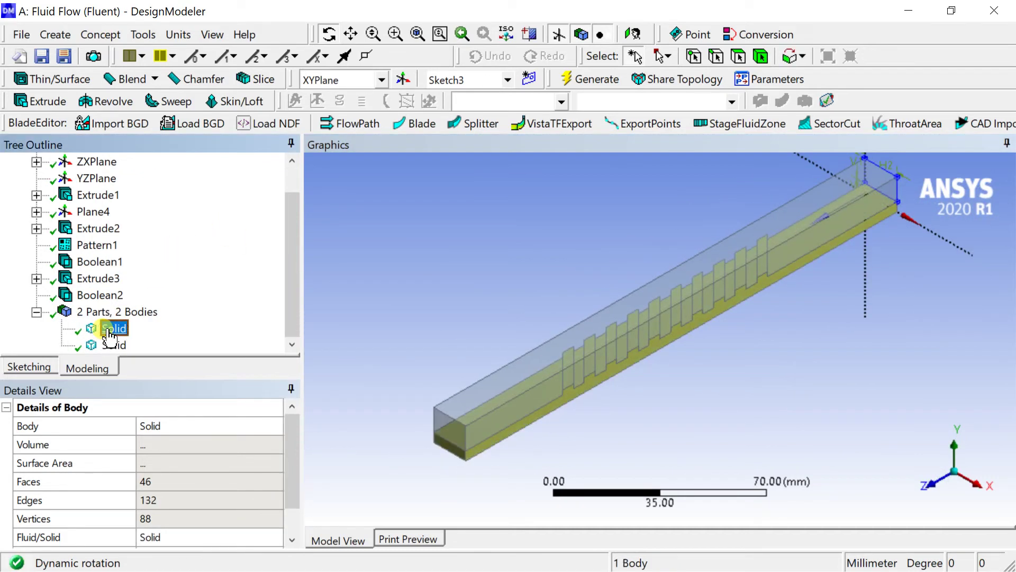
left_click(113, 345, "ctrl")
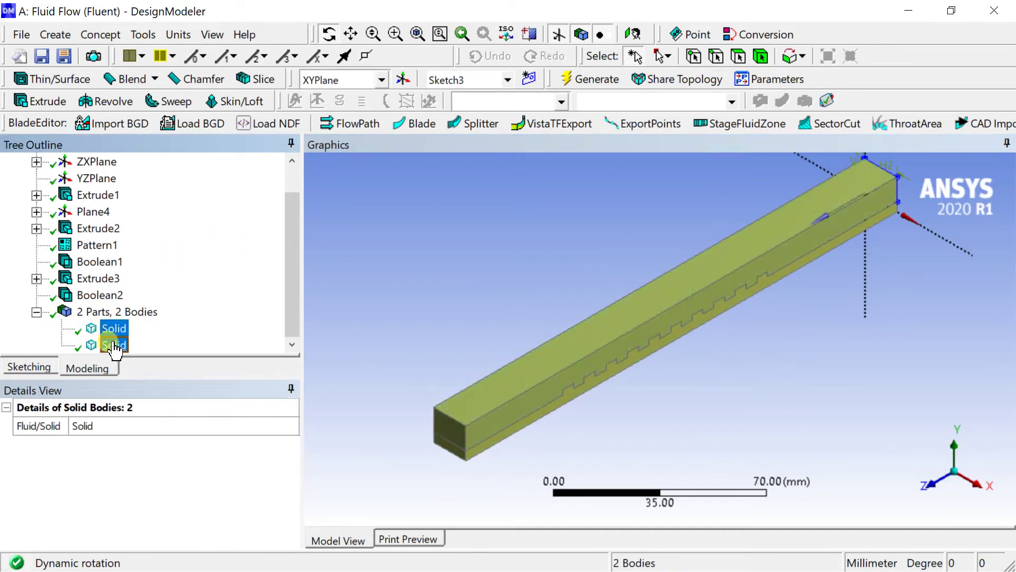
right_click(114, 345)
left_click(159, 428)
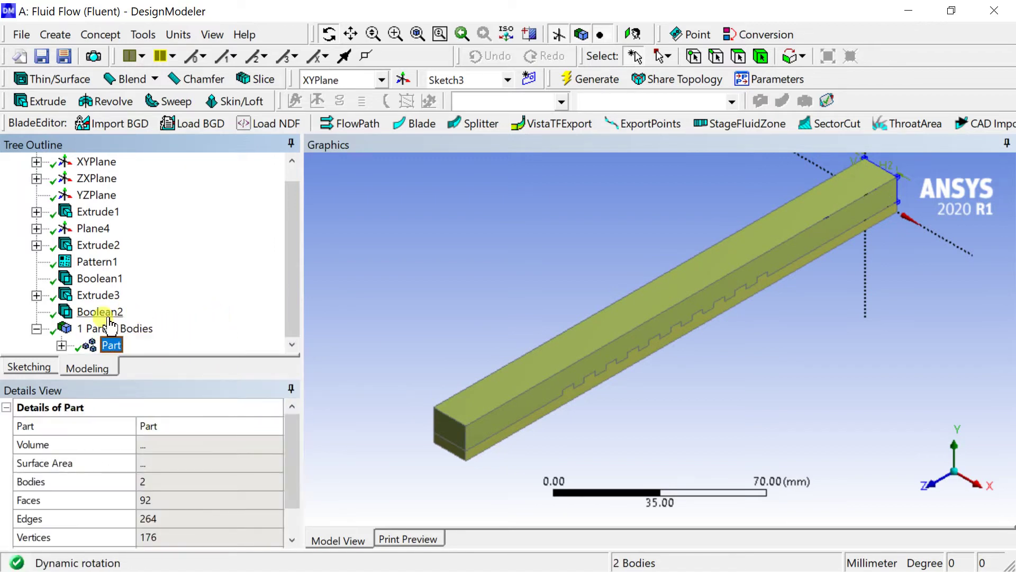
left_click_drag(555, 269, 565, 266)
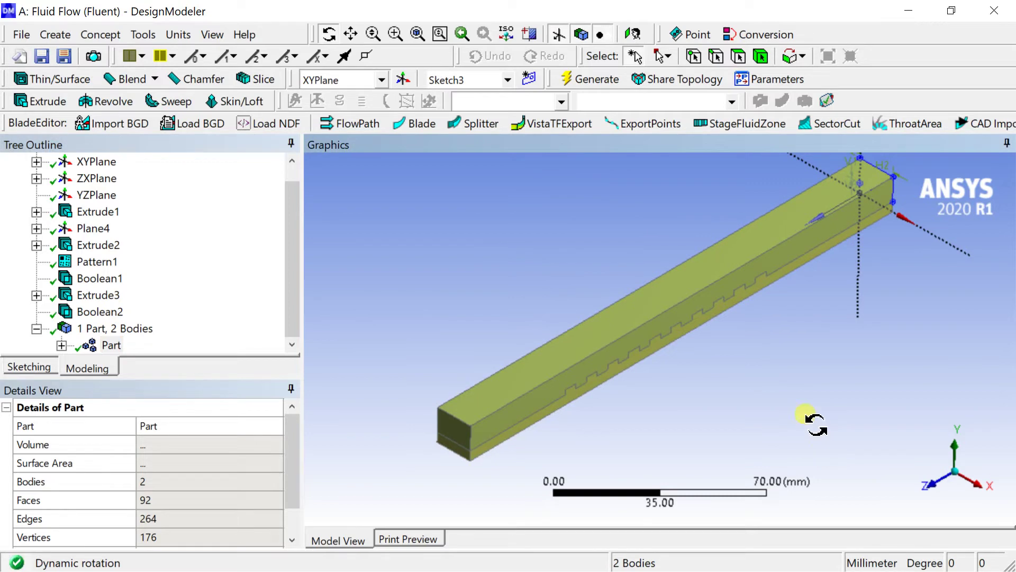
Step: Expand the combined part and select its second solid body
left_click(61, 345)
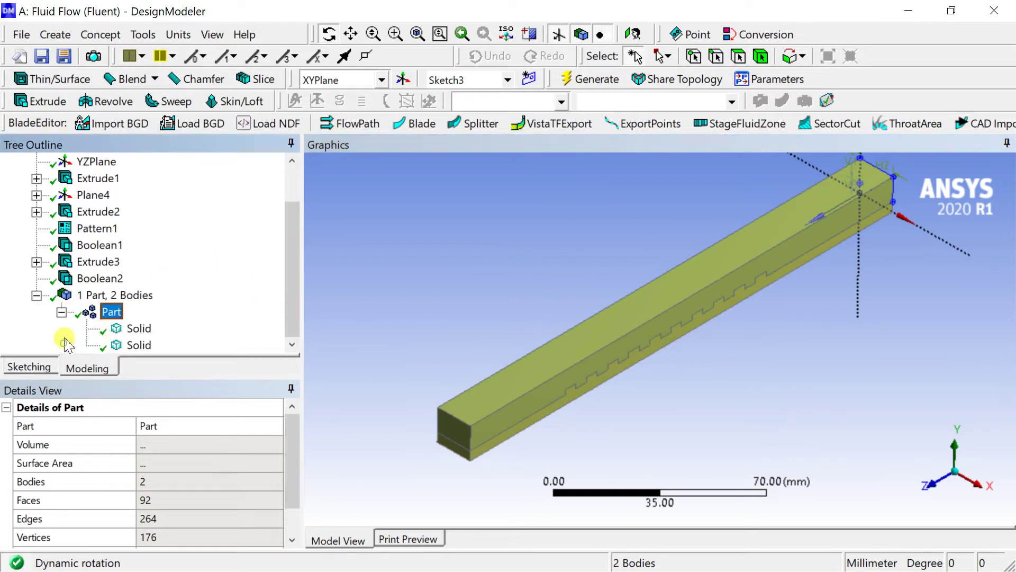
left_click(137, 345)
left_click_drag(512, 269, 508, 263)
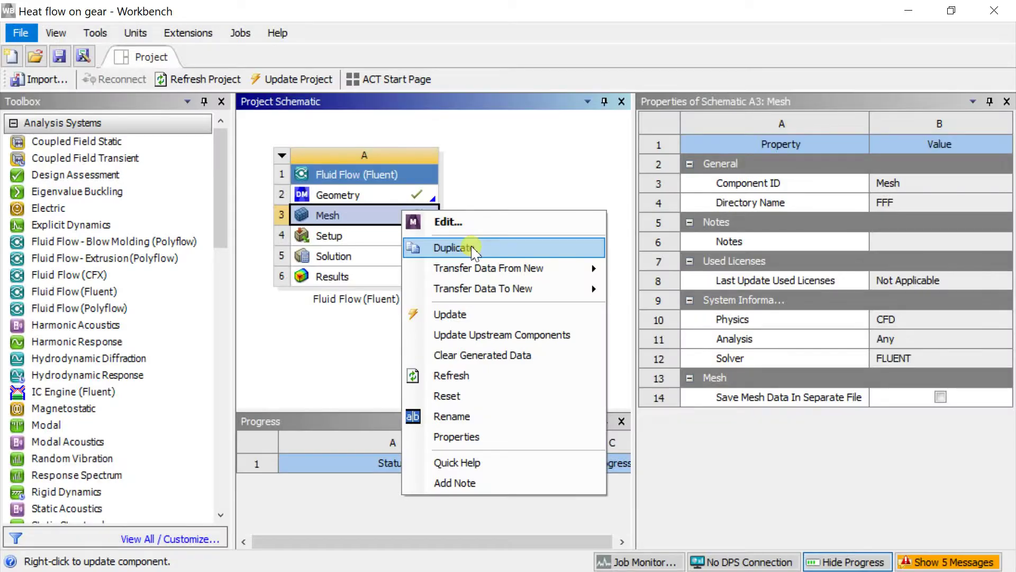
Step: Open the Fluent system's Mesh component from Workbench and insert a mesh method scoped to both bodies
left_click(459, 224)
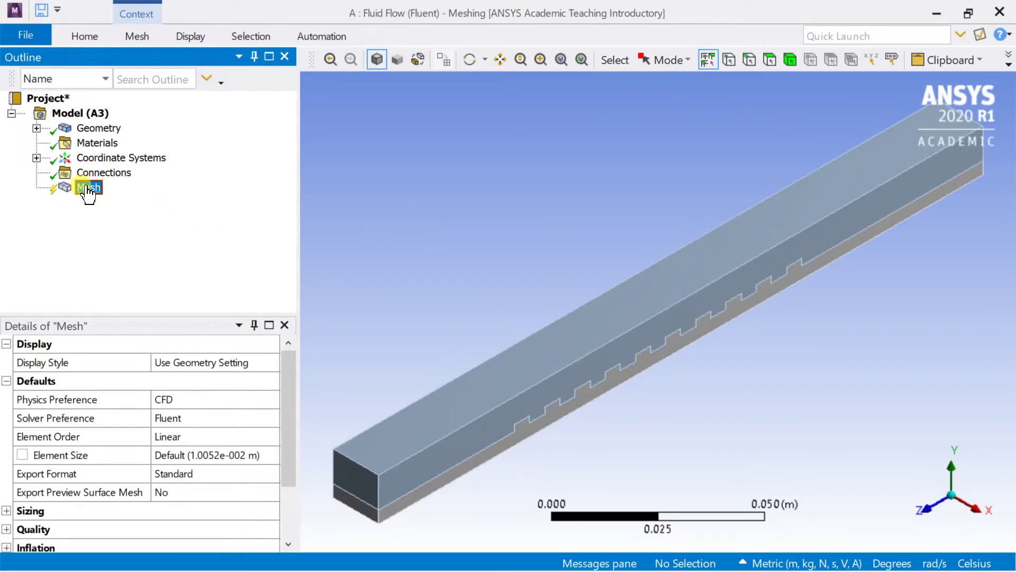
right_click(88, 193)
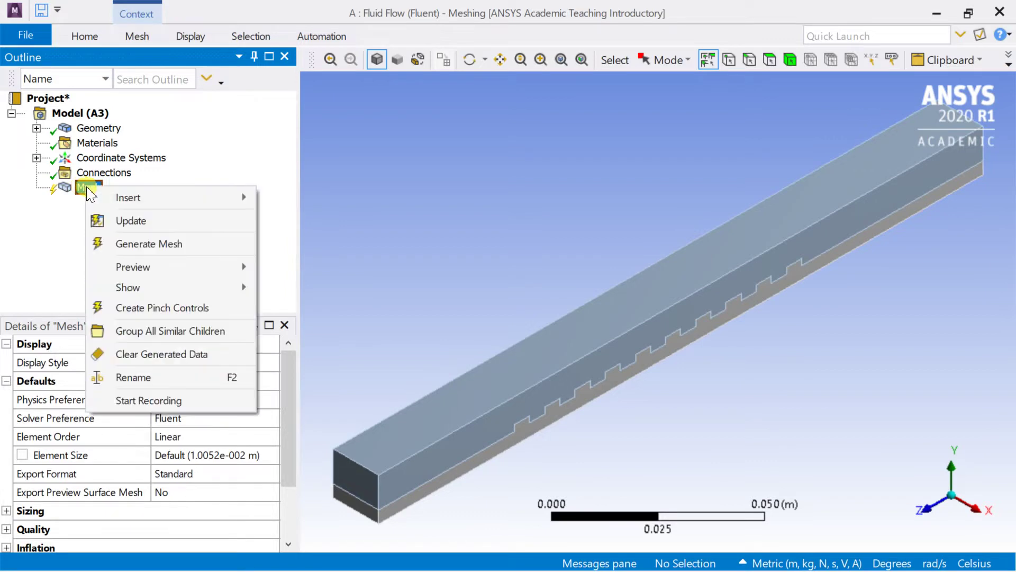
mouse_move(133, 199)
left_click(297, 200)
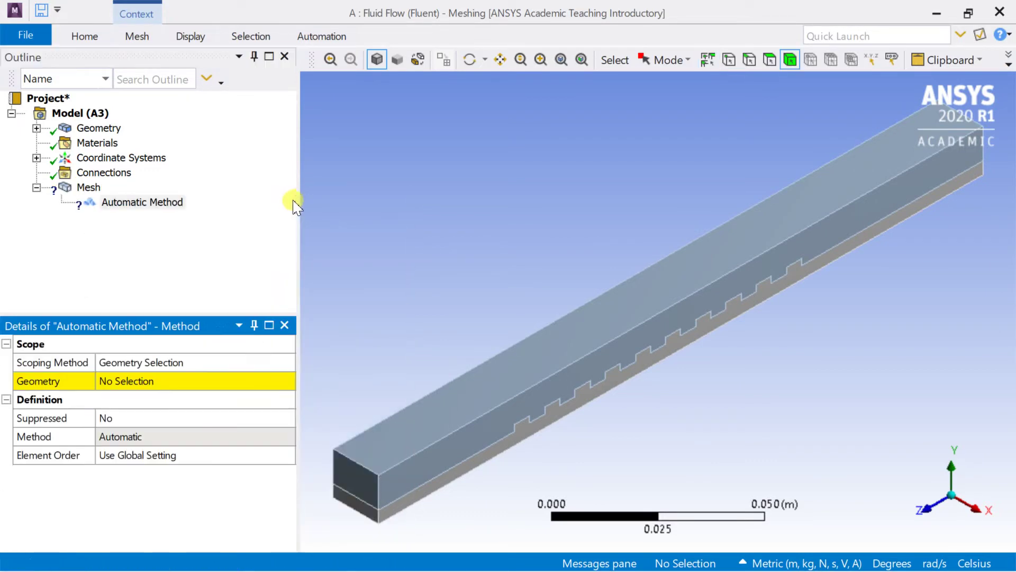
left_click(168, 386)
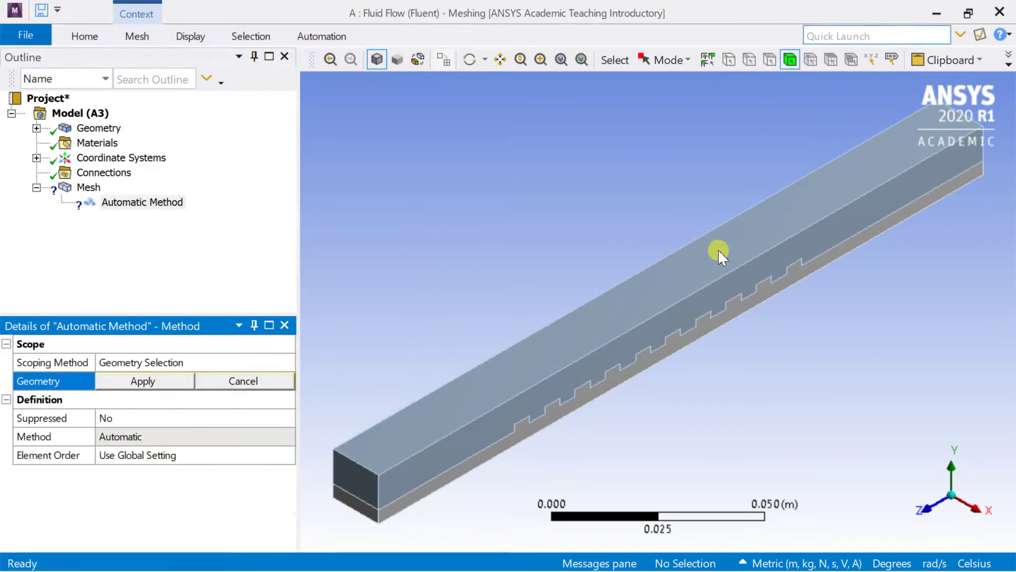
left_click(710, 302)
left_click(603, 387, "ctrl")
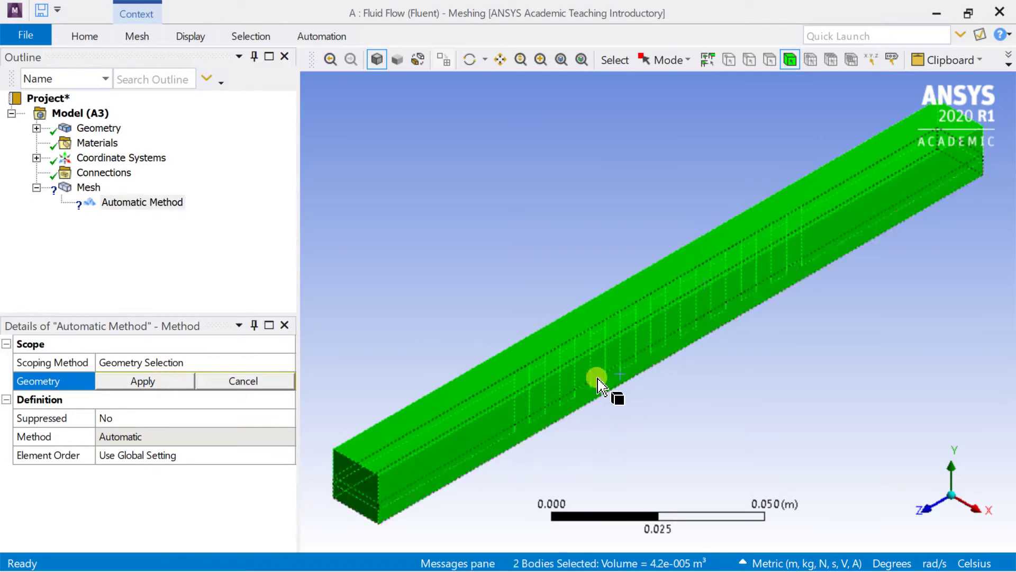
left_click(143, 381)
Step: Change the mesh method from automatic to Sweep and review its remaining settings
left_click(229, 439)
left_click(284, 436)
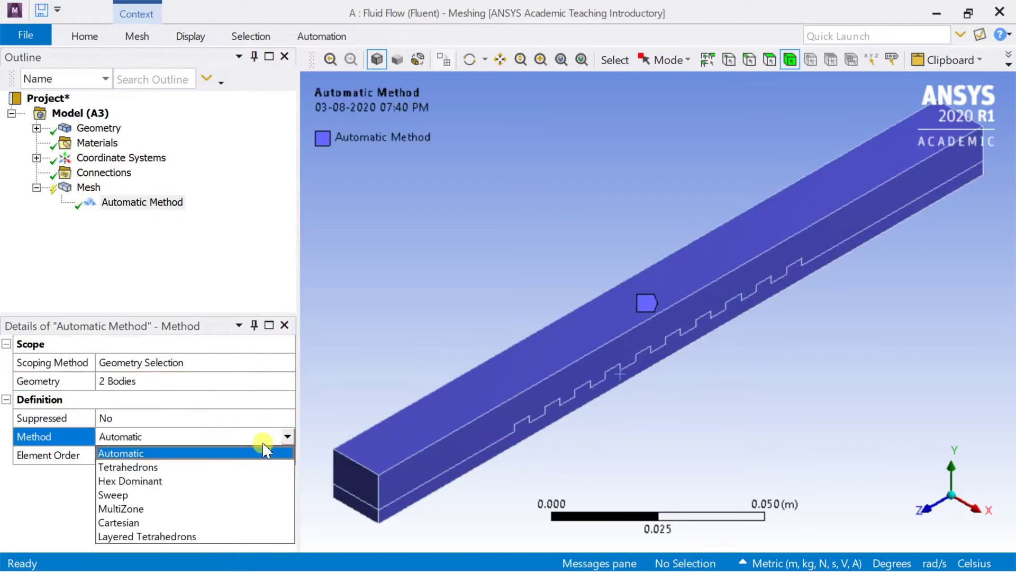
left_click(182, 487)
scroll(215, 409, "down", 2)
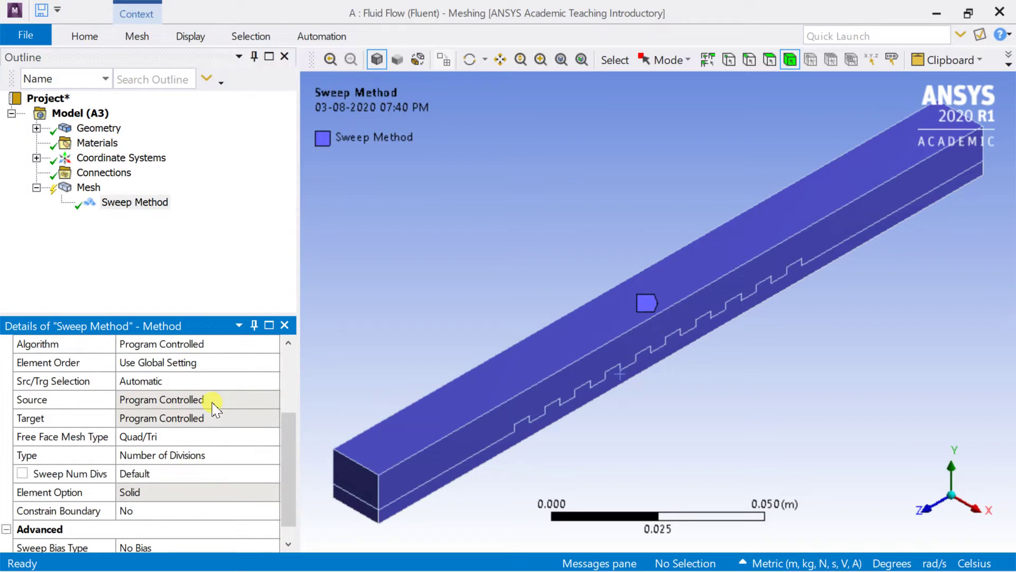
scroll(182, 373, "down", 1)
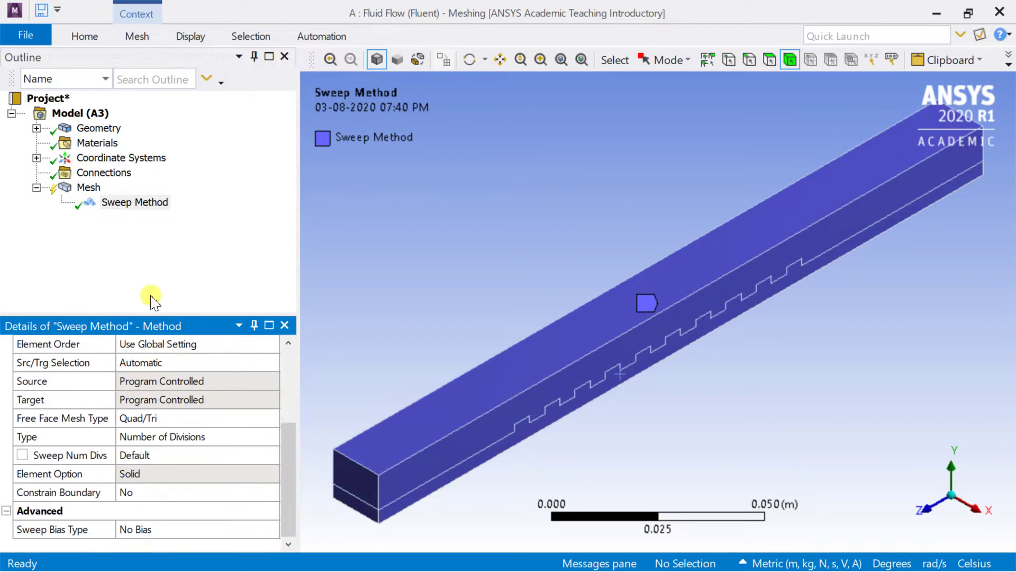
Step: Insert a mesh sizing control and hide the upper fluid block to expose the ribbed bar
right_click(92, 190)
mouse_move(142, 207)
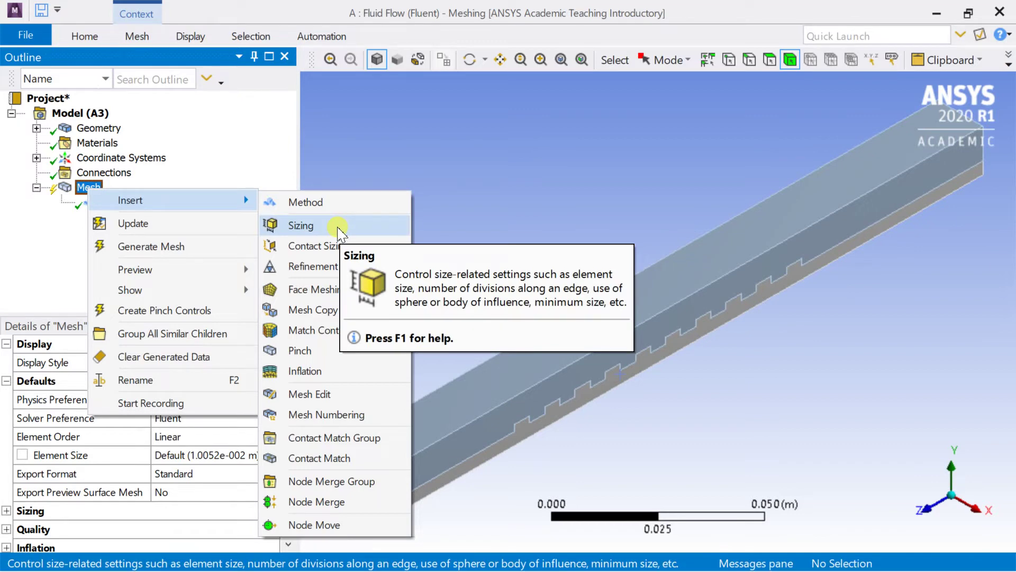
left_click(338, 231)
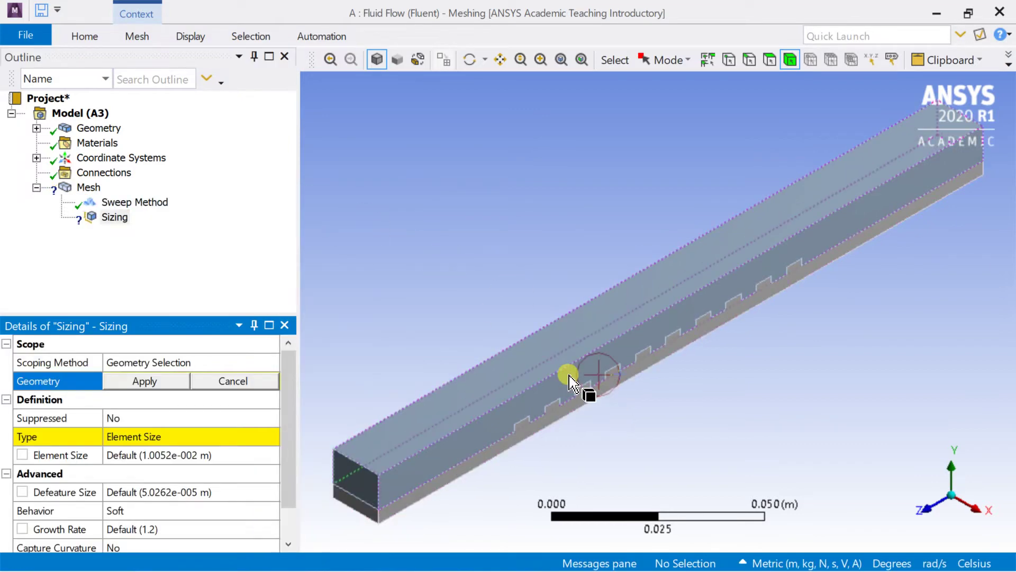
left_click(569, 374)
right_click(572, 376)
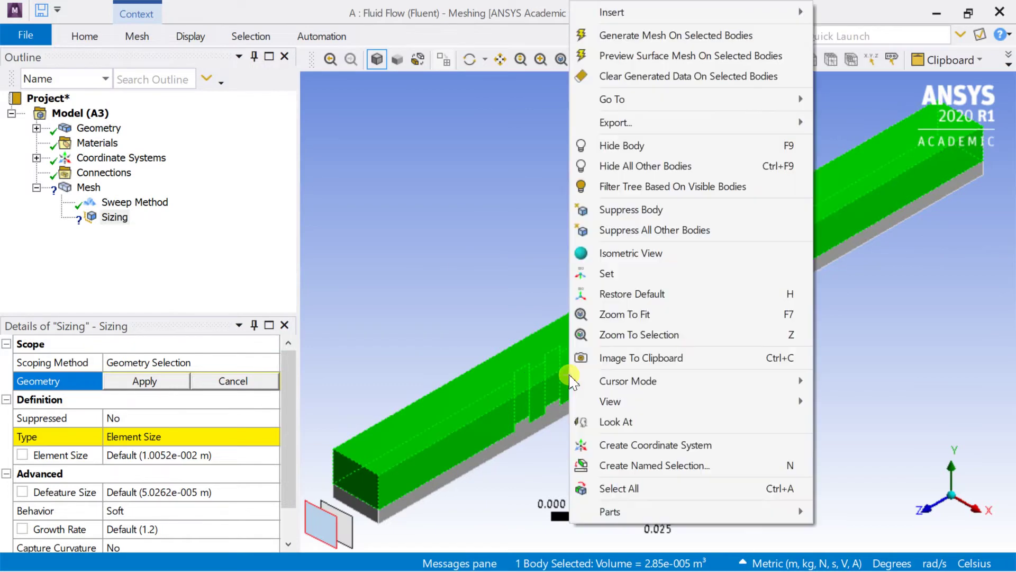
left_click(662, 145)
Step: Scope the sizing to all 5 mm rib-top and gap edges along both long sides of the ribbed bar
scroll(546, 415, "up", 5)
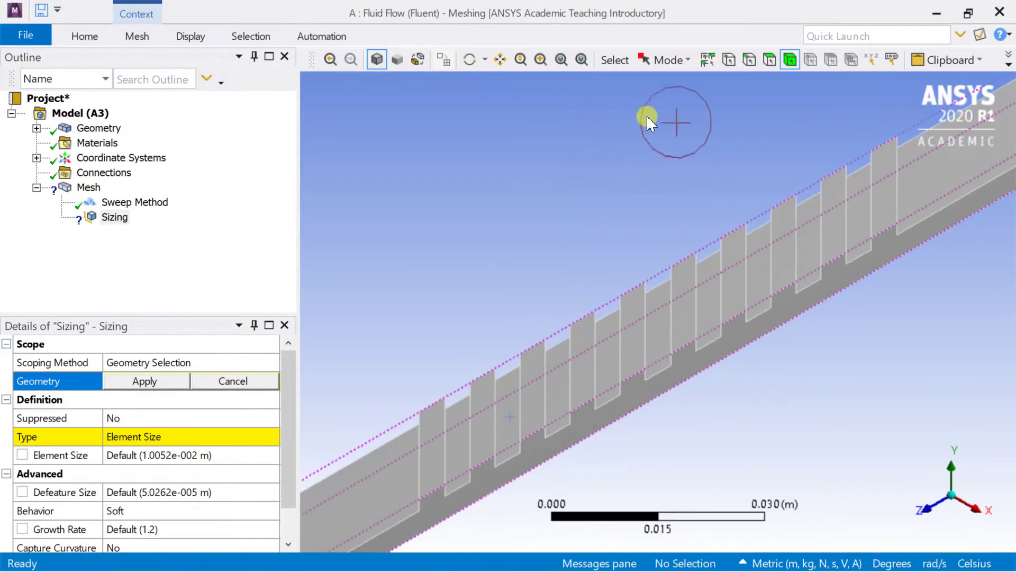
left_click(749, 59)
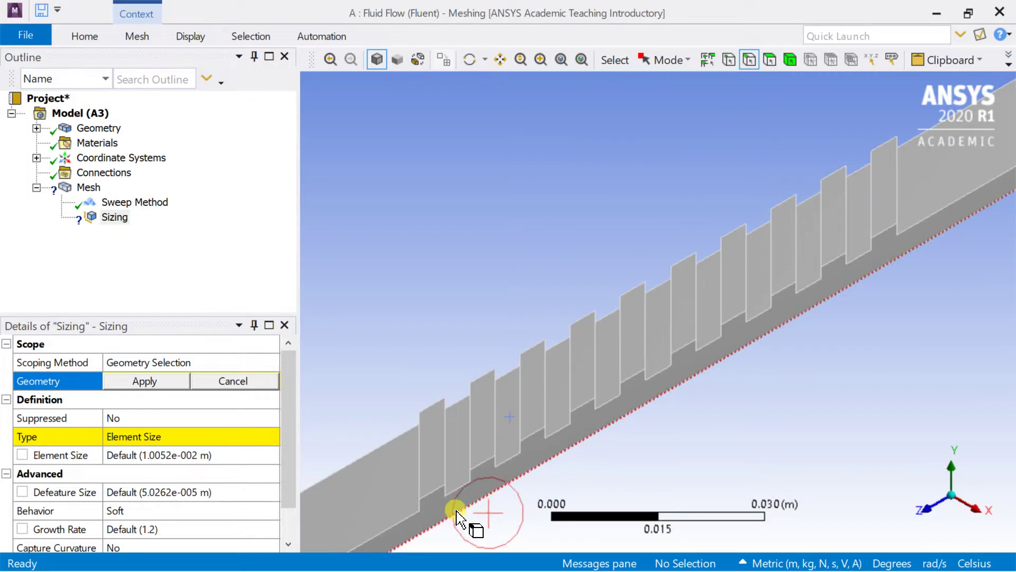
left_click(444, 496)
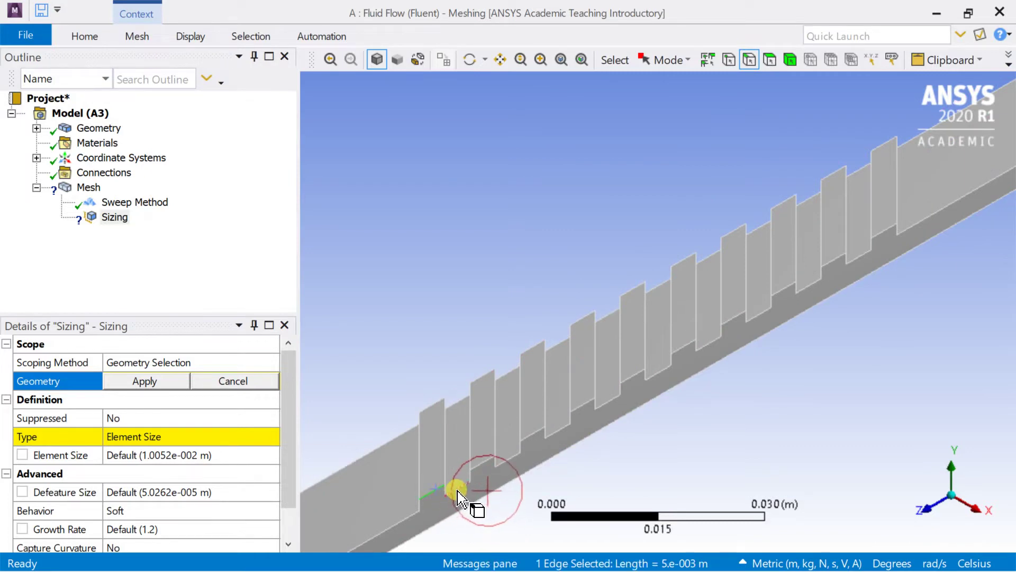
left_click(479, 465, "ctrl")
left_click(519, 459, "ctrl")
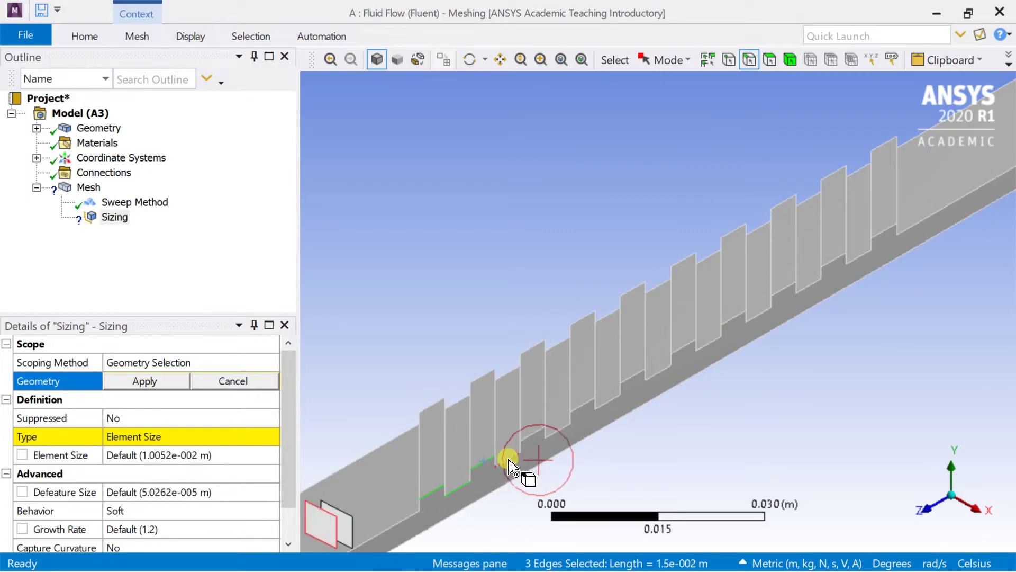
left_click(529, 436, "ctrl")
left_click(555, 429, "ctrl")
left_click(581, 410, "ctrl")
left_click(606, 405, "ctrl")
left_click(631, 389, "ctrl")
left_click(657, 372, "ctrl")
left_click(682, 354, "ctrl")
left_click(709, 342, "ctrl")
left_click(735, 329, "ctrl")
left_click(762, 316, "ctrl")
left_click(783, 301, "ctrl")
left_click(803, 290, "ctrl")
left_click(821, 279, "ctrl")
left_click(859, 256, "ctrl")
left_click(885, 233, "ctrl")
left_click(889, 143, "ctrl")
left_click(869, 185, "ctrl")
left_click(839, 173, "ctrl")
left_click(786, 202, "ctrl")
left_click(739, 229, "ctrl")
left_click(688, 254, "ctrl")
left_click(632, 289, "ctrl")
left_click(583, 317, "ctrl")
left_click(533, 345, "ctrl")
left_click(431, 409, "ctrl")
left_click(483, 374, "ctrl")
left_click(517, 384, "ctrl")
left_click(562, 357, "ctrl")
left_click(603, 320, "ctrl")
left_click(645, 305, "ctrl")
left_click(689, 262, "ctrl")
left_click(725, 235, "ctrl")
left_click(808, 197, "ctrl")
left_click(860, 178, "ctrl")
left_click(860, 176, "ctrl")
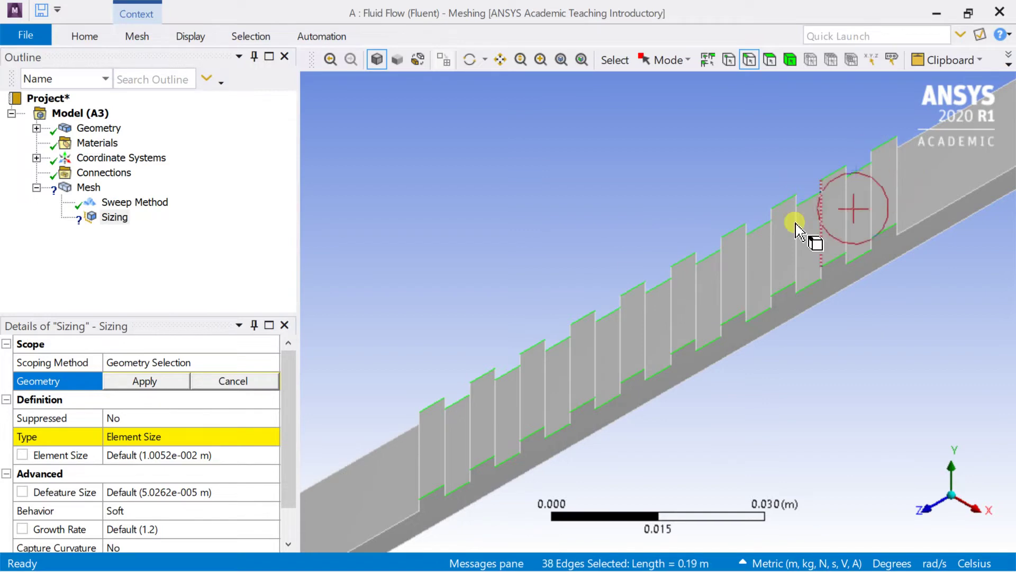
left_click(145, 381)
Step: Set the edge sizing's type to Number of Divisions with 10 divisions and its behavior to Hard
left_click(192, 438)
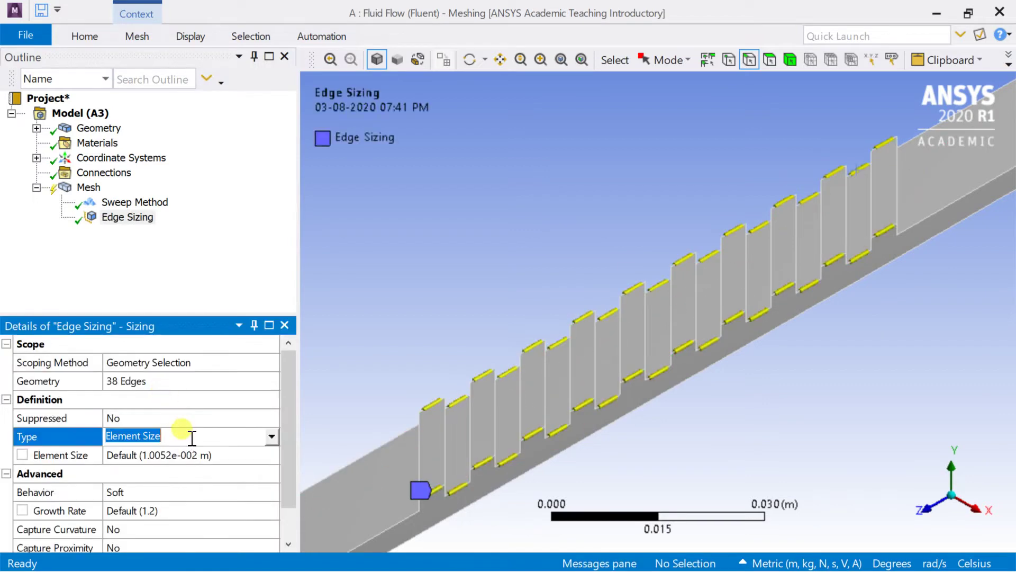
left_click(271, 439)
left_click(238, 467)
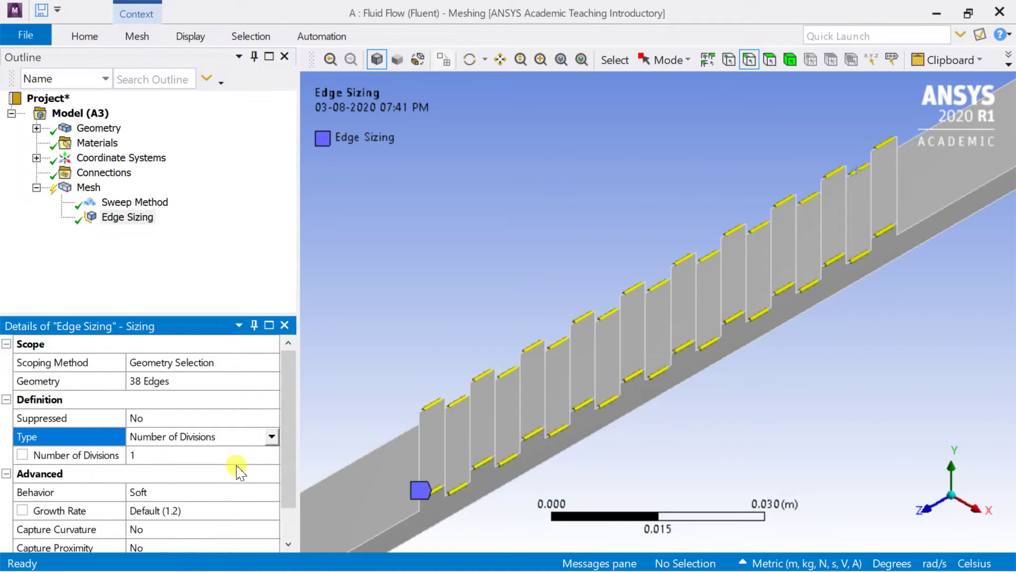
left_click(174, 455)
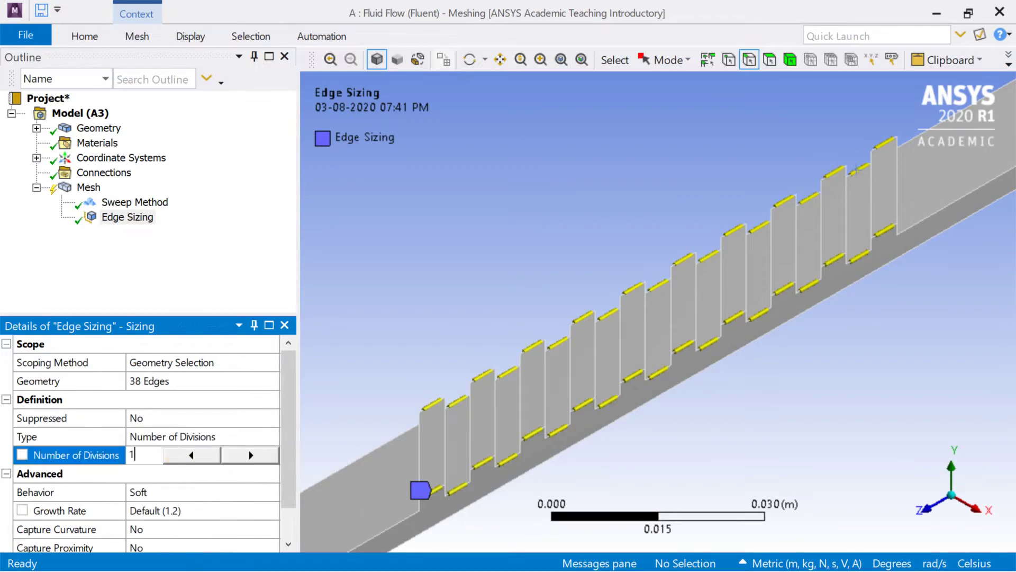
type("10")
key("Return")
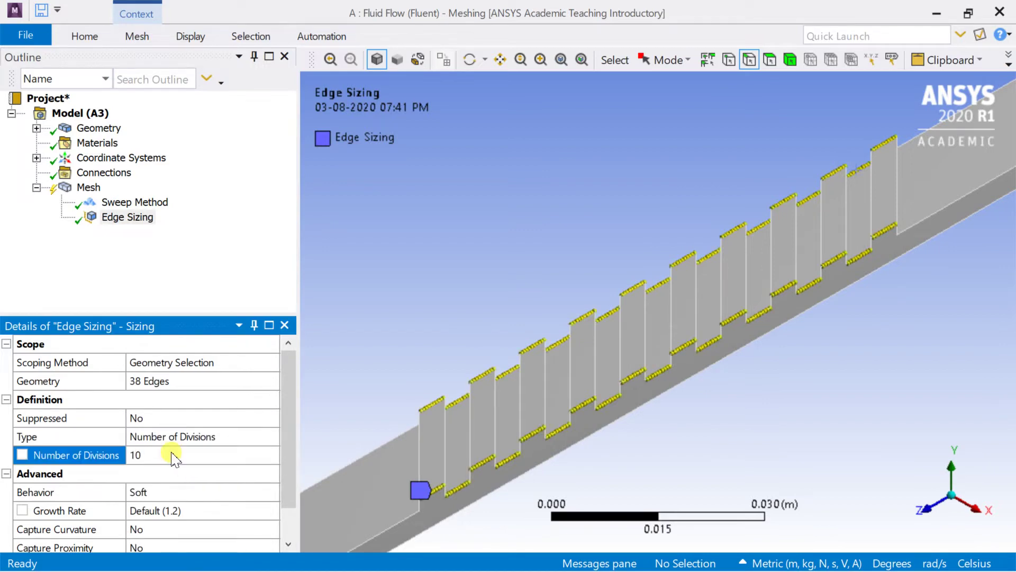
left_click(257, 493)
left_click(271, 491)
left_click(251, 520)
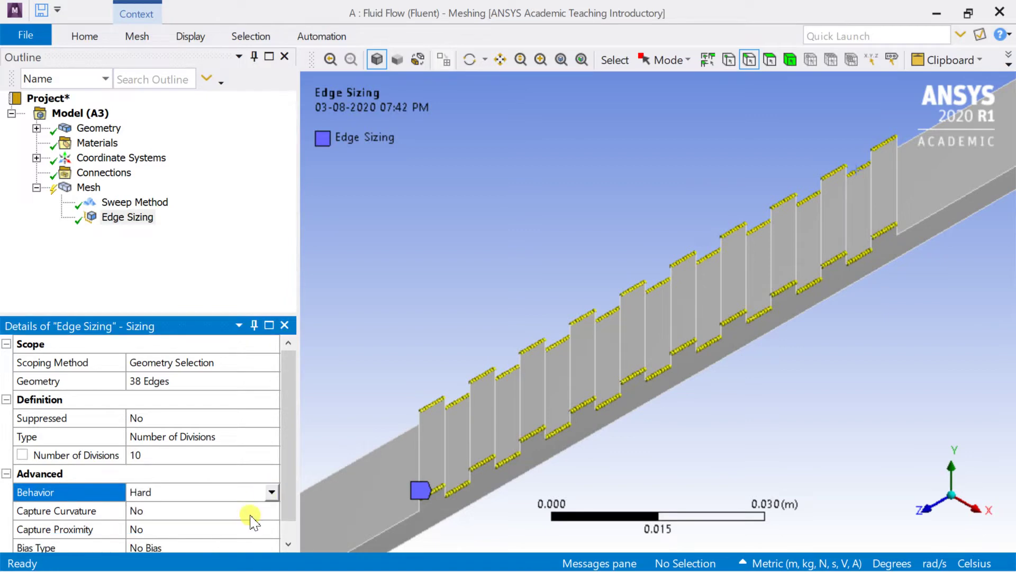
Step: Insert another sizing control under the mesh, after the existing edge sizing
left_click(88, 188)
right_click(92, 190)
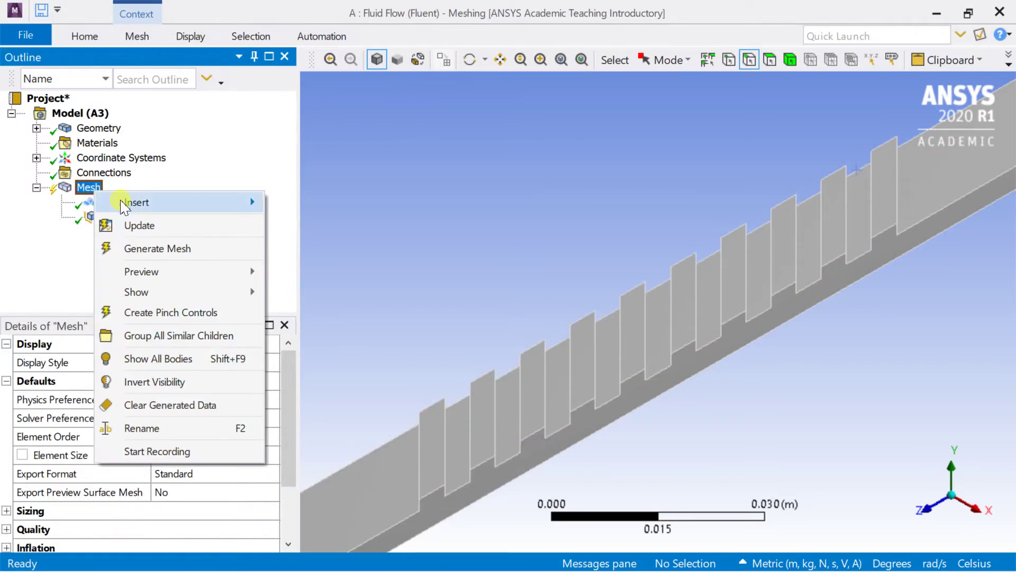
mouse_move(123, 206)
left_click(350, 228)
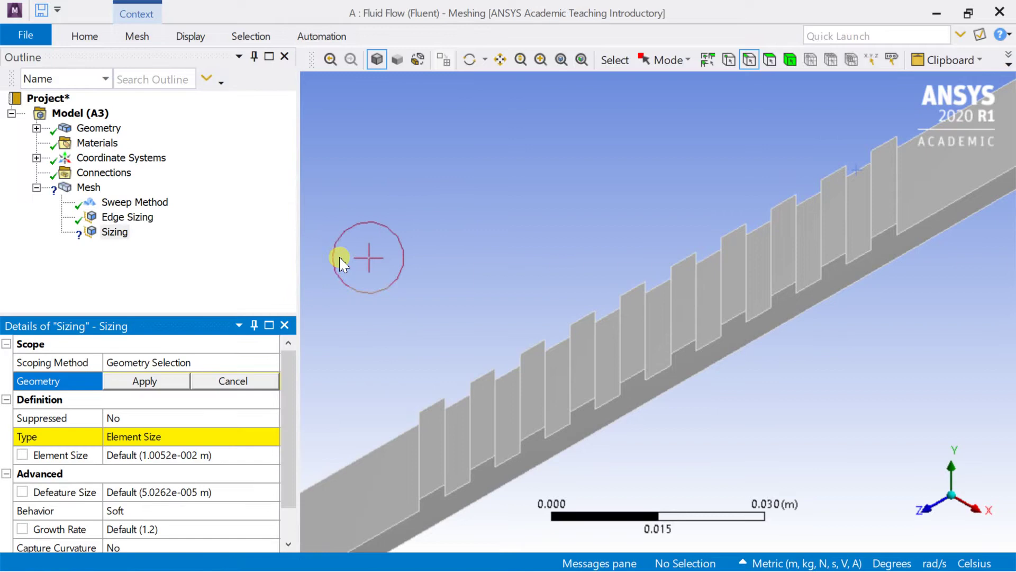
Step: Select both crosswise top edges of every rib along the bar for the new sizing
left_click(421, 459)
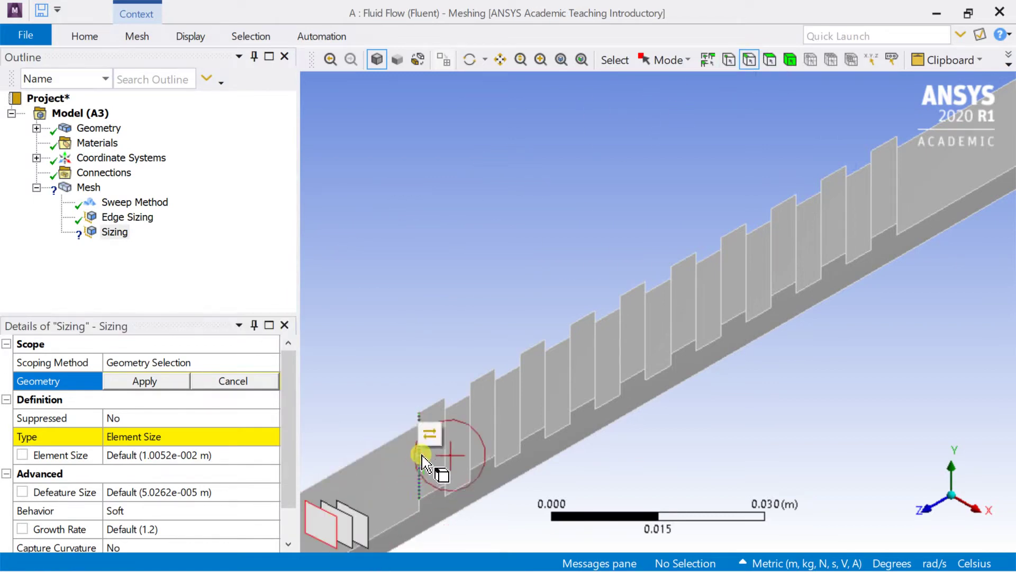
left_click(444, 443, "ctrl")
left_click(471, 424, "ctrl")
left_click(495, 410, "ctrl")
left_click(520, 396, "ctrl")
left_click(545, 380, "ctrl")
left_click(570, 365, "ctrl")
left_click(596, 351, "ctrl")
left_click(620, 336, "ctrl")
left_click(671, 306, "ctrl")
left_click(721, 276, "ctrl")
left_click(771, 246, "ctrl")
left_click(796, 231, "ctrl")
left_click(846, 203, "ctrl")
left_click(871, 187, "ctrl")
left_click(896, 174, "ctrl")
Step: Add the crosswise base edge on the +Z side of each rib to the edge selection
middle_click_drag(606, 251, 600, 204)
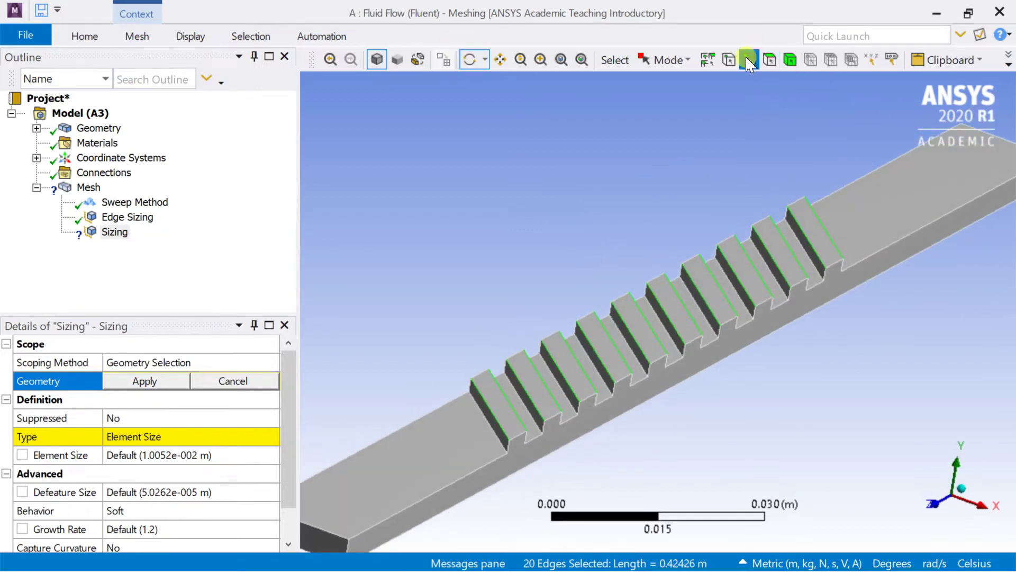
left_click(748, 60)
scroll(529, 408, "up", 2)
left_click(426, 456, "ctrl")
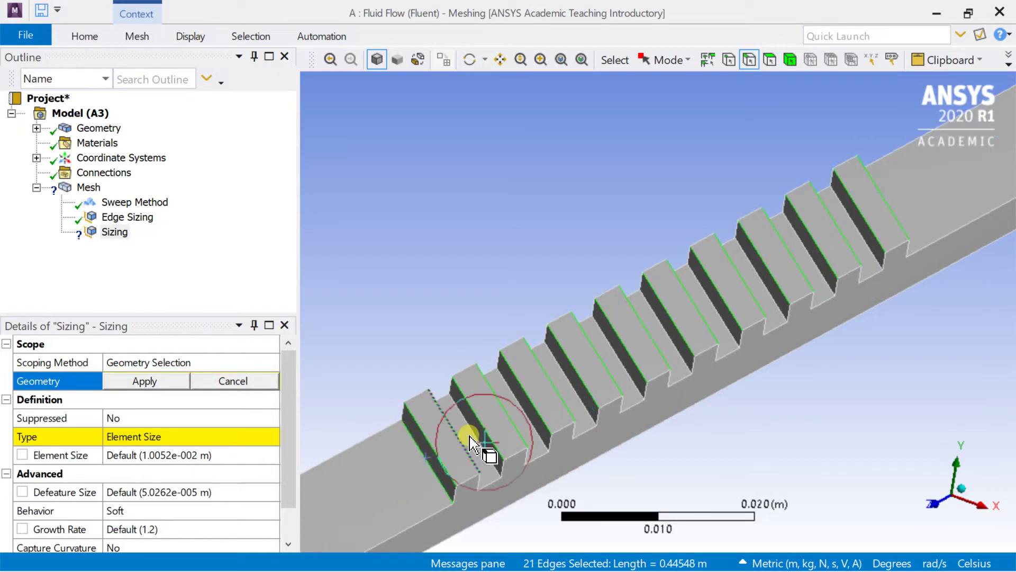
left_click(479, 420, "ctrl")
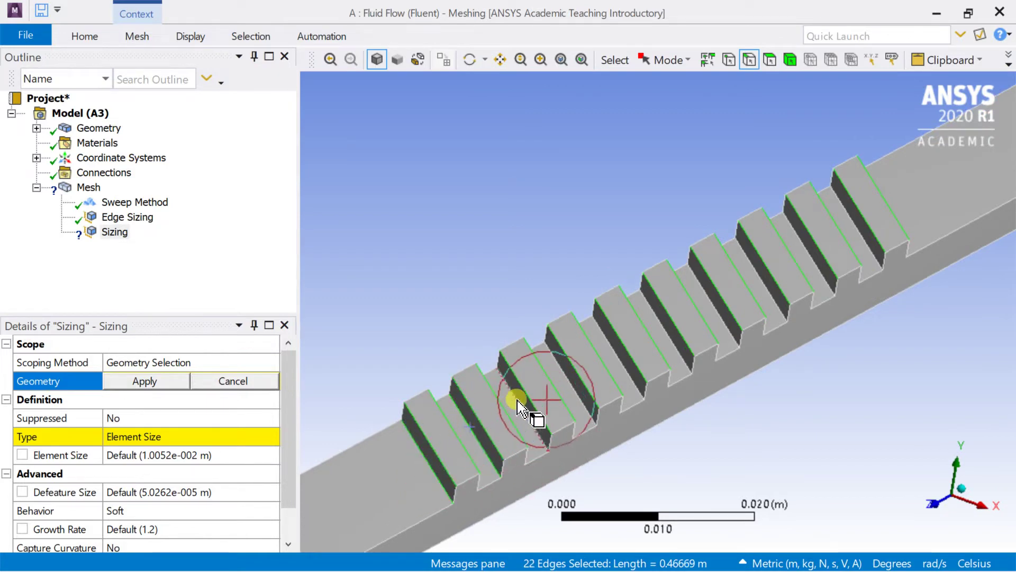
left_click(553, 399, "ctrl")
left_click(564, 377, "ctrl")
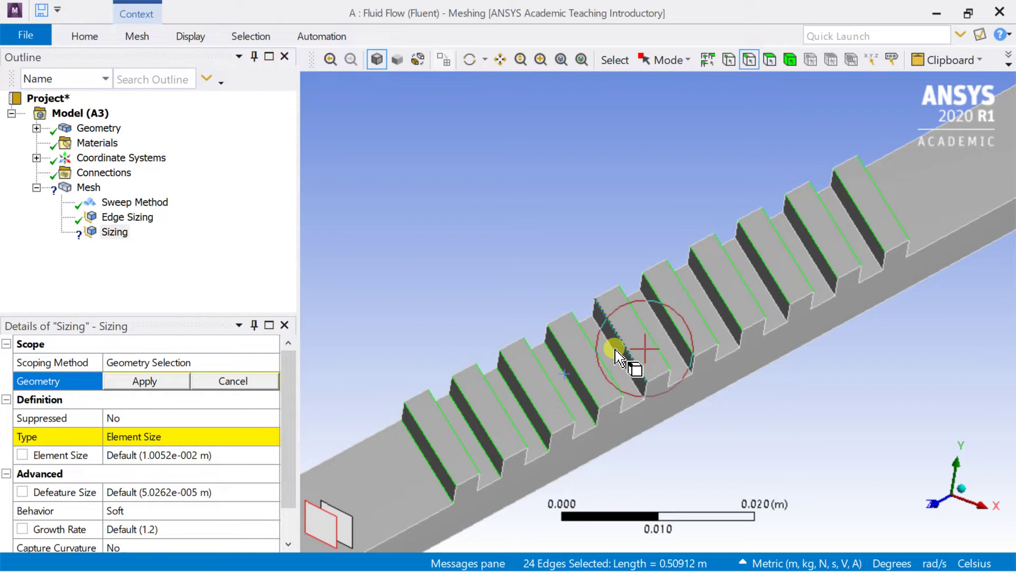
left_click(613, 351, "ctrl")
left_click(665, 328, "ctrl")
left_click(711, 307, "ctrl")
left_click(762, 280, "ctrl")
left_click(810, 257, "ctrl")
left_click(856, 233, "ctrl")
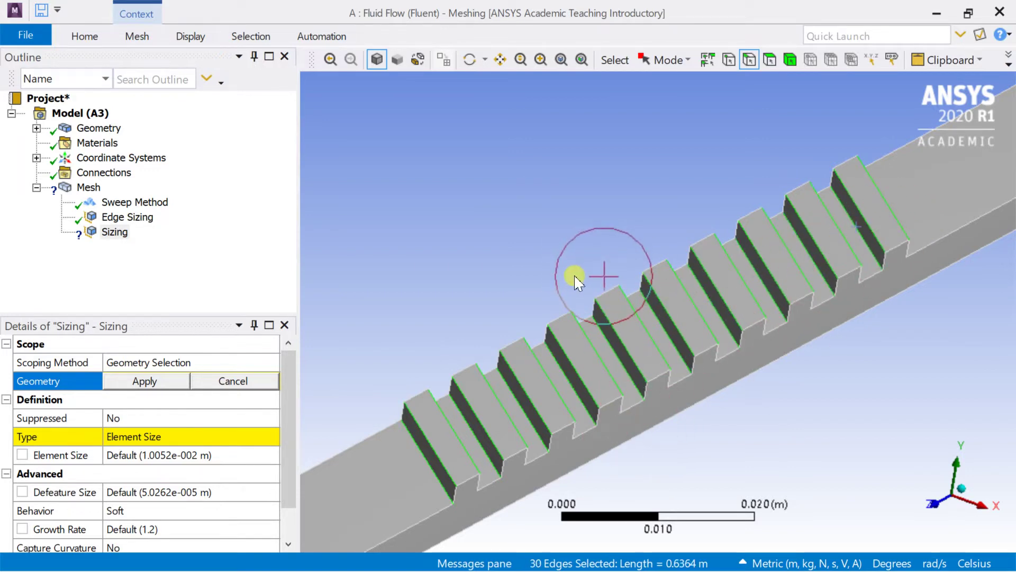
Step: Add the crosswise base edges on the ribs' opposite side and apply all 40 selected edges as the sizing's geometry
left_click_drag(645, 171, 438, 186)
left_click(810, 502, "ctrl")
scroll(771, 476, "up", 2)
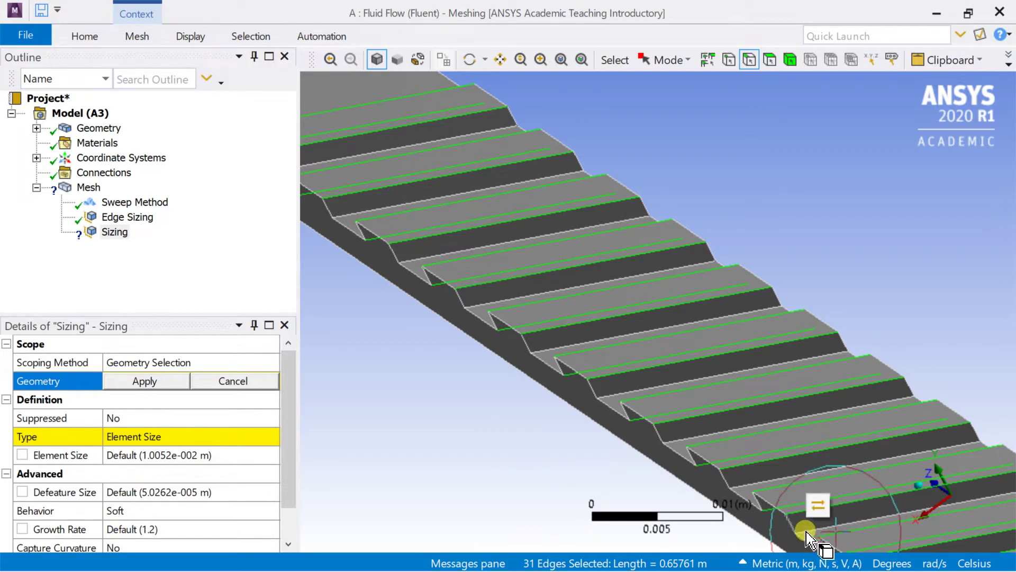
scroll(806, 536, "down", 2)
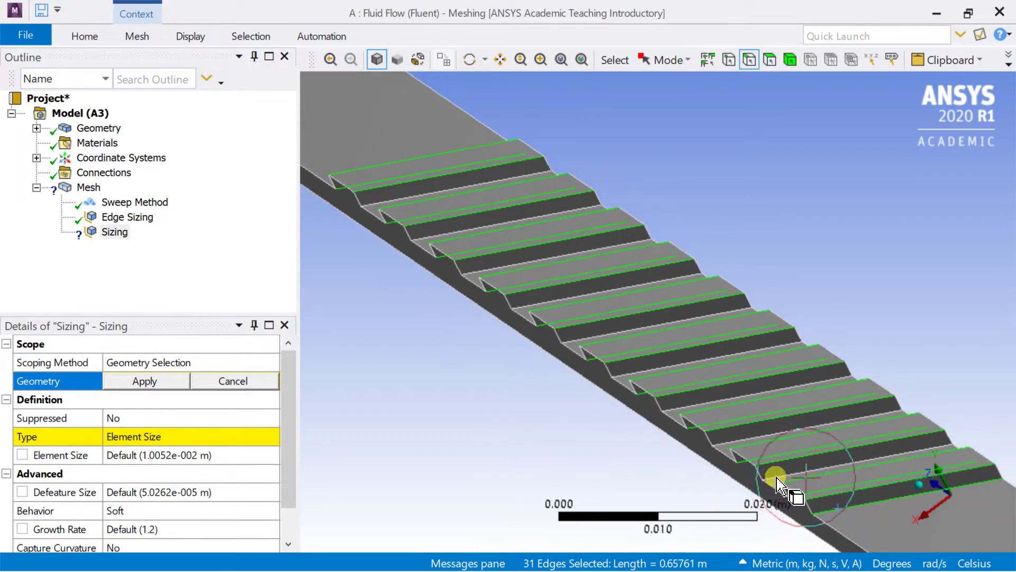
left_click_drag(508, 127, 666, 300)
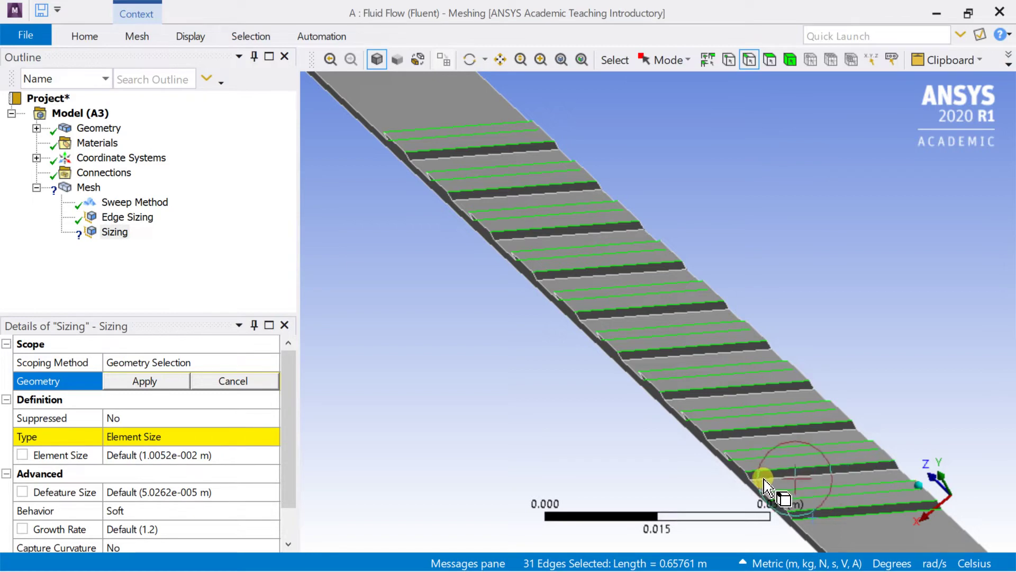
scroll(767, 487, "up", 2)
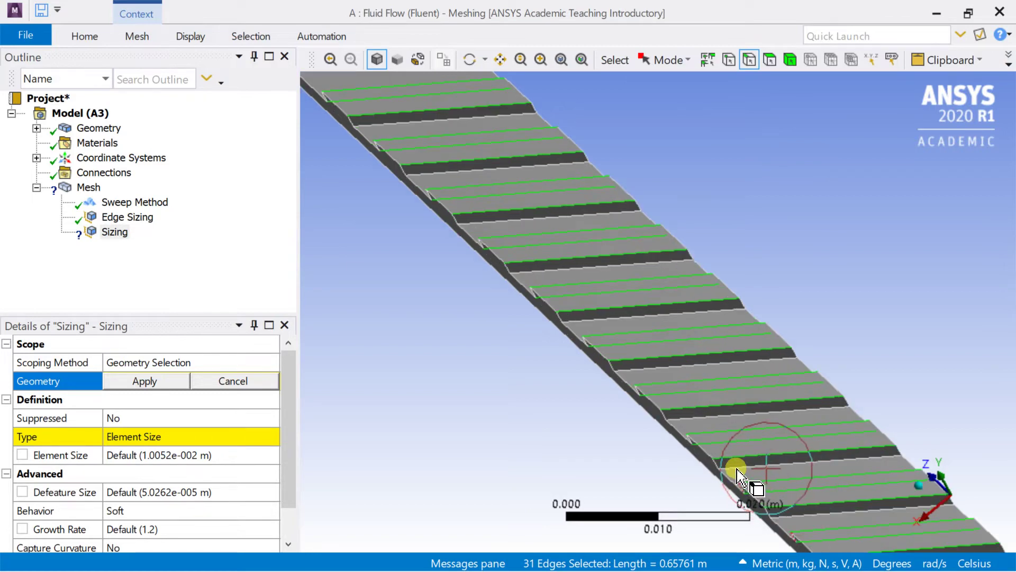
left_click_drag(738, 454, 739, 162)
left_click(498, 60)
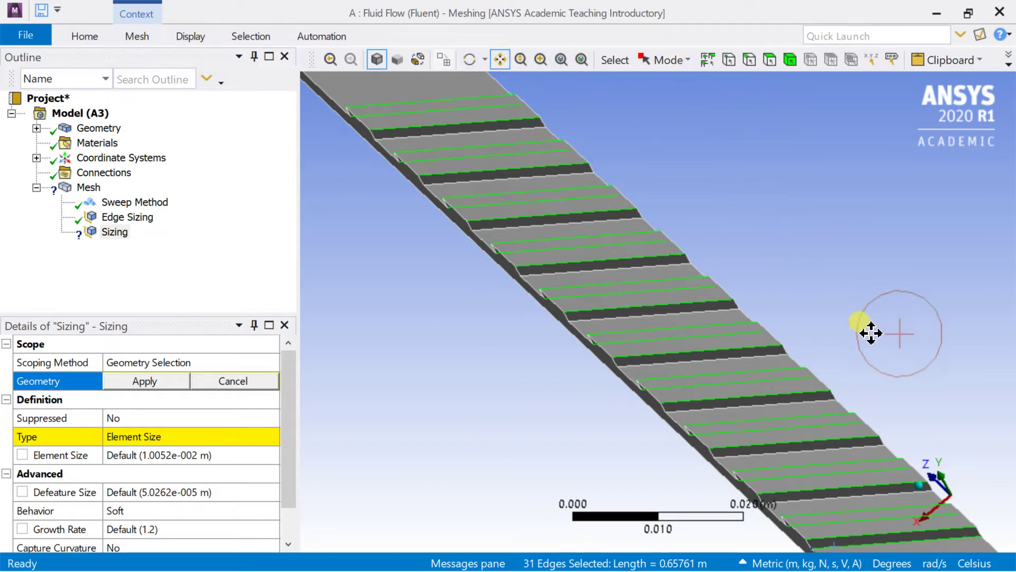
scroll(710, 172, "up", 4)
left_click(749, 60)
left_click(568, 343, "ctrl")
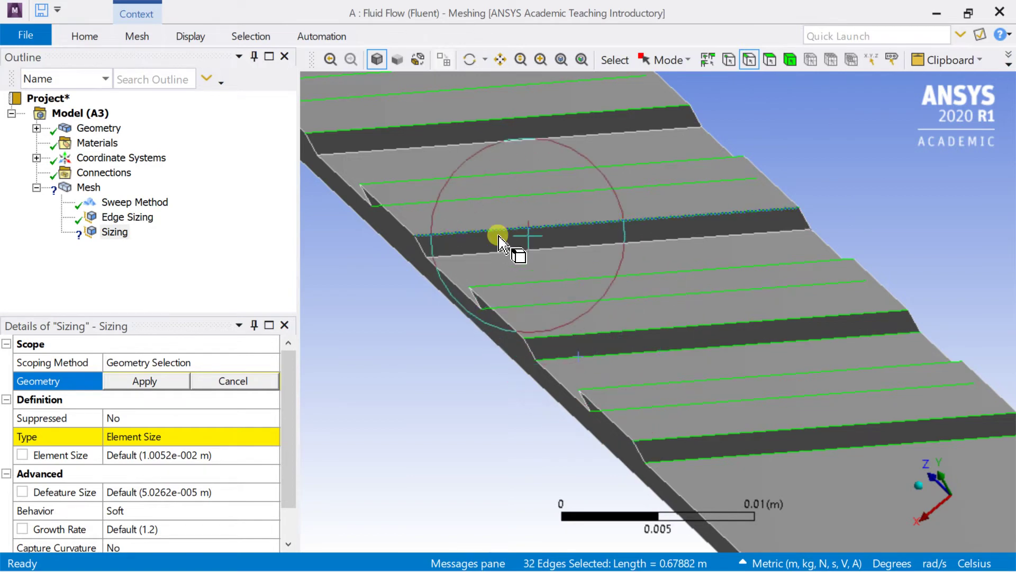
left_click(443, 151, "ctrl")
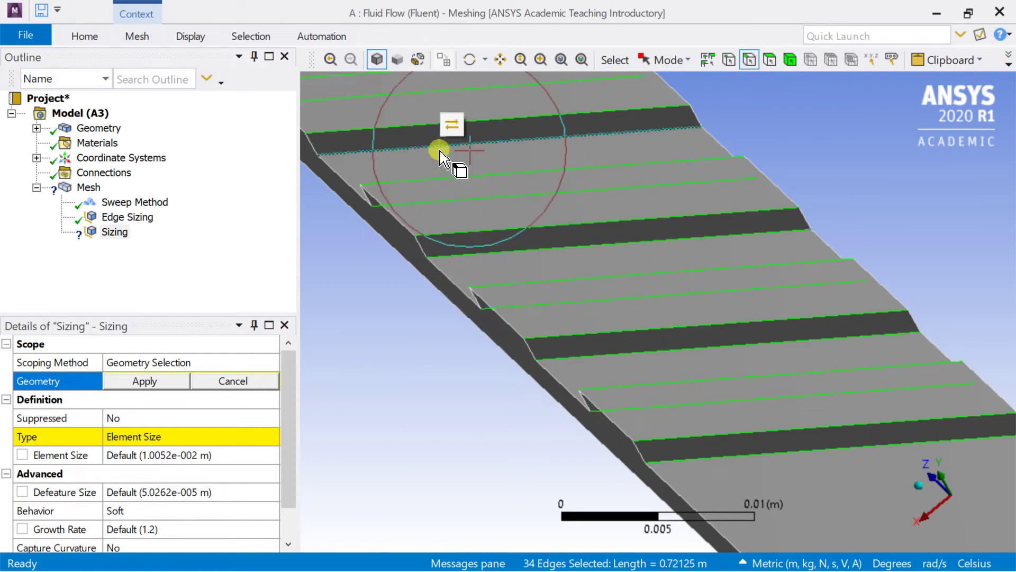
left_click(499, 60)
left_click_drag(529, 132, 754, 70)
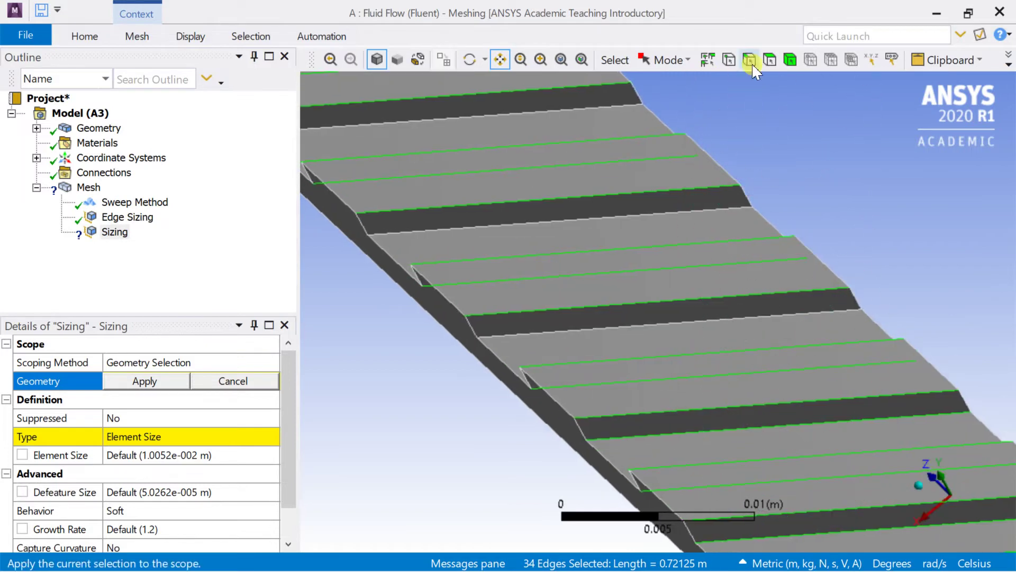
left_click(751, 59)
left_click(590, 317, "ctrl")
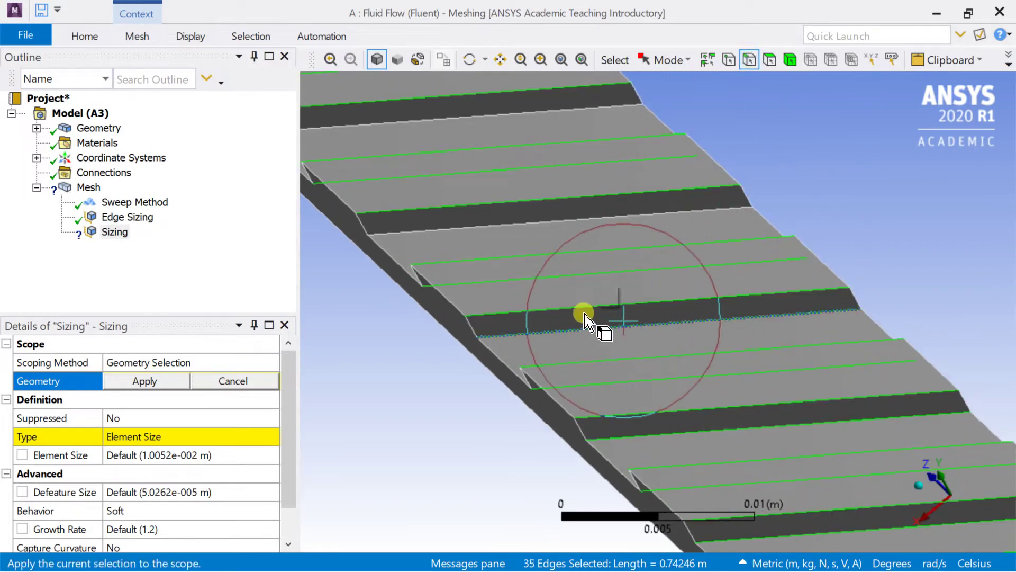
left_click(534, 227, "ctrl")
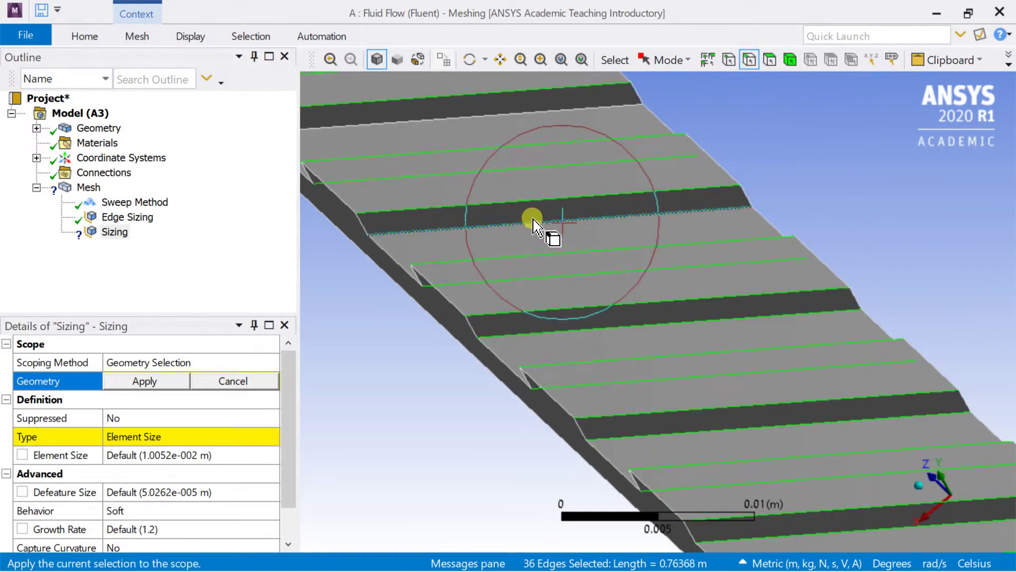
left_click(500, 60)
left_click_drag(532, 189, 801, 513)
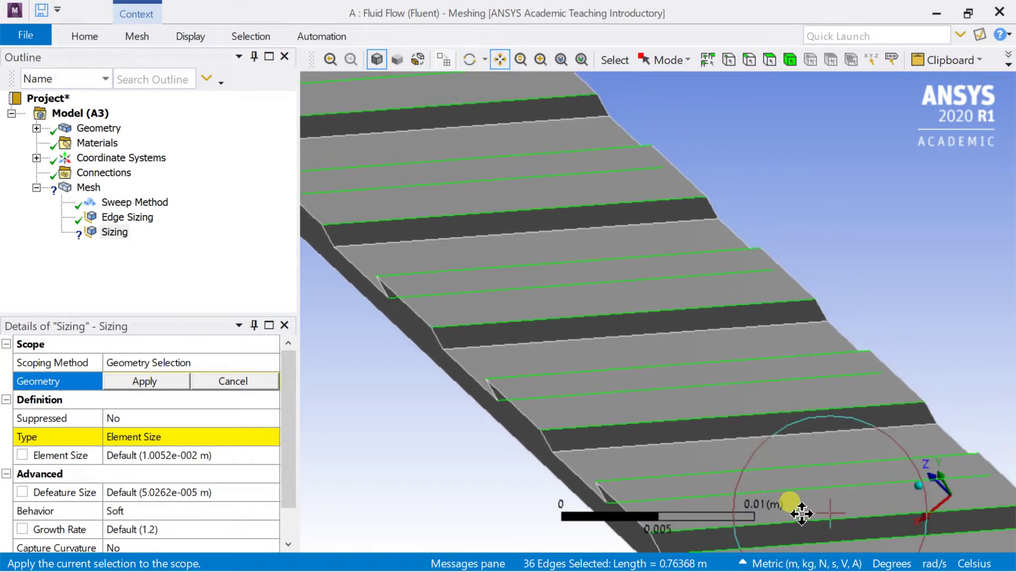
left_click(749, 59)
left_click(625, 391, "ctrl")
left_click(553, 230, "ctrl")
left_click(522, 176, "ctrl")
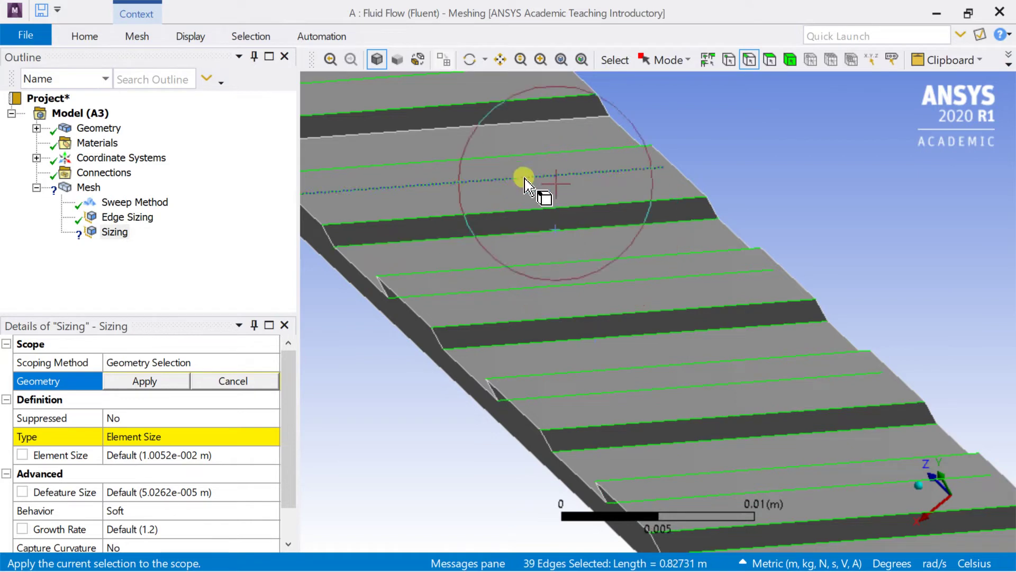
left_click(503, 131, "ctrl")
scroll(510, 136, "down", 5)
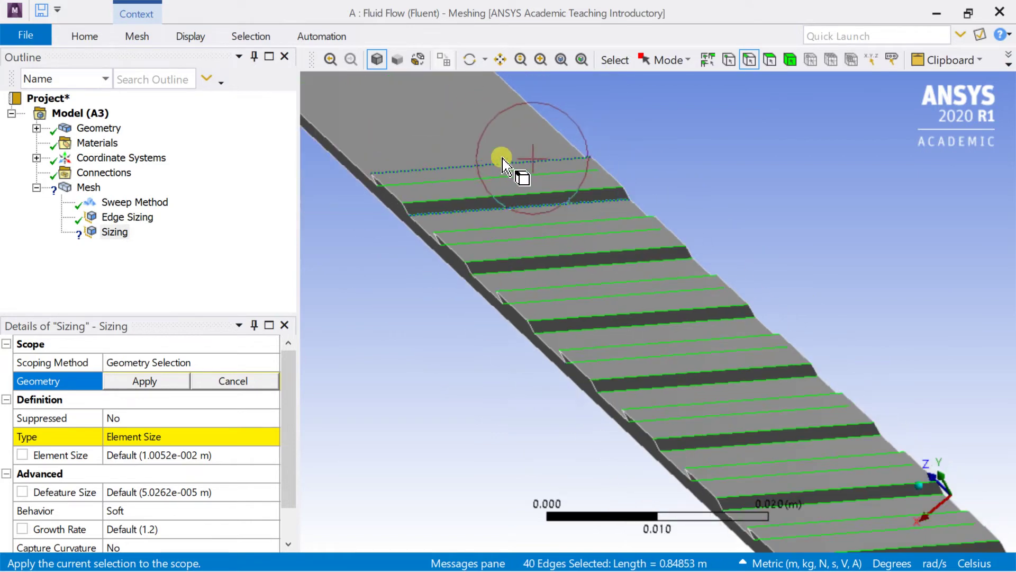
left_click(468, 59)
left_click_drag(549, 323, 800, 370)
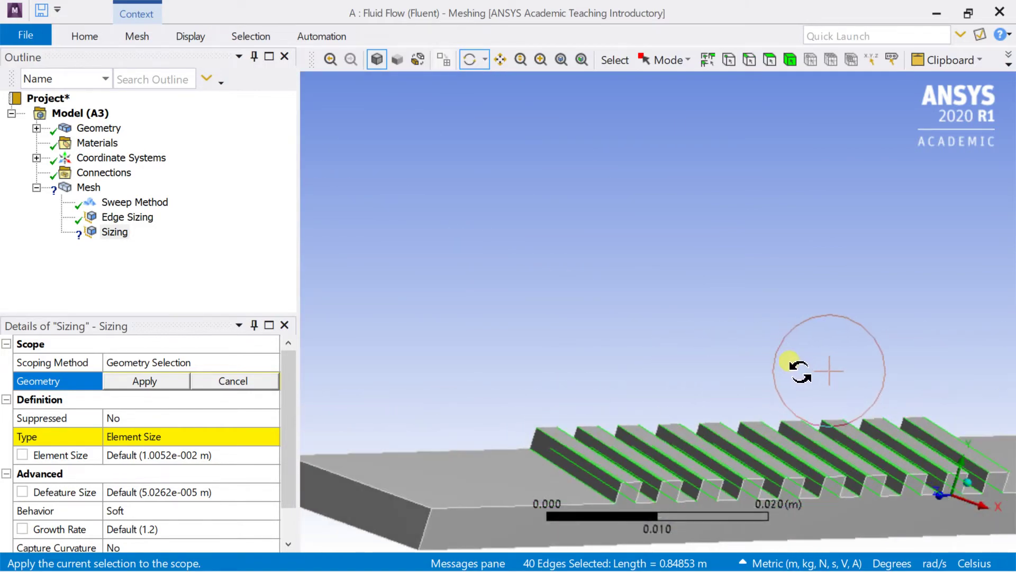
left_click(169, 382)
Step: Set the second edge sizing's type to Number of Divisions with 44 divisions and its behavior to Hard
left_click(221, 437)
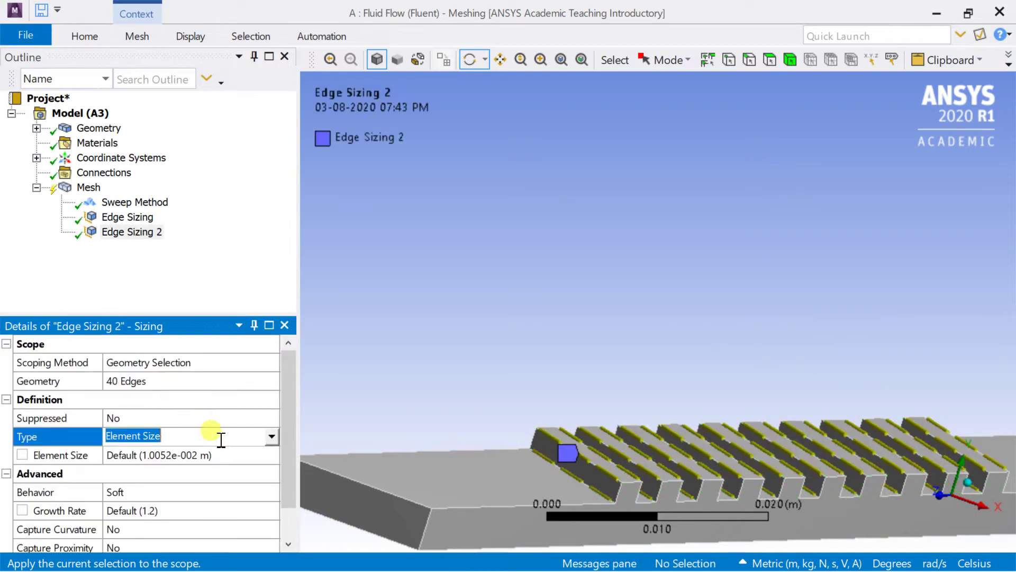
left_click(271, 437)
left_click(229, 466)
left_click(198, 455)
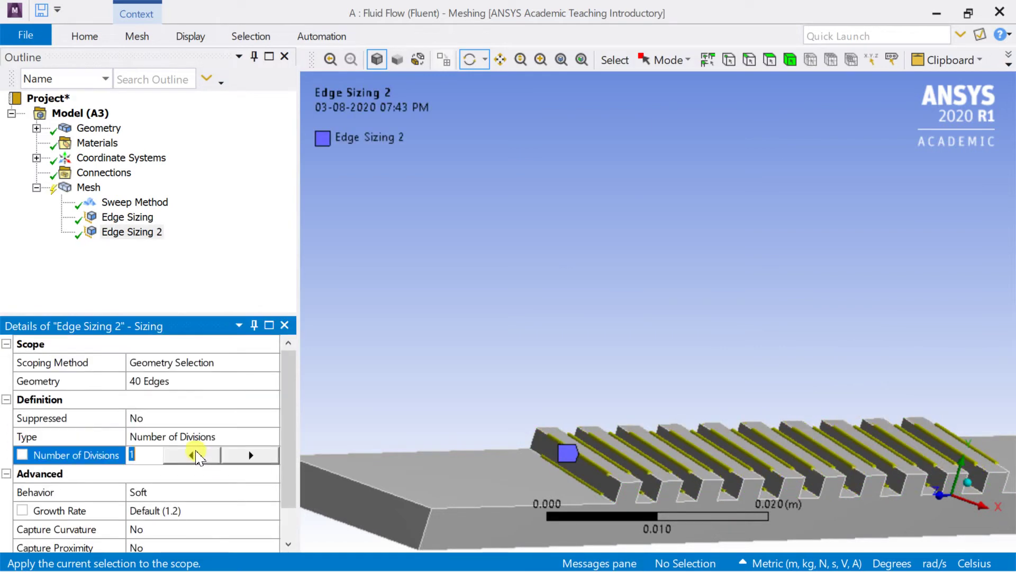
type("44")
key("Return")
left_click(234, 491)
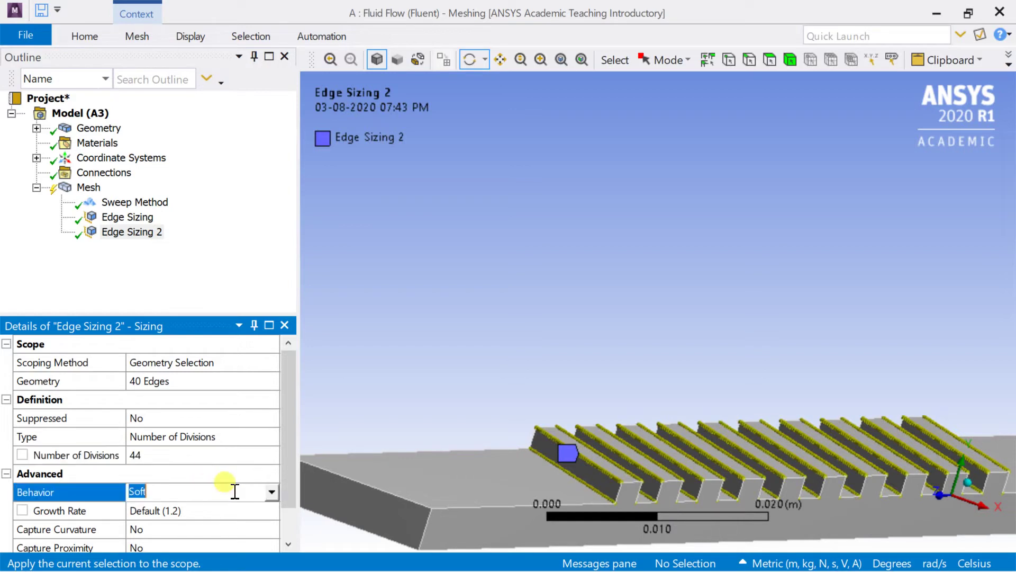
left_click(271, 493)
left_click(247, 522)
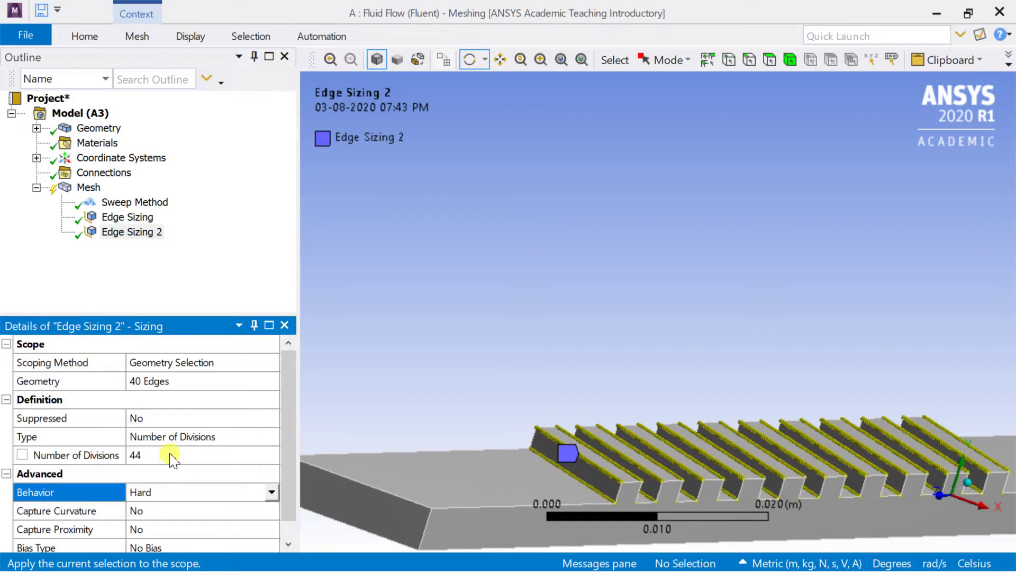
Step: Generate the mesh with the sweep method and both edge sizings, and inspect it around the ribs and underside
left_click(89, 188)
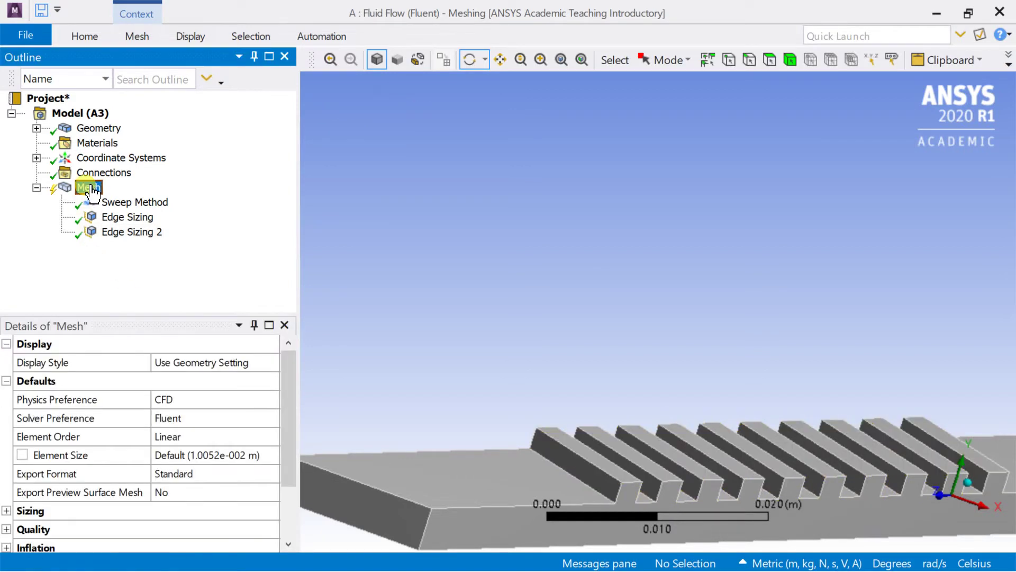
right_click(91, 190)
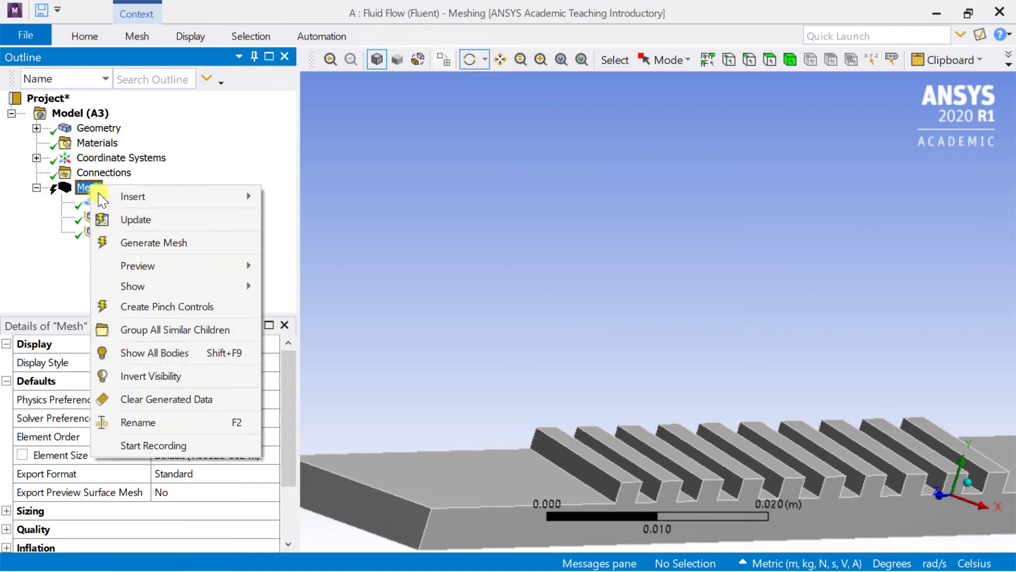
left_click(132, 244)
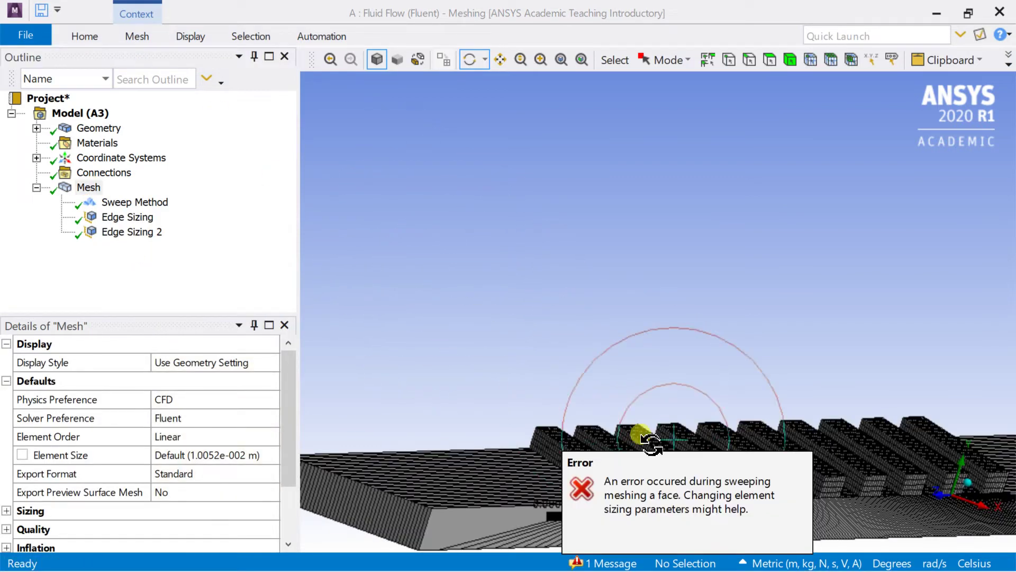
left_click_drag(529, 500, 737, 508)
left_click_drag(746, 503, 805, 408)
mouse_move(420, 344)
left_mouse_down()
mouse_move(404, 340)
mouse_move(454, 363)
mouse_move(413, 341)
left_mouse_up()
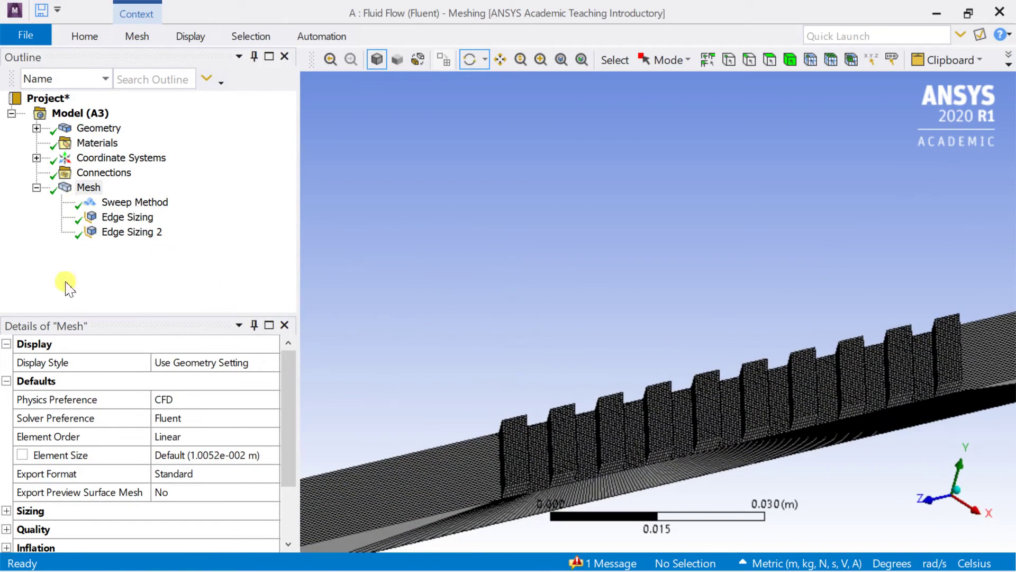
Step: Turn on adaptive sizing in the global mesh settings and set the resolution to 7
scroll(45, 415, "down", 2)
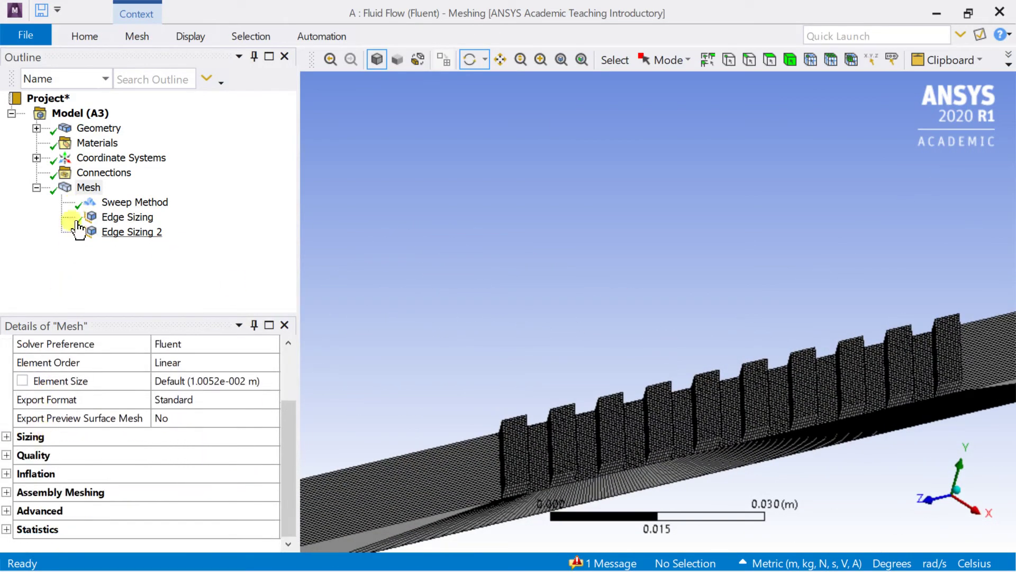
left_click(88, 188)
left_click(6, 436)
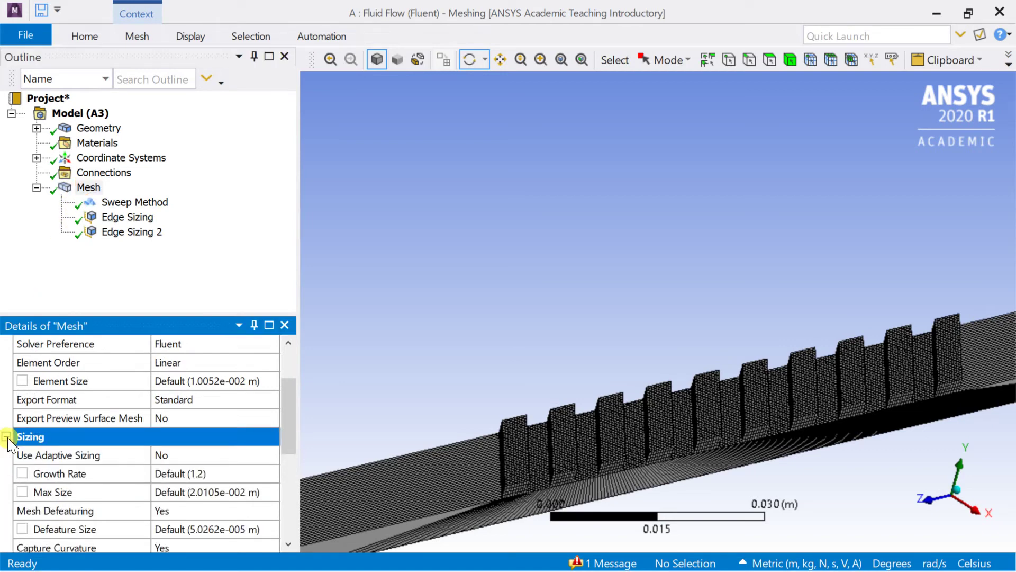
left_click(251, 454)
left_click(273, 456)
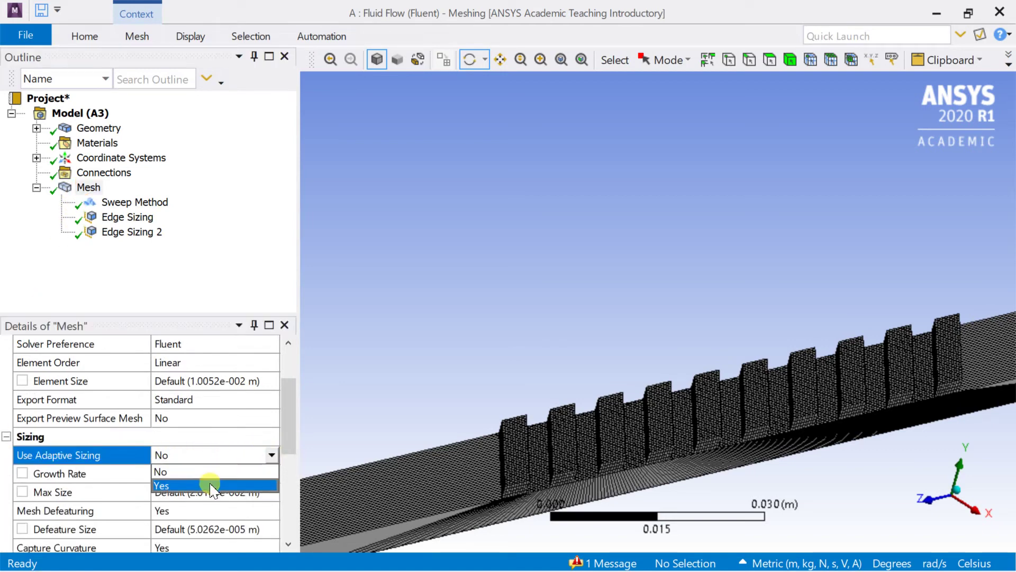
left_click(205, 483)
scroll(205, 471, "down", 2)
left_click(203, 442)
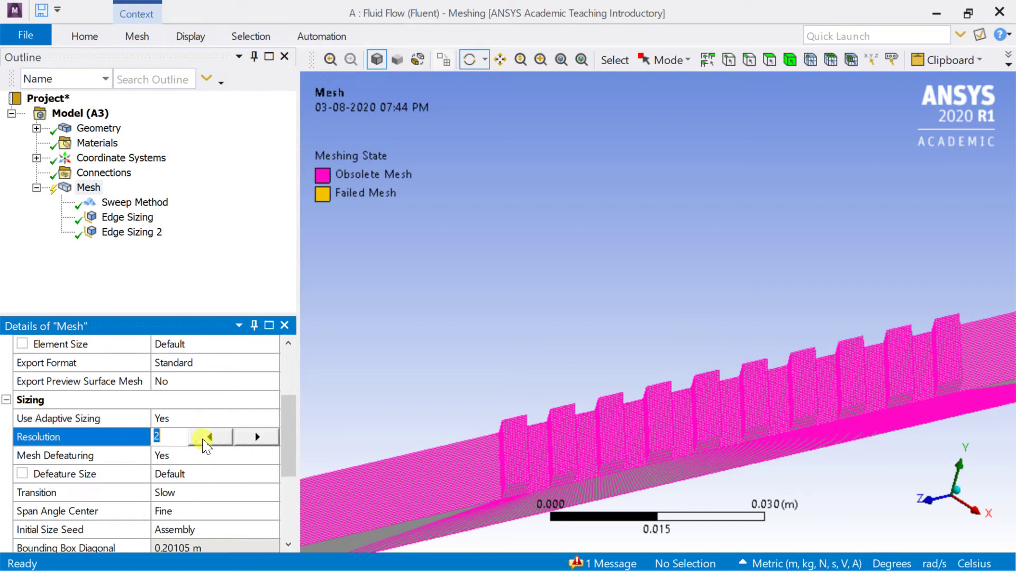
type("7")
key("Return")
scroll(203, 445, "up", 2)
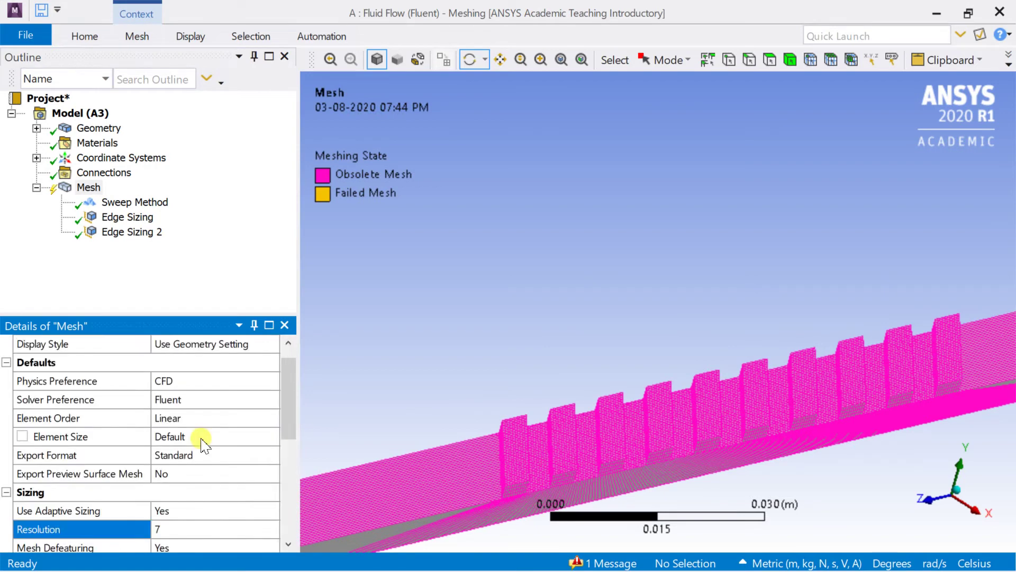
Step: Regenerate the mesh with the adaptive sizing settings and inspect it on the bar's ribs and side
scroll(211, 447, "down", 2)
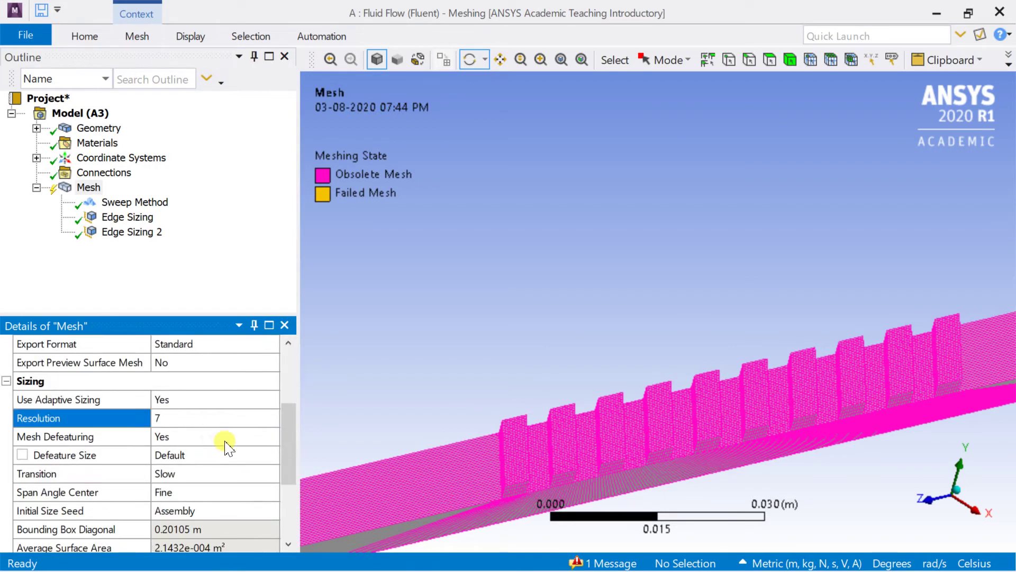
scroll(222, 439, "down", 1)
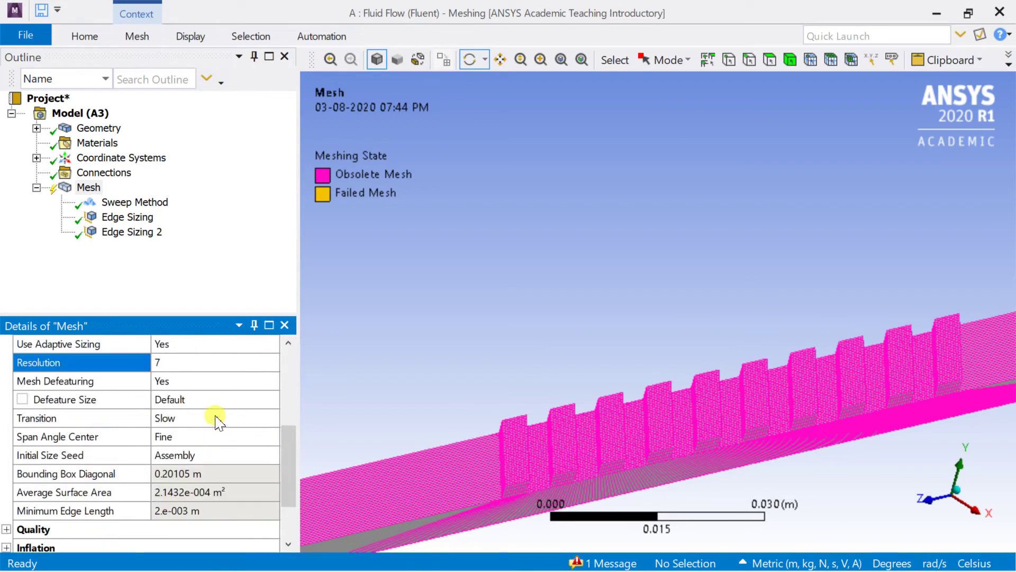
right_click(73, 192)
left_click(110, 246)
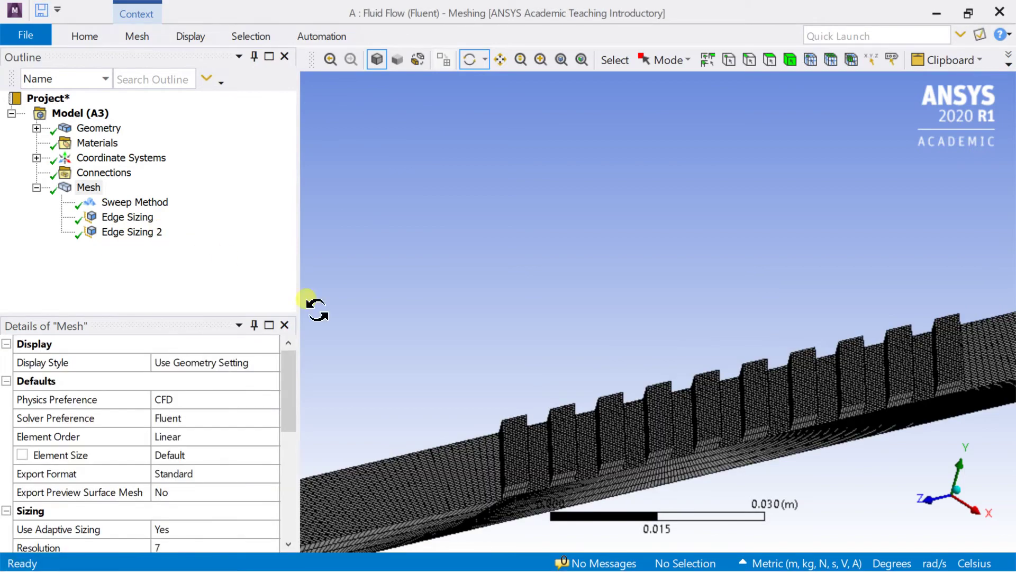
left_click_drag(526, 453, 545, 421)
left_click_drag(557, 388, 773, 424)
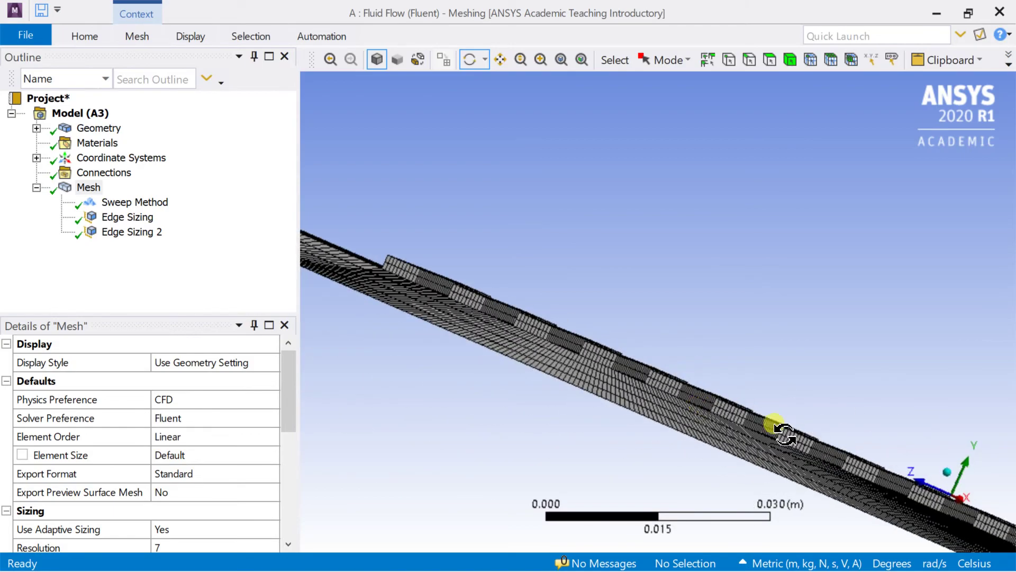
left_click(963, 483)
left_click_drag(612, 386, 643, 364)
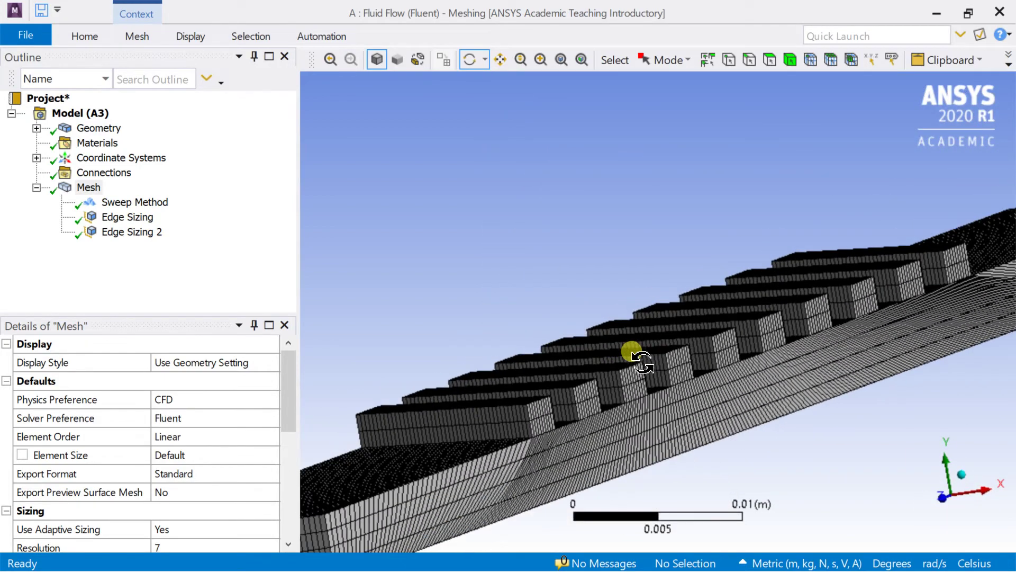
Step: Bring the hidden fluid block back into view and inspect the mesh of both bodies together
right_click(524, 321)
left_click(578, 59)
scroll(597, 264, "up", 5)
left_click_drag(596, 265, 657, 341)
left_click_drag(560, 356, 883, 482)
scroll(631, 397, "up", 3)
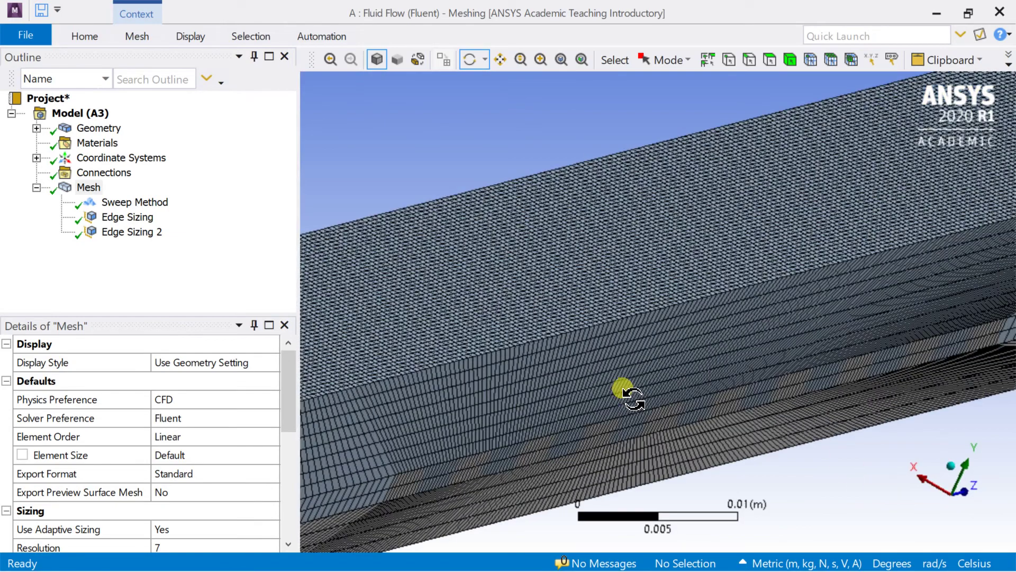
mouse_move(940, 471)
left_mouse_down()
mouse_move(937, 534)
mouse_move(945, 465)
mouse_move(924, 454)
mouse_move(920, 468)
left_mouse_up()
key("F7")
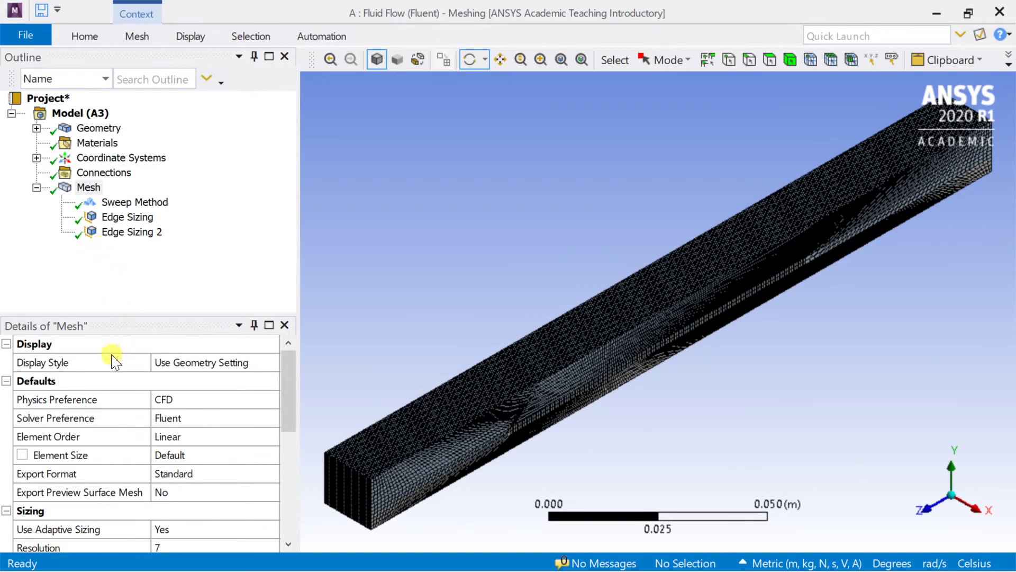
Step: Set the smoothing in the global mesh quality settings to High
scroll(127, 455, "down", 5)
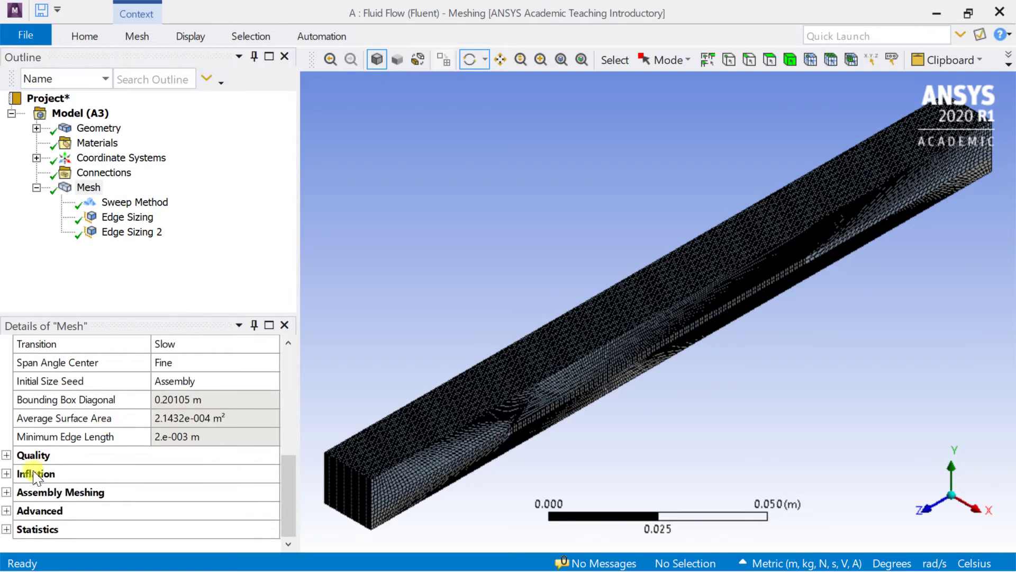
left_click(7, 455)
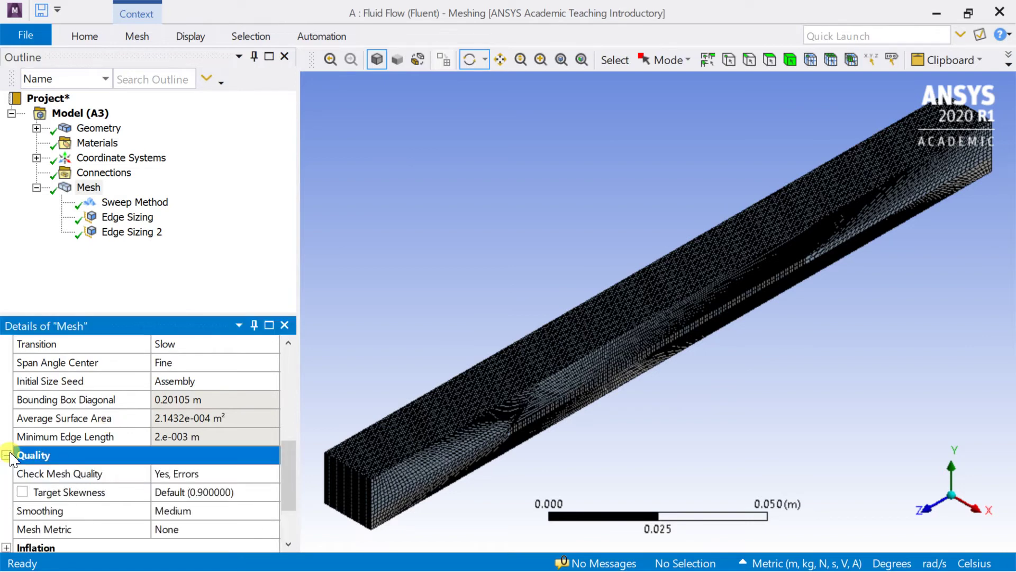
scroll(33, 455, "down", 2)
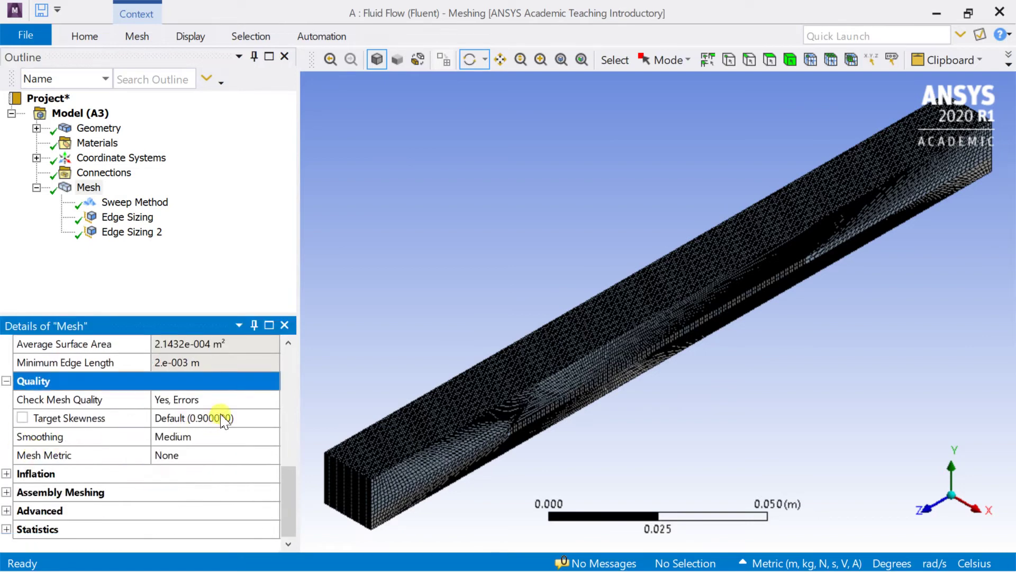
scroll(249, 405, "up", 4)
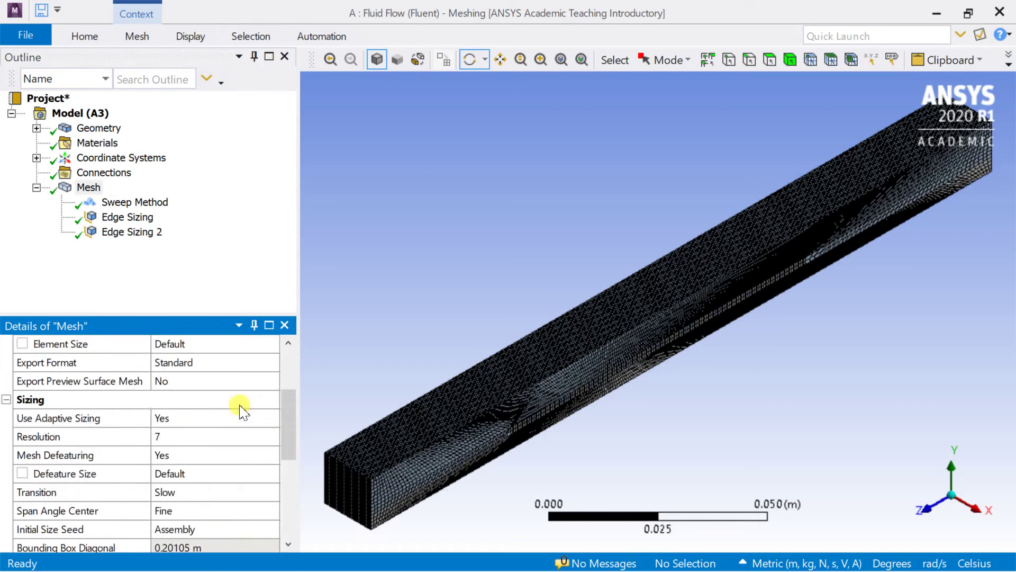
scroll(239, 411, "down", 4)
left_click(222, 437)
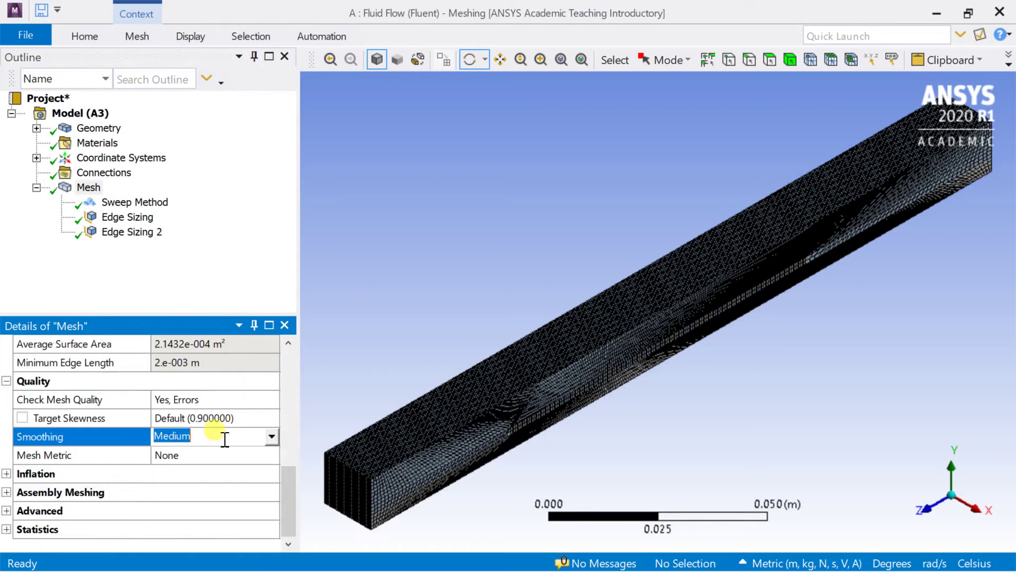
left_click(272, 437)
left_click(225, 478)
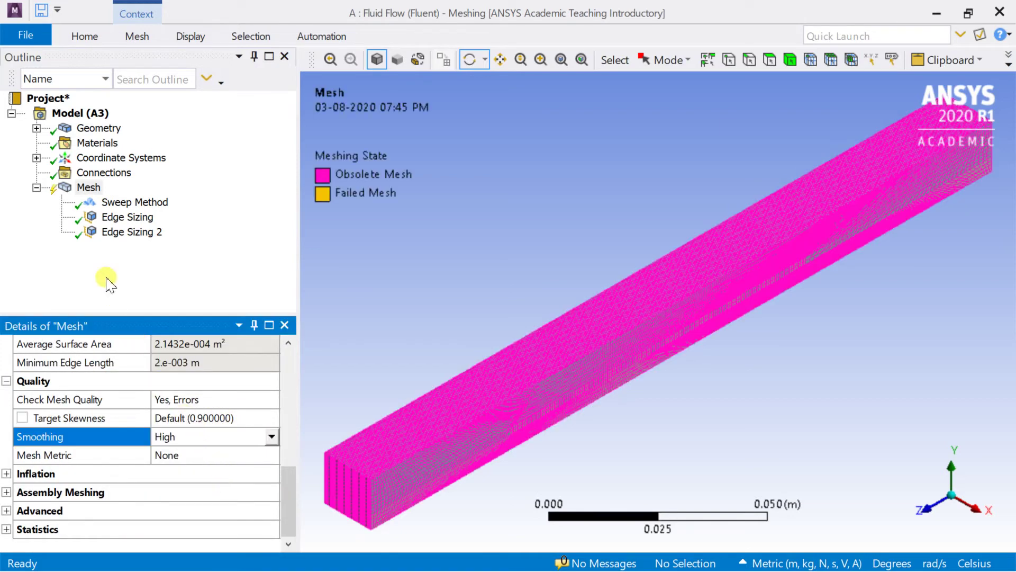
Step: Regenerate the mesh with high smoothing and inspect the sides of both bodies around the ribbed section
right_click(85, 187)
left_click(115, 243)
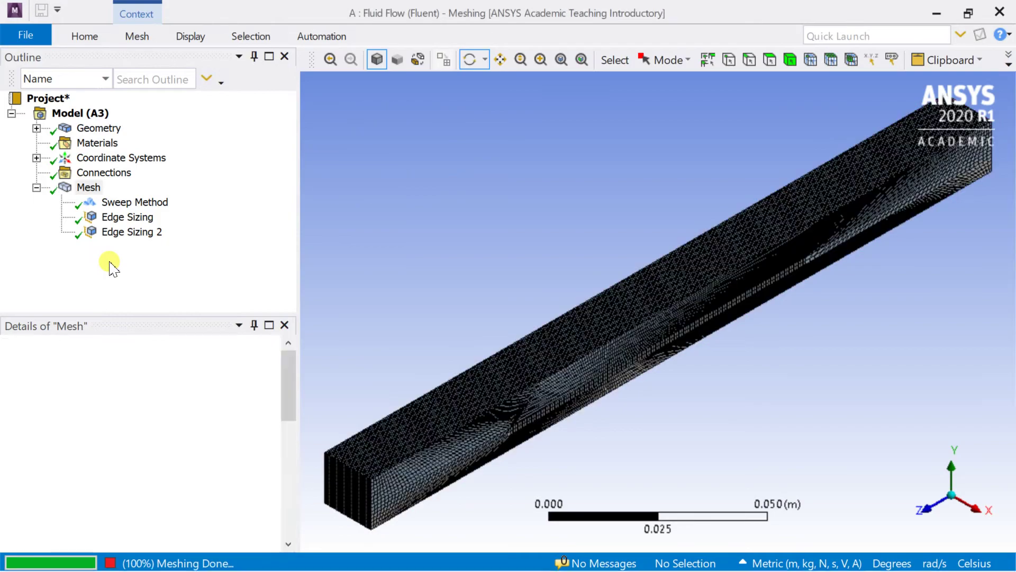
scroll(771, 328, "up", 3)
left_click_drag(771, 331, 731, 301)
scroll(441, 389, "up", 2)
scroll(445, 386, "up", 4)
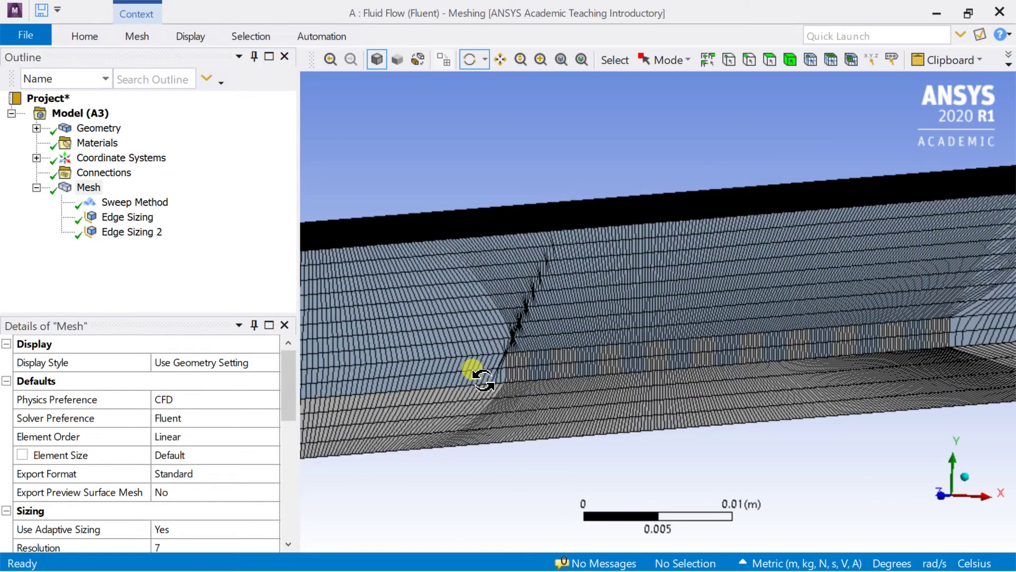
scroll(471, 370, "up", 3)
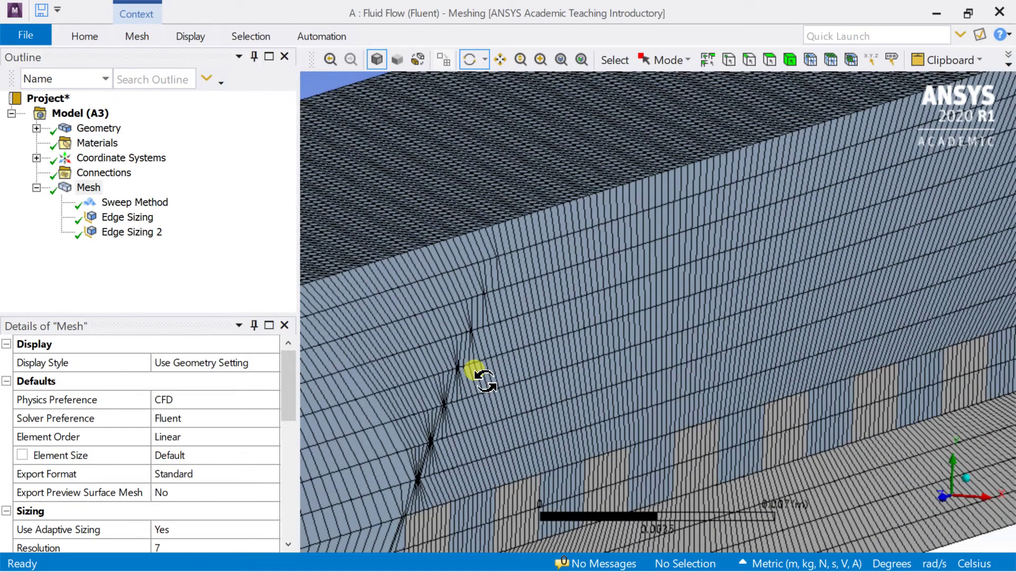
scroll(473, 371, "down", 4)
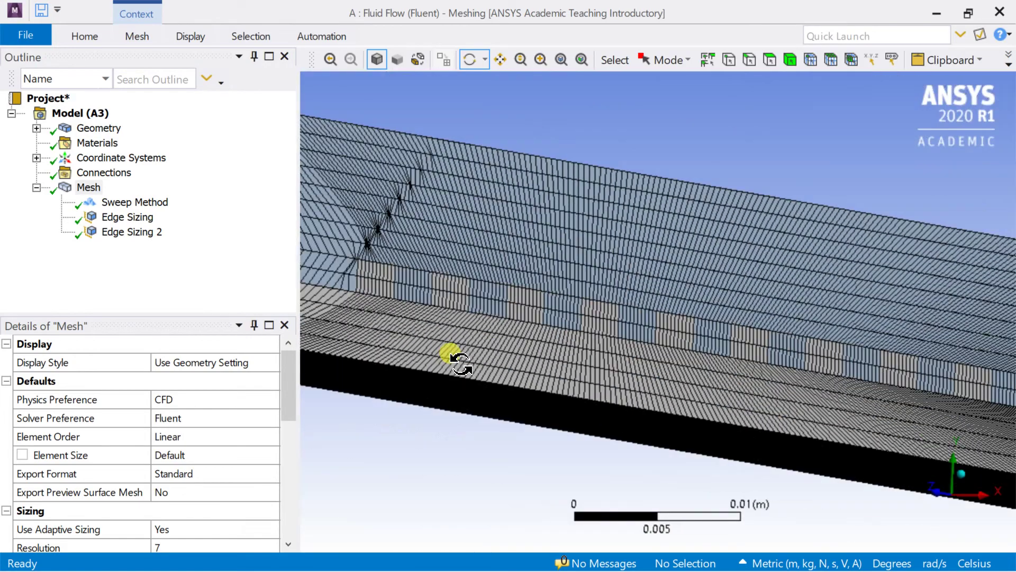
left_click_drag(450, 357, 763, 181)
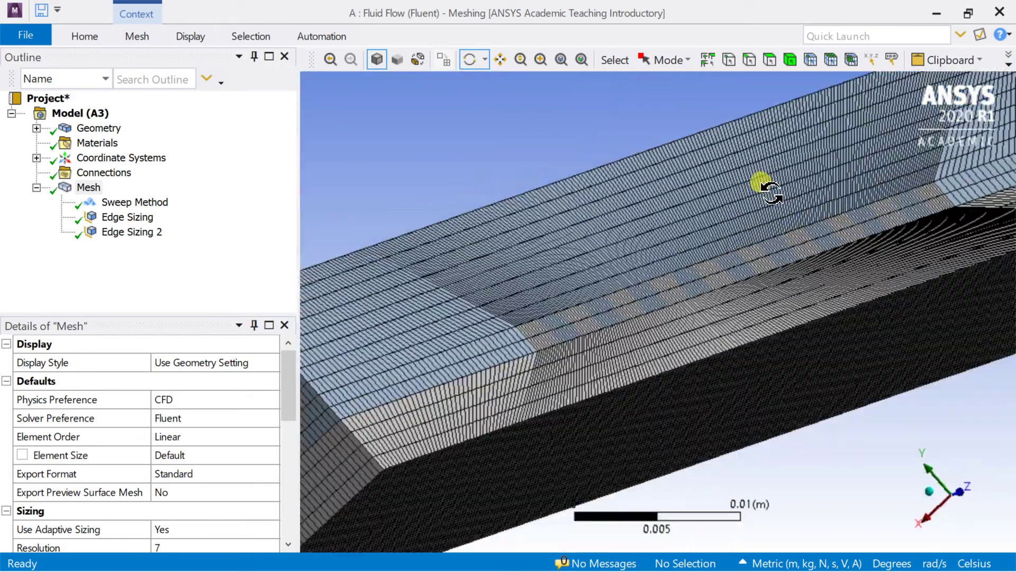
left_click(932, 489)
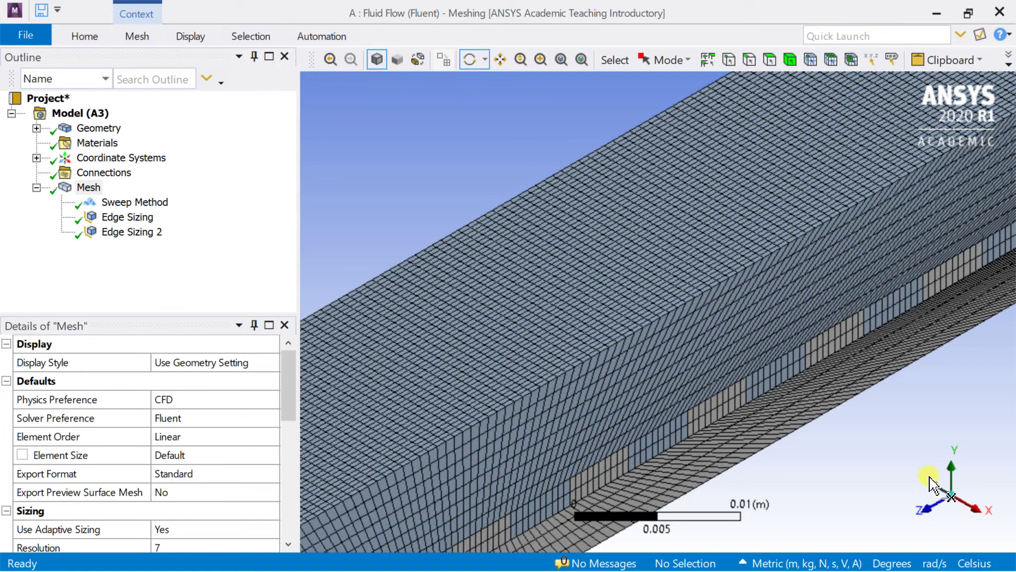
left_click(971, 505)
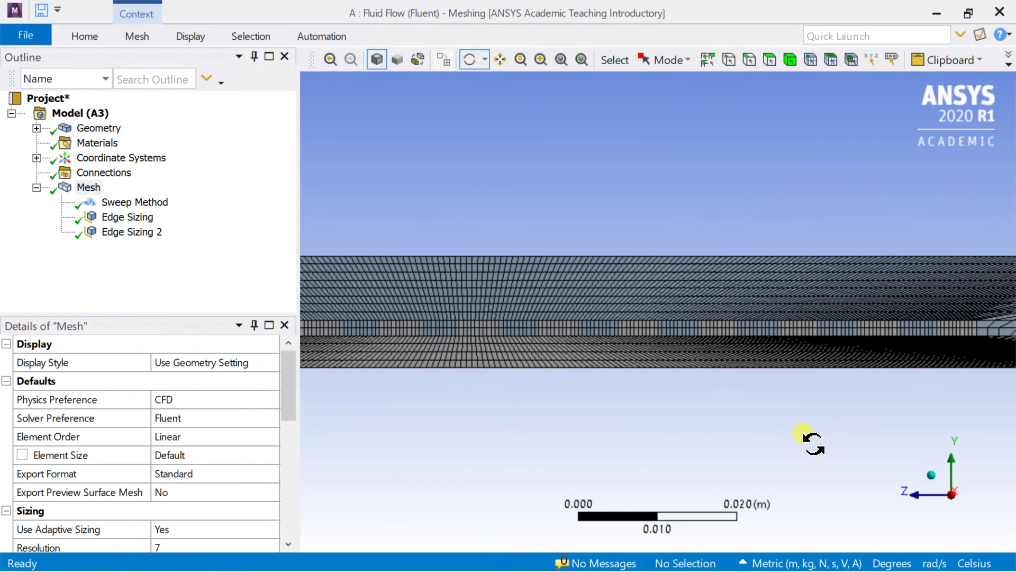
left_click(915, 463)
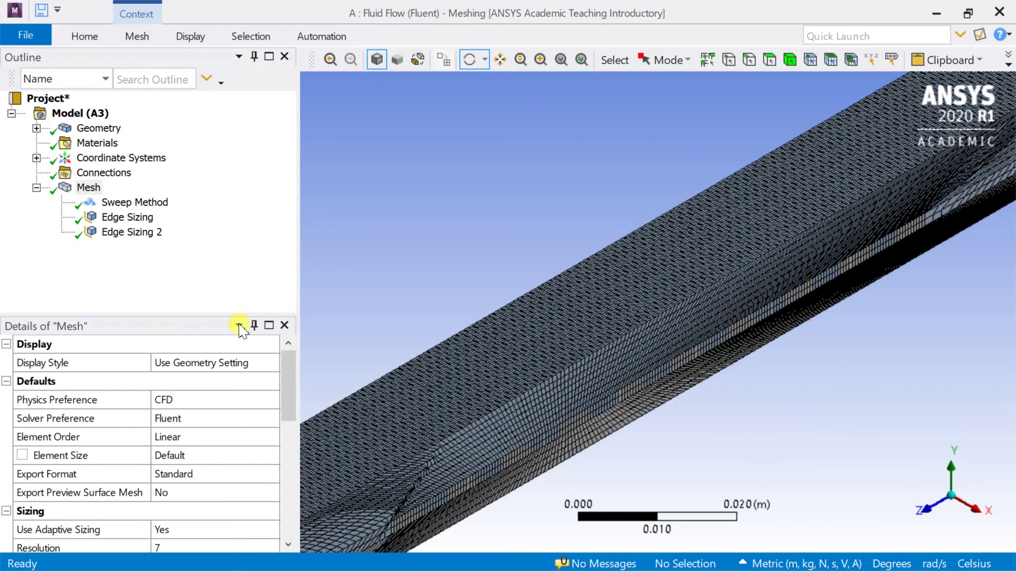
Step: Create a named selection "inlet" from the fluid block's end face on the negative Z side
left_click_drag(555, 152, 344, 215)
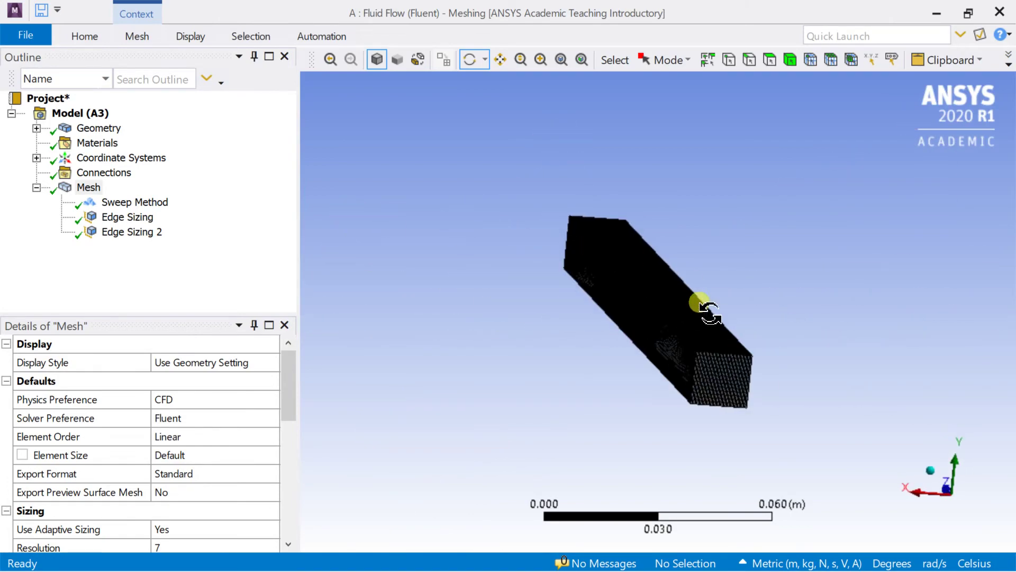
scroll(717, 336, "up", 5)
left_click_drag(716, 334, 705, 312)
scroll(747, 297, "up", 6)
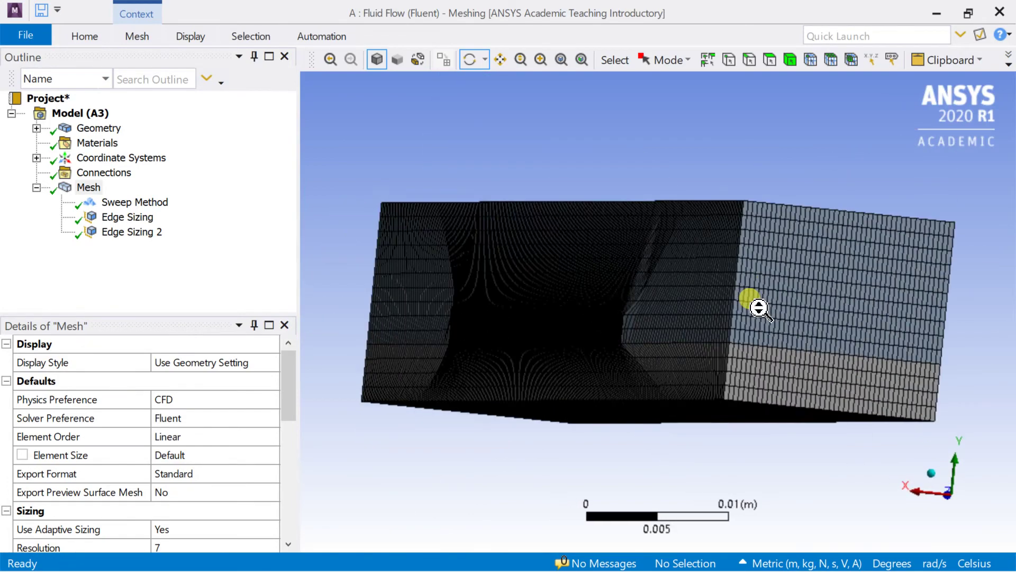
left_click(769, 58)
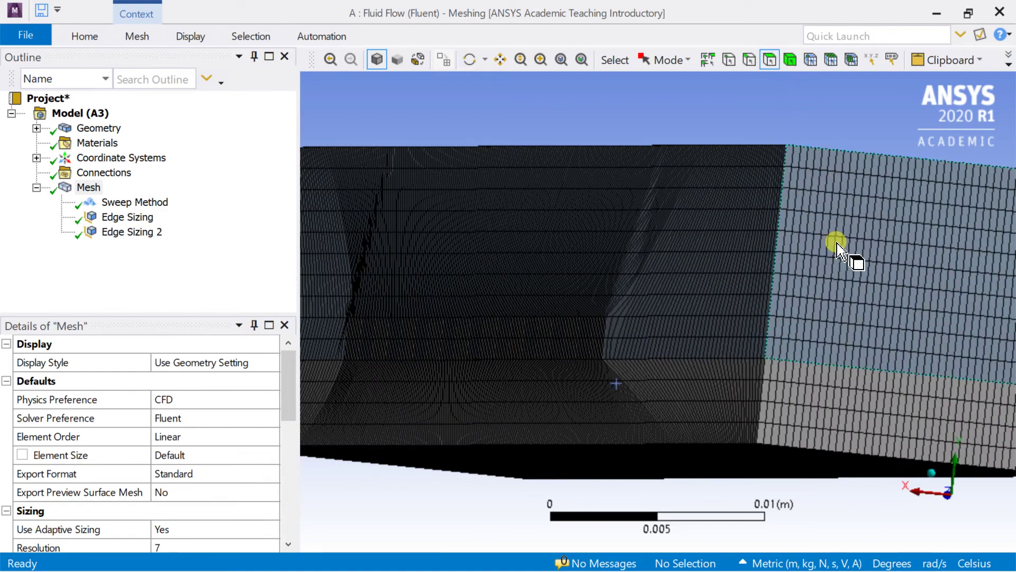
left_click(835, 243)
right_click(835, 243)
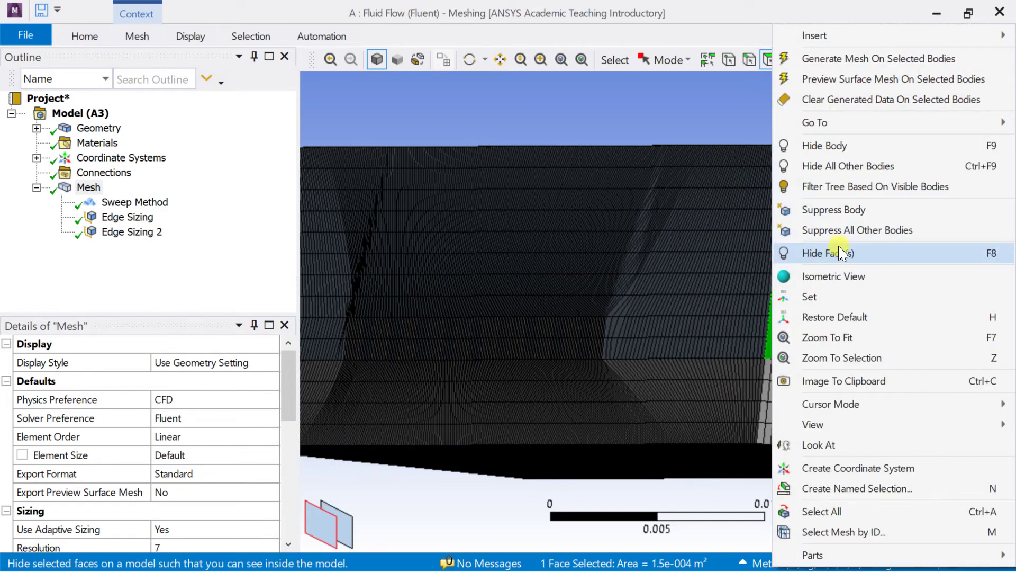
left_click(833, 489)
type("inlet")
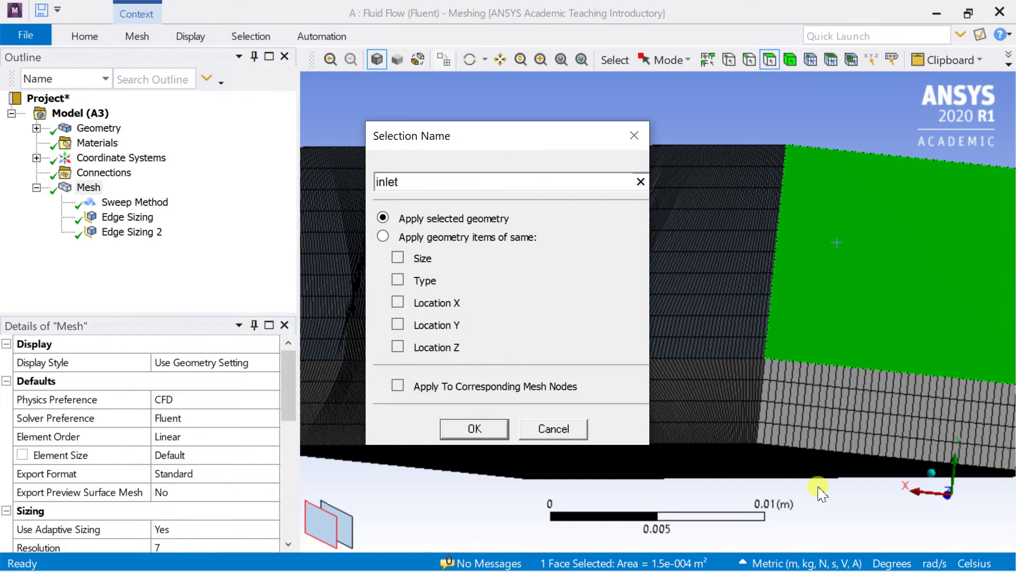
key("Return")
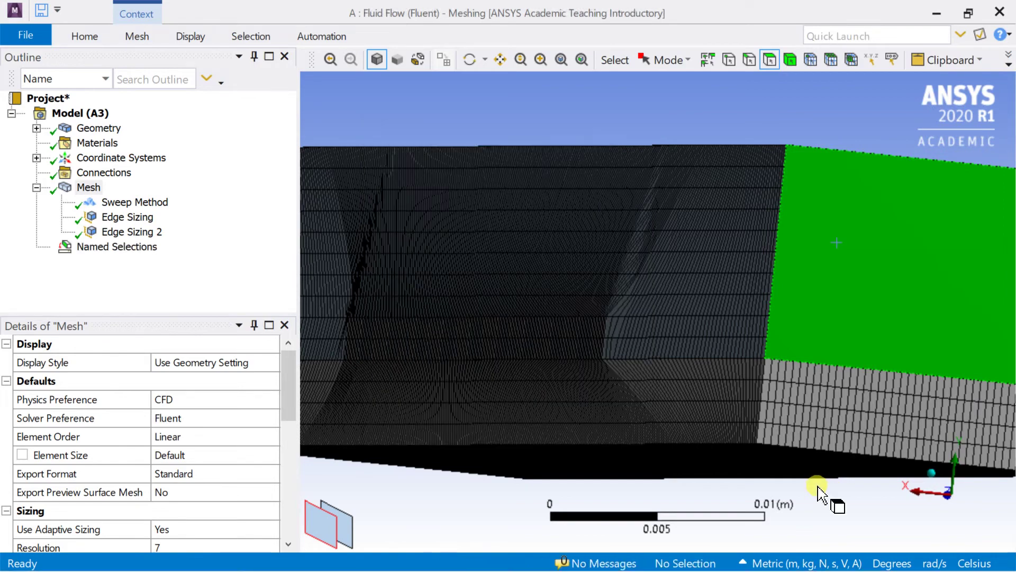
Step: Create a named selection "outlet" from the fluid block's opposite end face on the positive Z side
key("F7")
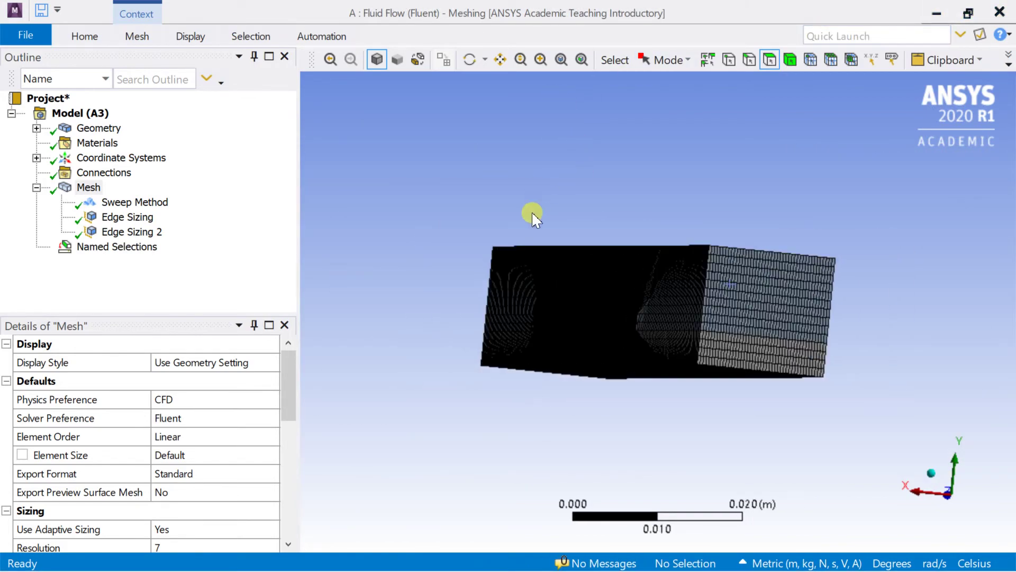
left_click(471, 59)
left_click_drag(465, 173, 817, 168)
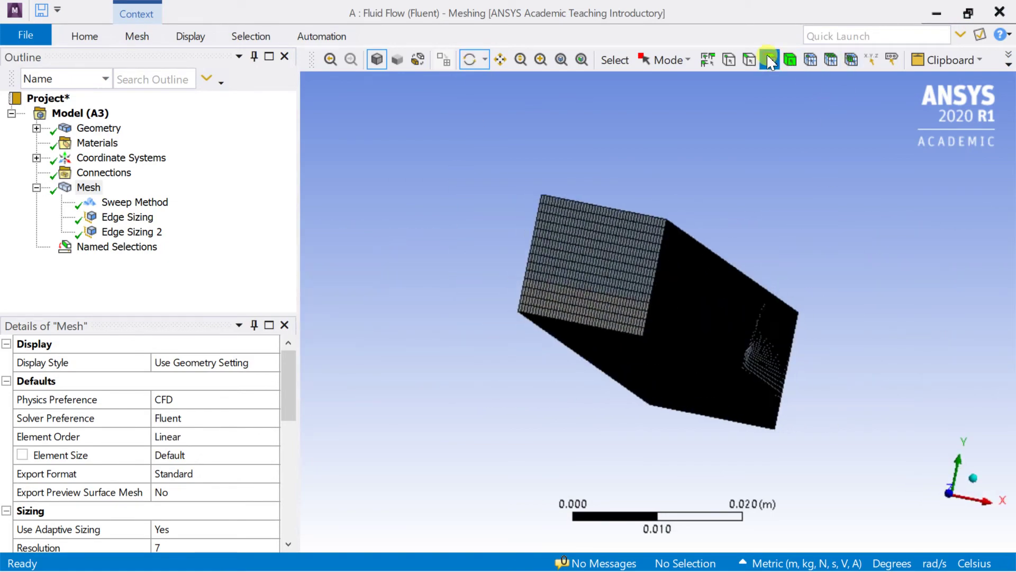
left_click(593, 269)
right_click(593, 270)
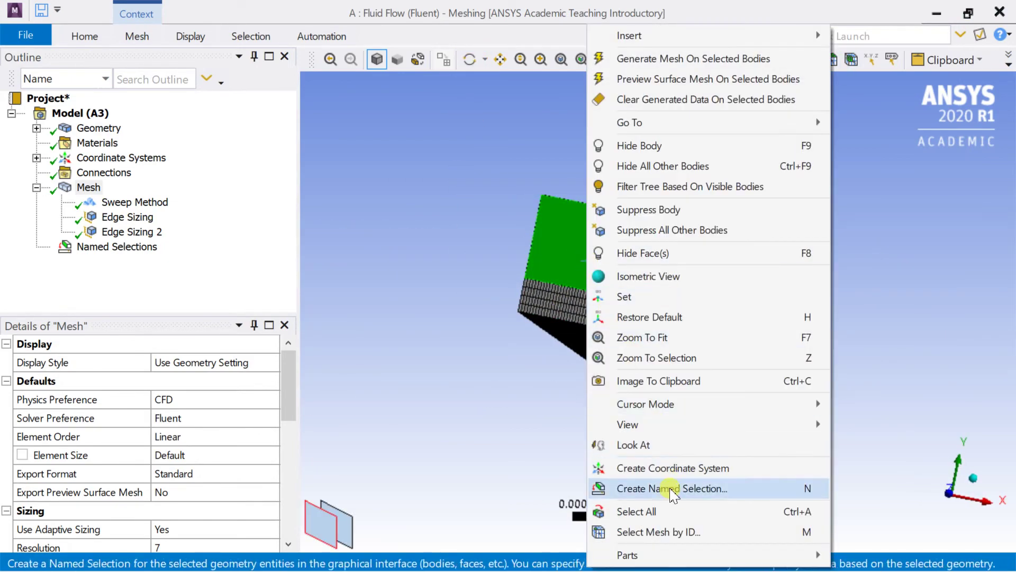
left_click(673, 490)
type("outlet")
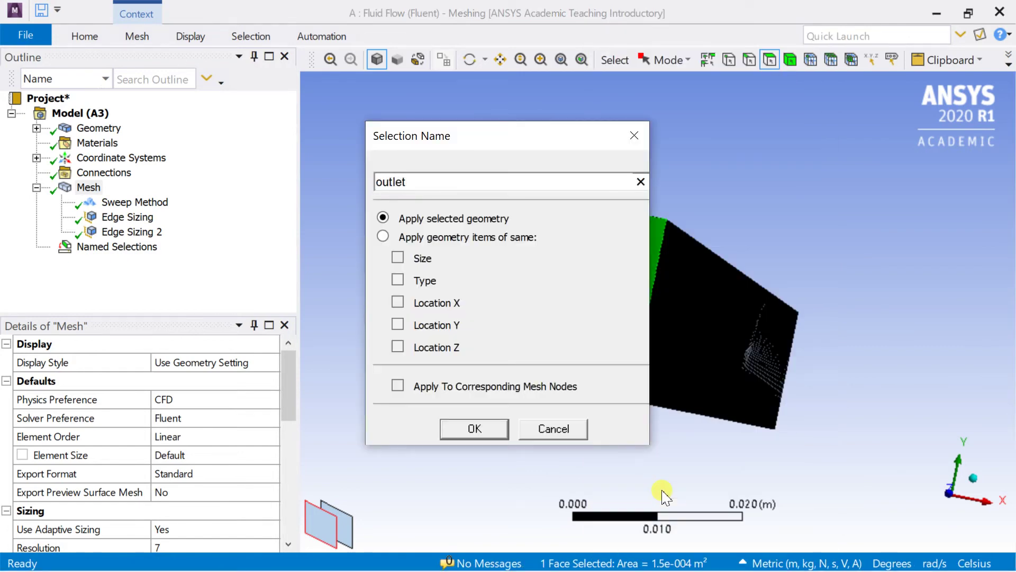
key("Return")
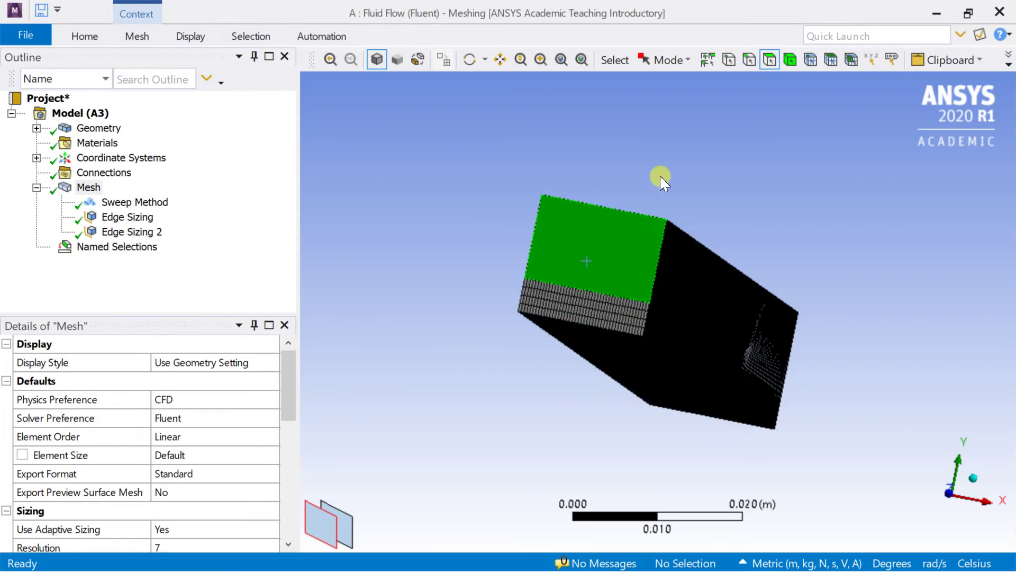
Step: Create a named selection "heater wall" from the underside face of the ribbed bar
left_click(466, 60)
left_click_drag(529, 127, 468, 92)
left_click(770, 60)
left_click(584, 360)
right_click(584, 360)
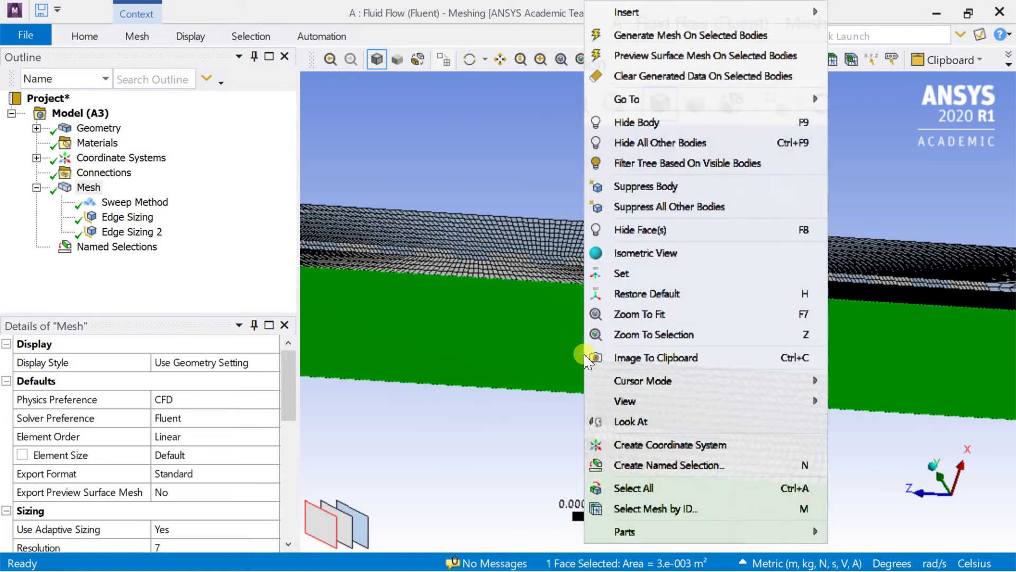
left_click(633, 468)
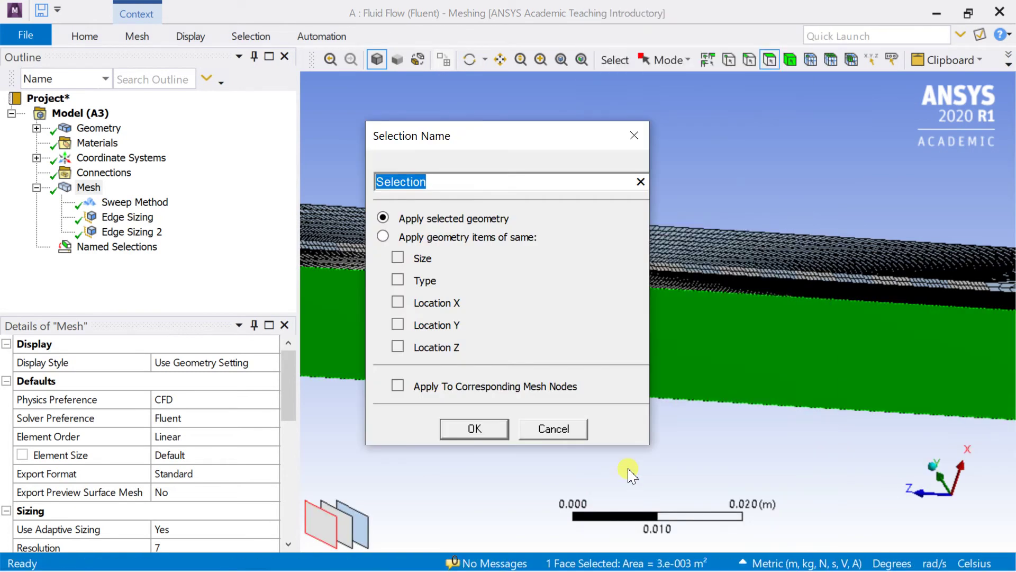
type("heater wall")
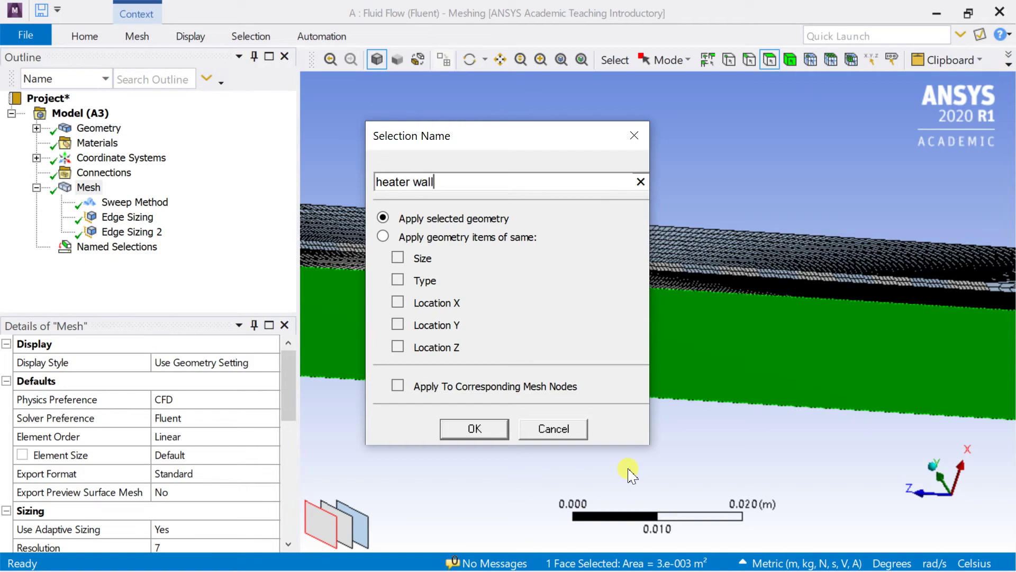
key("Return")
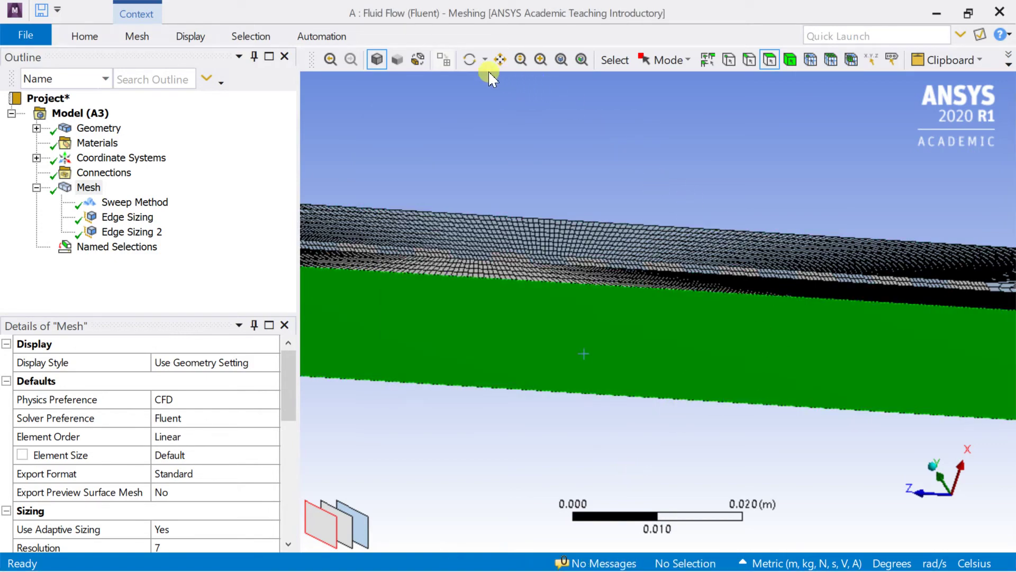
Step: Create a named selection "insulated wall" from the ribbed bar's two long side faces and its two end faces
left_click(467, 61)
left_click_drag(582, 212, 710, 199)
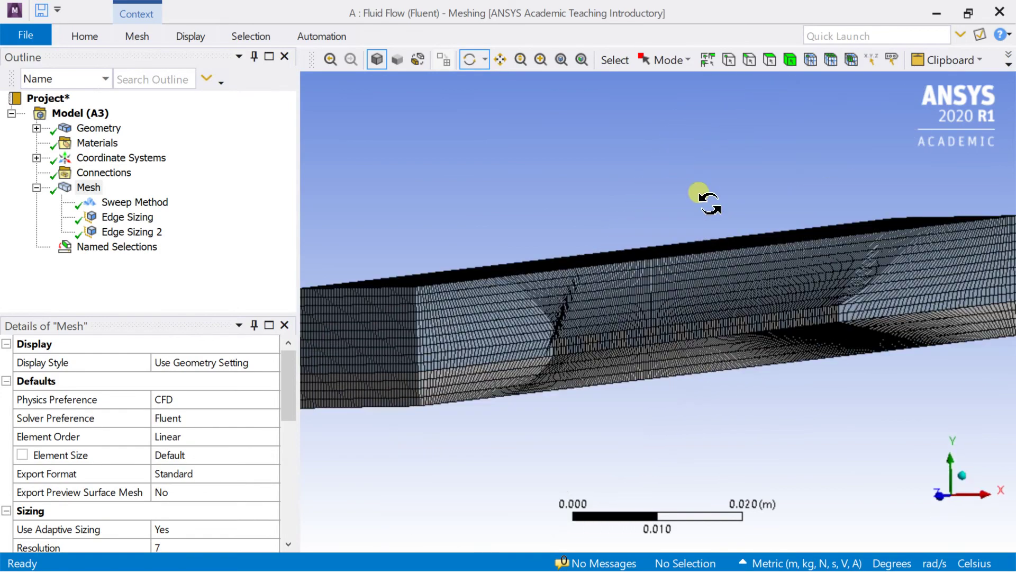
left_click(770, 59)
left_click(565, 375)
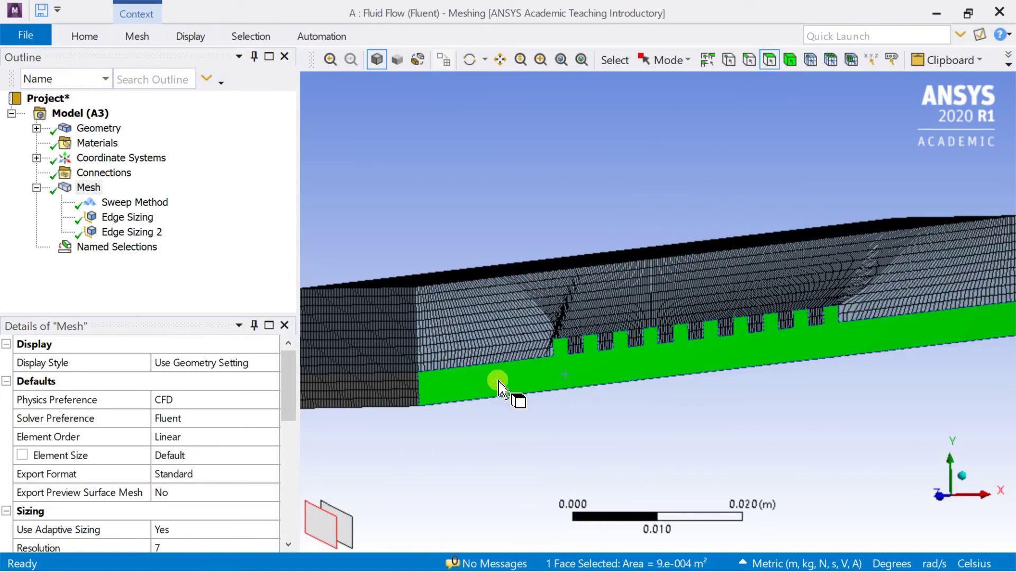
left_click(394, 392, "ctrl")
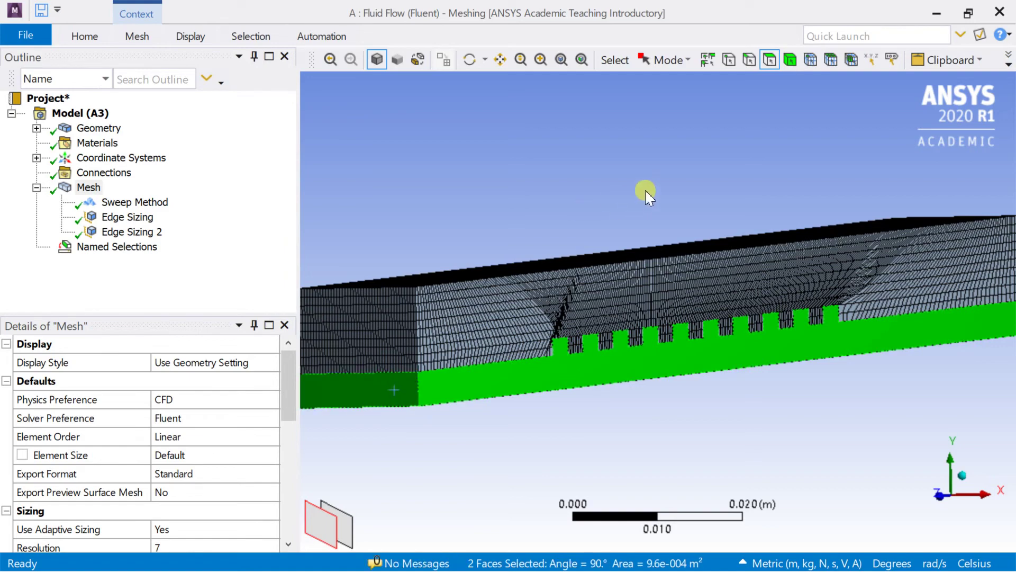
left_click(469, 59)
left_click_drag(459, 141, 641, 133)
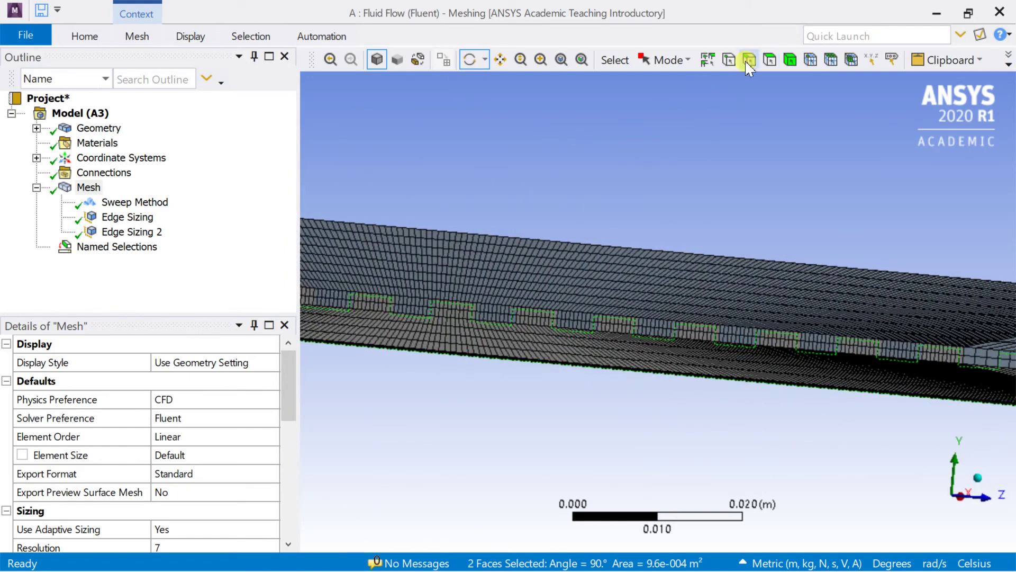
left_click(770, 59)
left_click(636, 359, "ctrl")
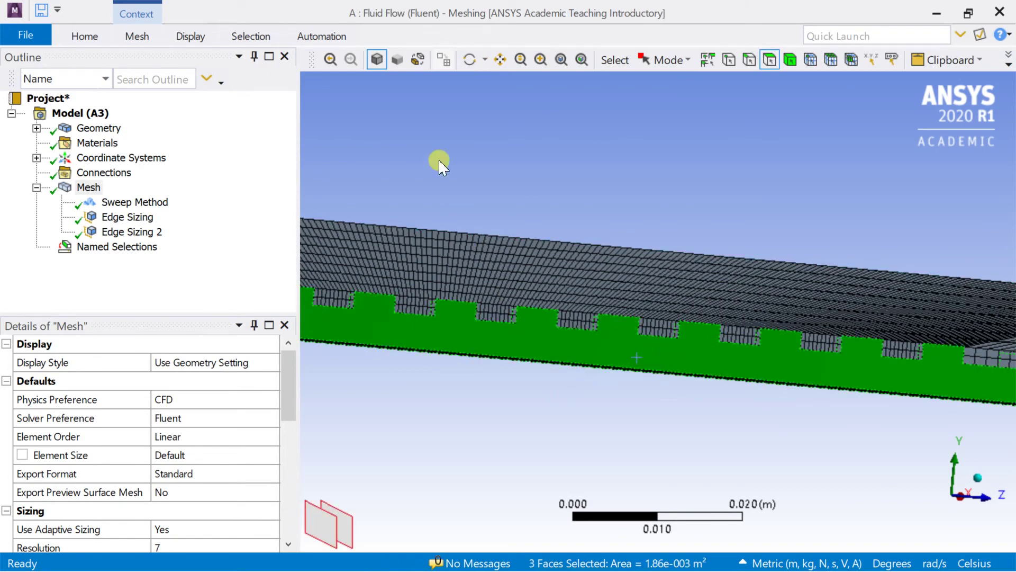
left_click(470, 59)
left_click_drag(479, 138, 656, 204)
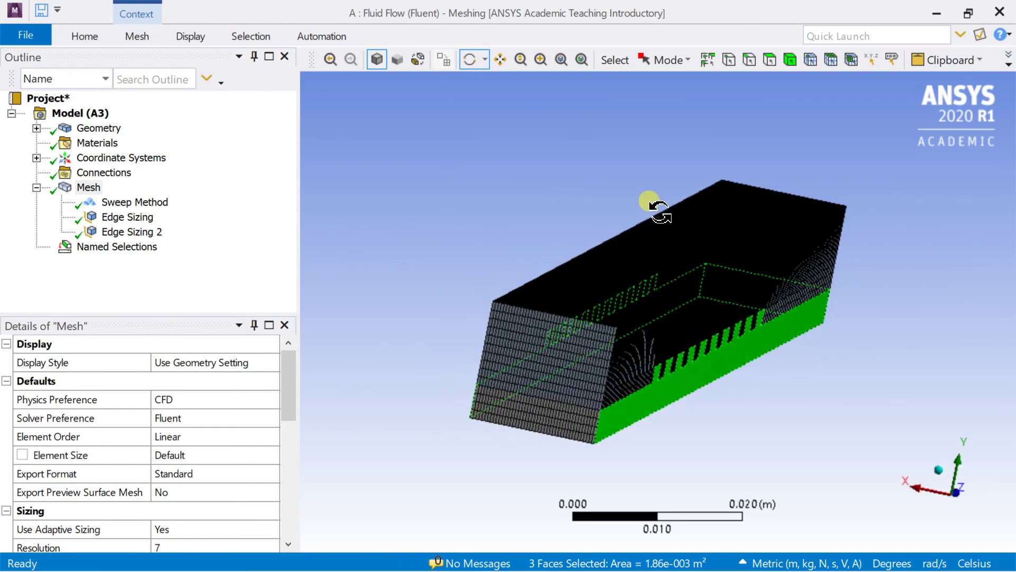
left_click(564, 408, "ctrl")
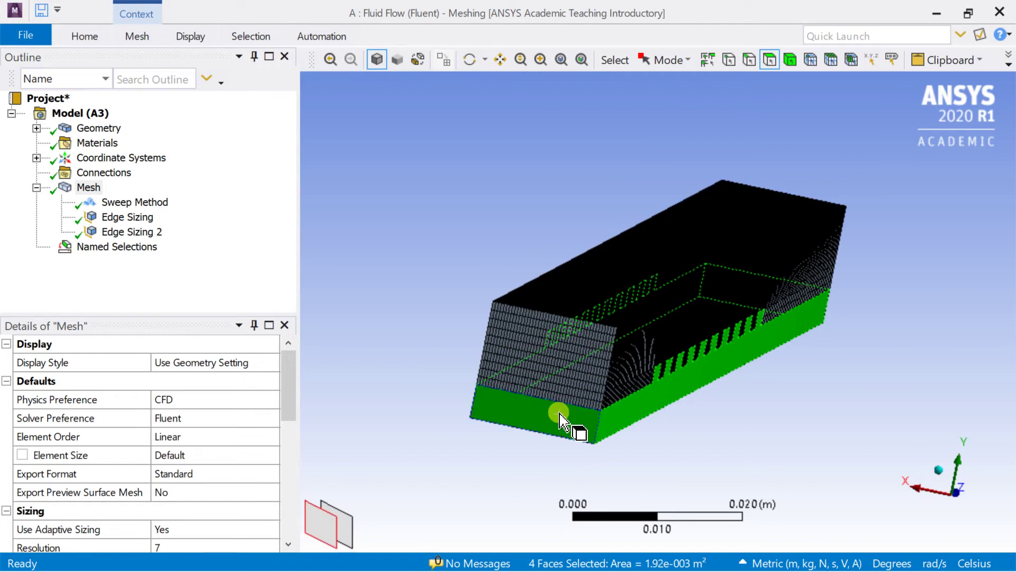
right_click(560, 412)
left_click(587, 465)
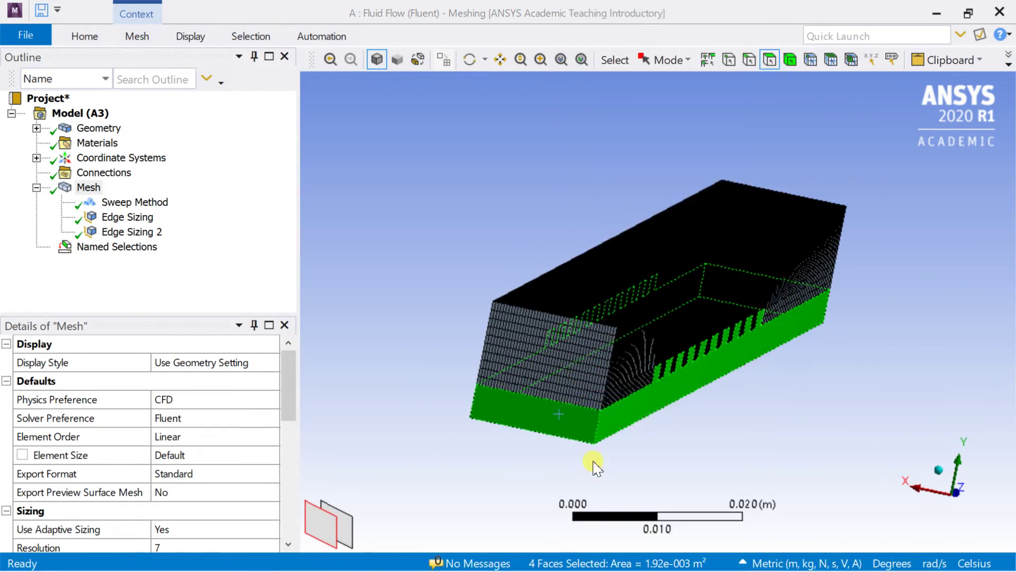
type("insulated w")
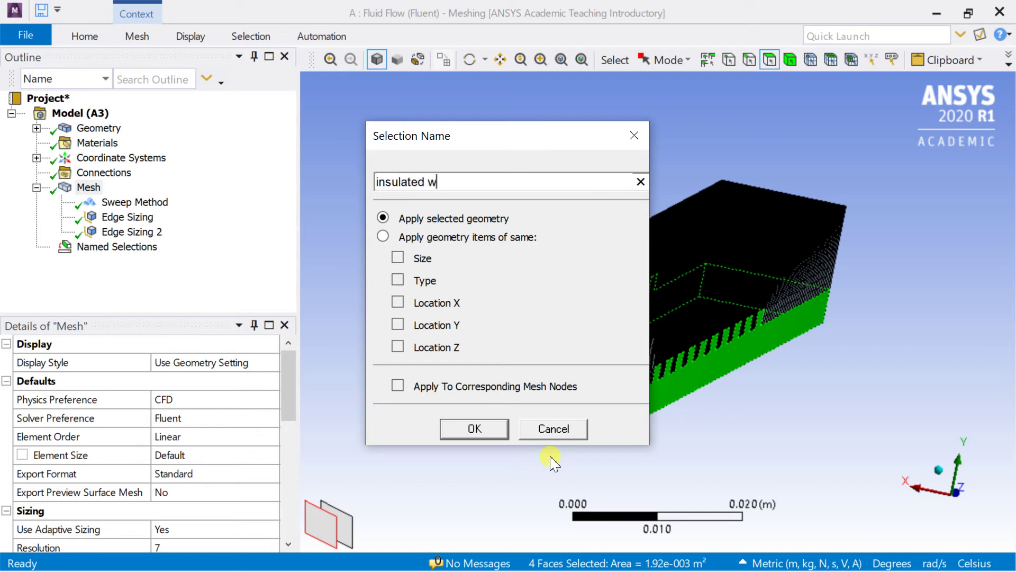
type("all")
key("Return")
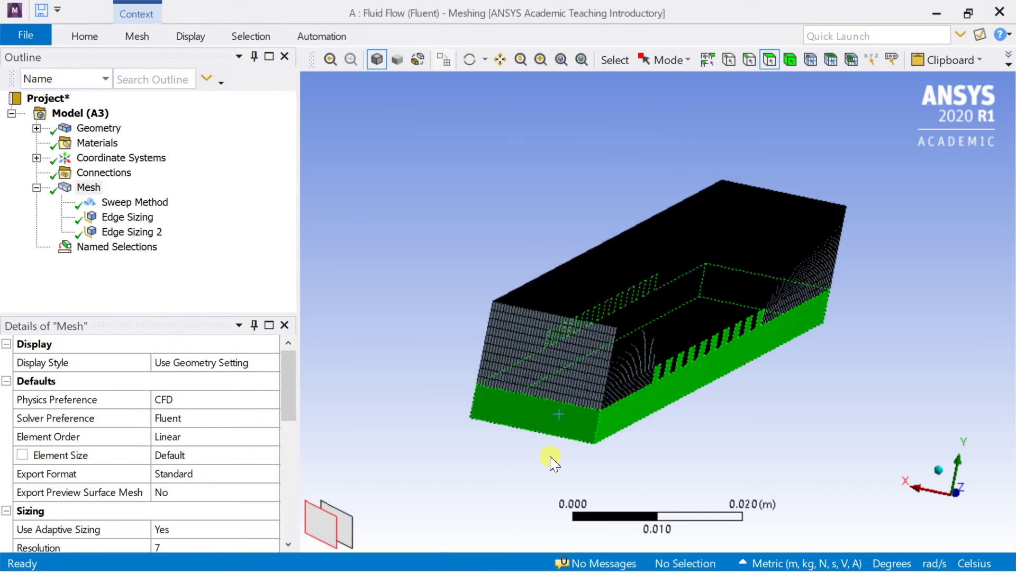
Step: Create a named selection "wall" from the fluid block's upper face and its two long side faces
left_click(657, 333)
left_click(613, 290, "ctrl")
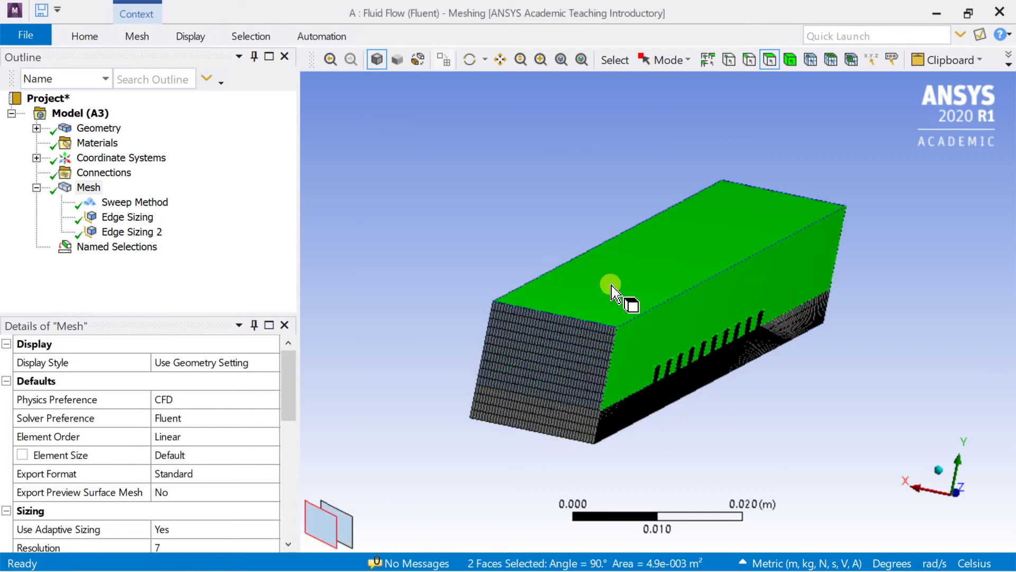
left_click(479, 63)
left_click_drag(582, 265, 648, 180)
left_click(773, 59)
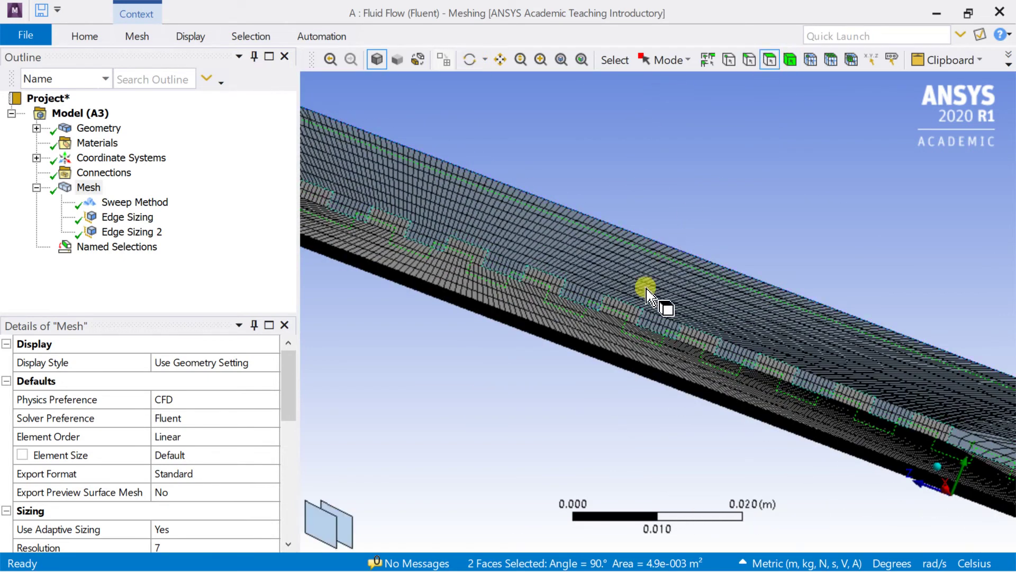
left_click(662, 272, "ctrl")
left_click(469, 59)
left_click_drag(470, 90, 567, 216)
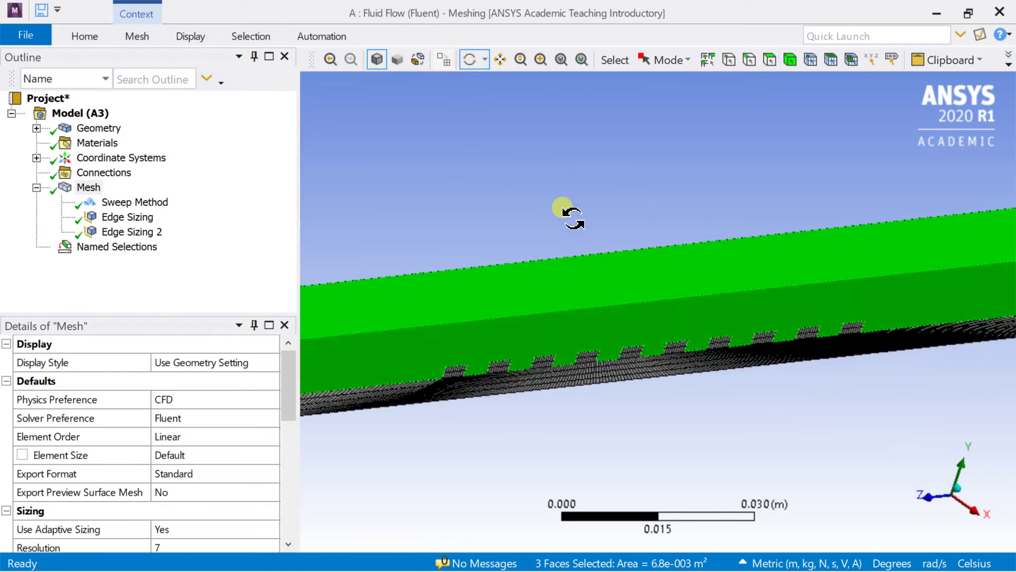
right_click(561, 300)
left_click(637, 465)
type("wa")
key("Return")
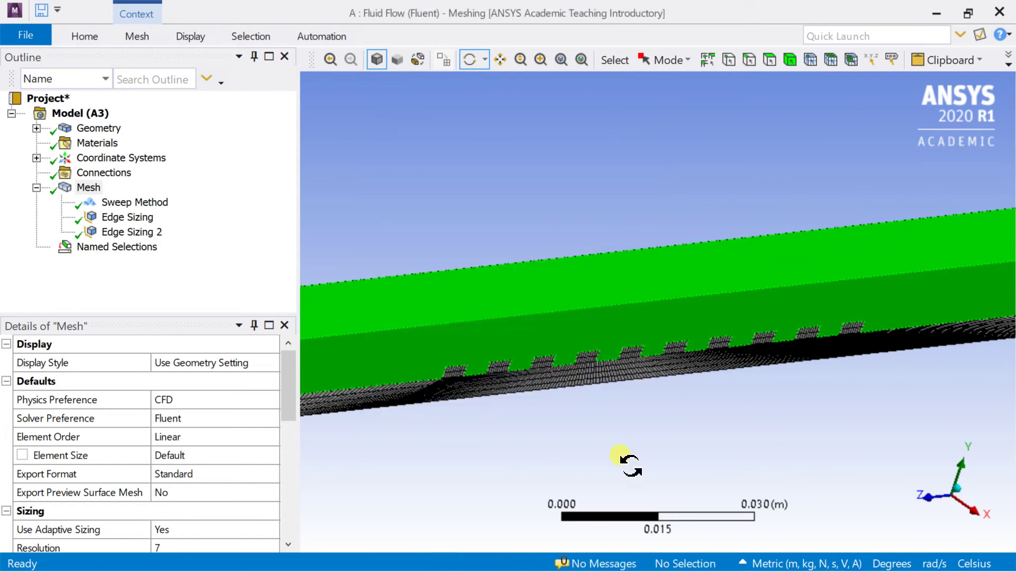
Step: Create a body named selection "solid_domain" from the ribbed bar
left_click(790, 59)
left_click(546, 373)
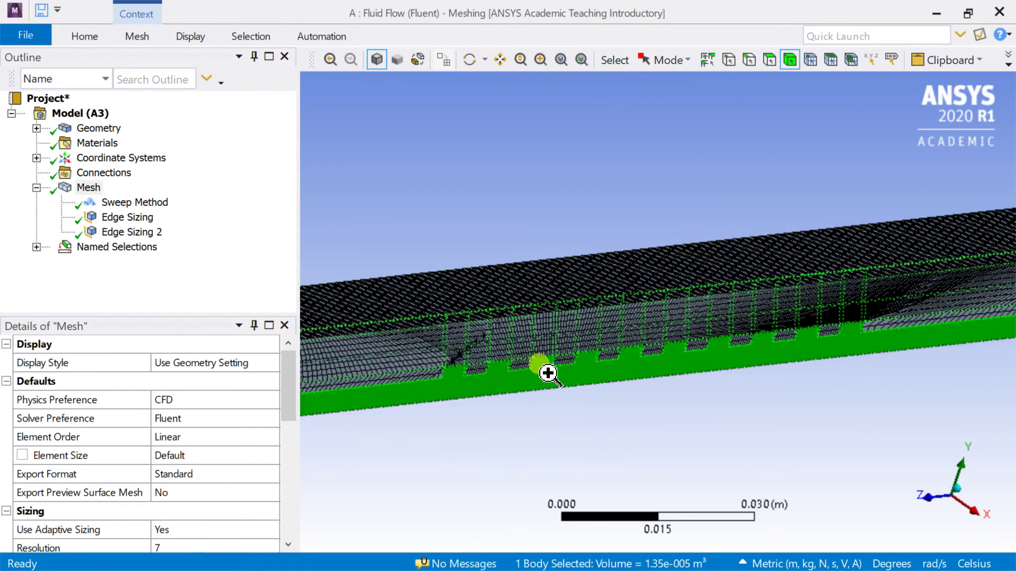
right_click(547, 370)
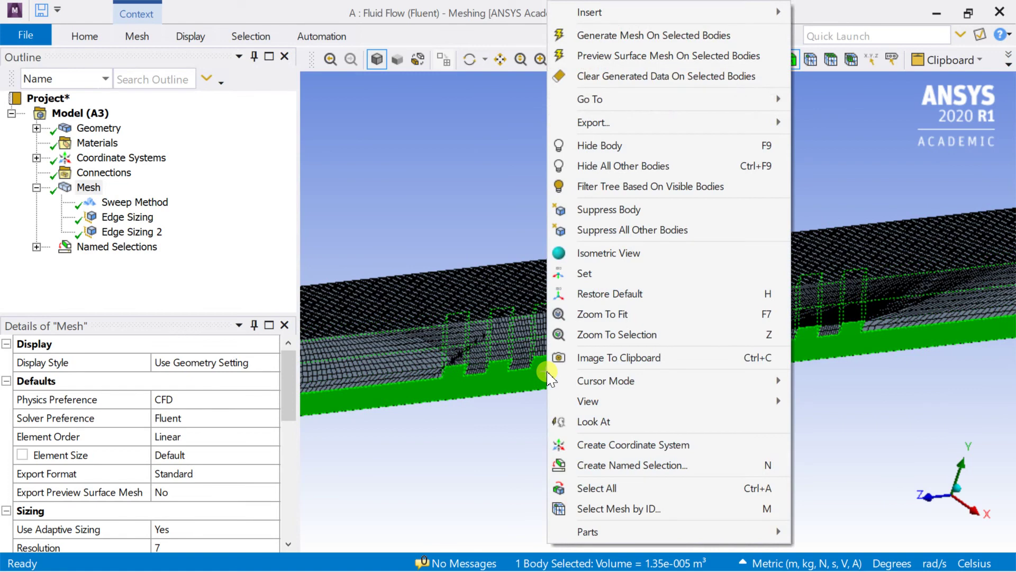
left_click(578, 465)
type("solid_domain")
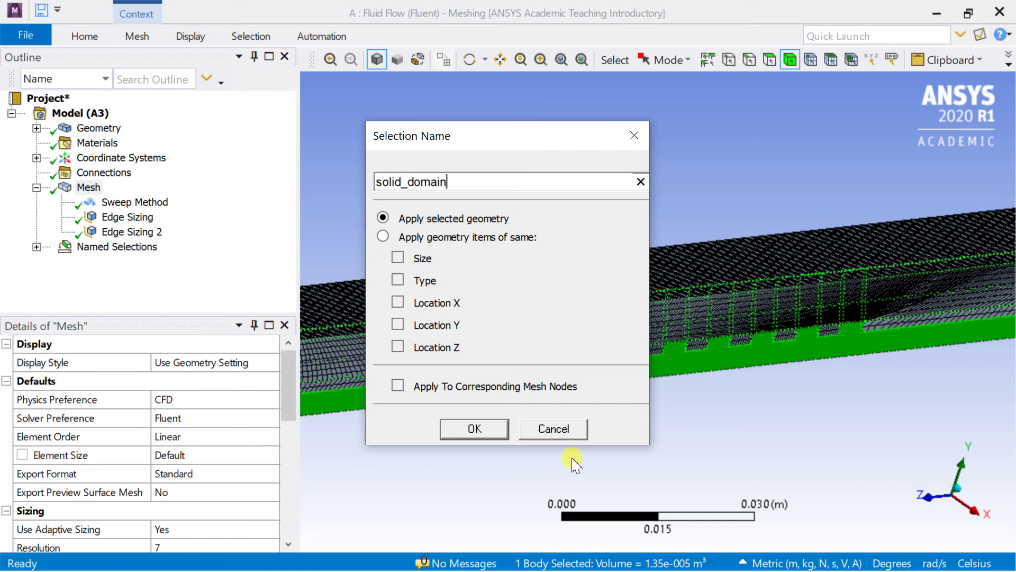
key("Return")
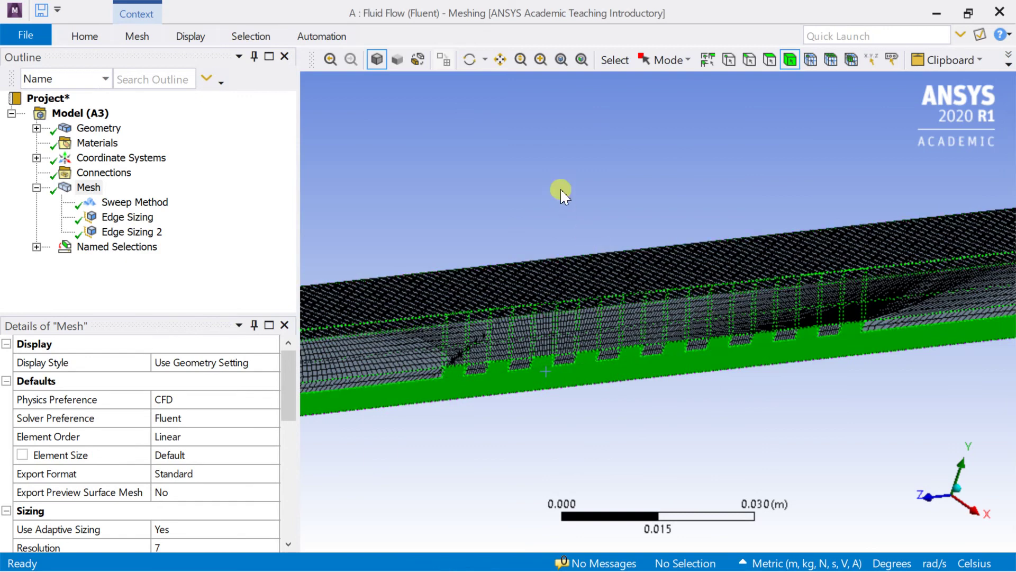
Step: Create a body named selection "fluid_domain" from the fluid block
left_click(527, 304)
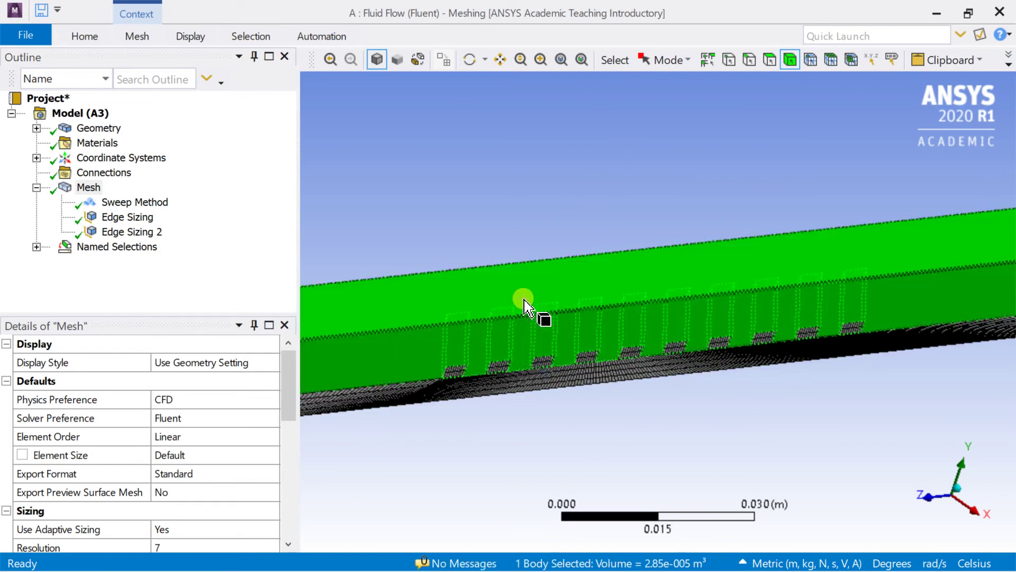
right_click(526, 305)
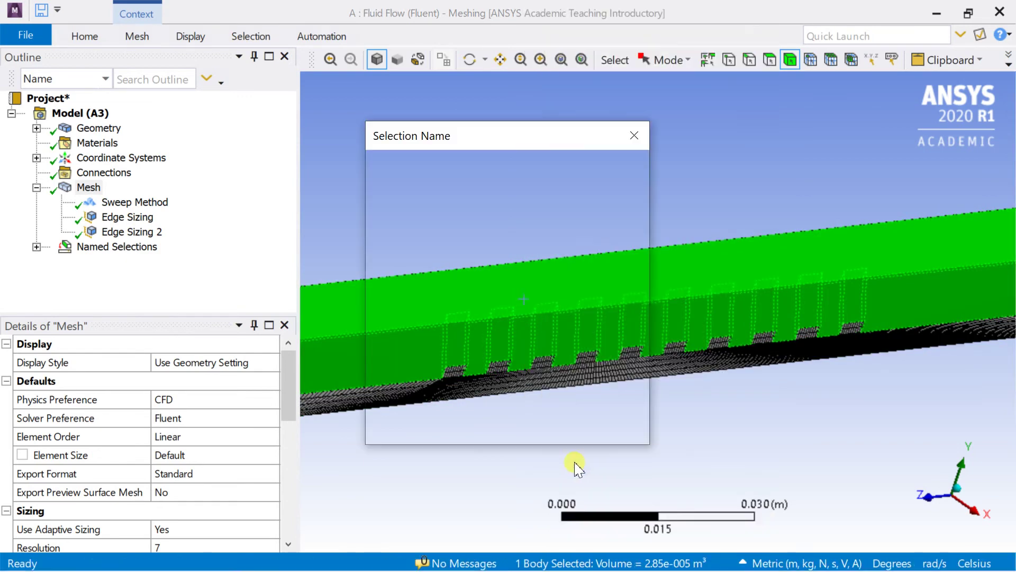
type("fluid_domain")
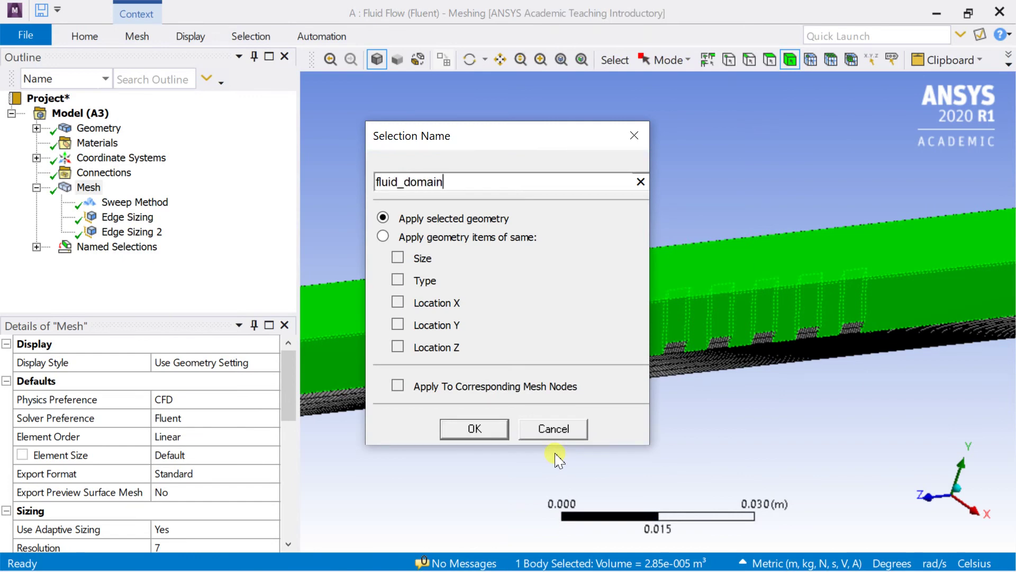
key("Return")
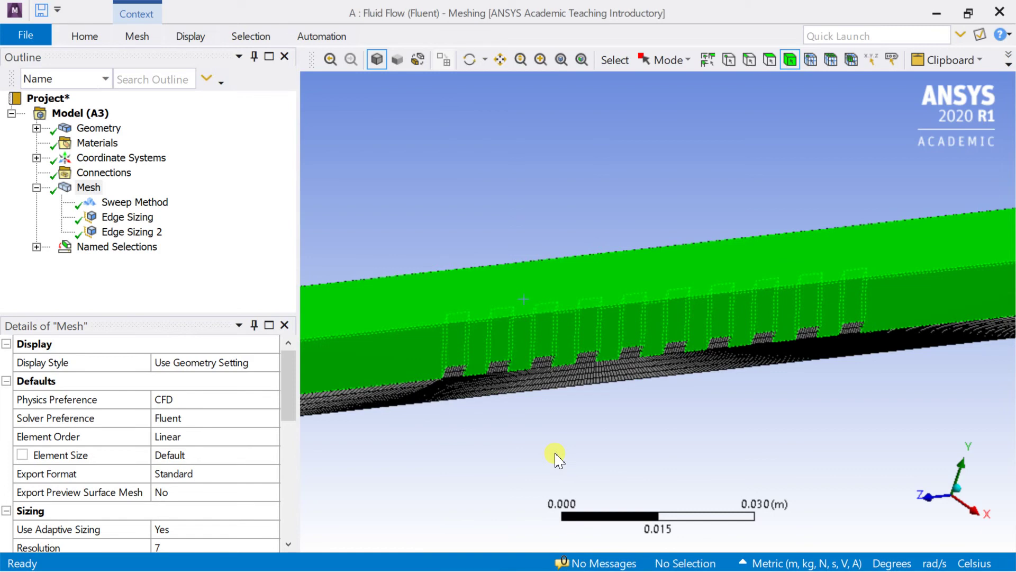
Step: Review each named selection from inlet to fluid_domain in turn, and inspect the fluid domain's mesh around the ribs
left_click(37, 246)
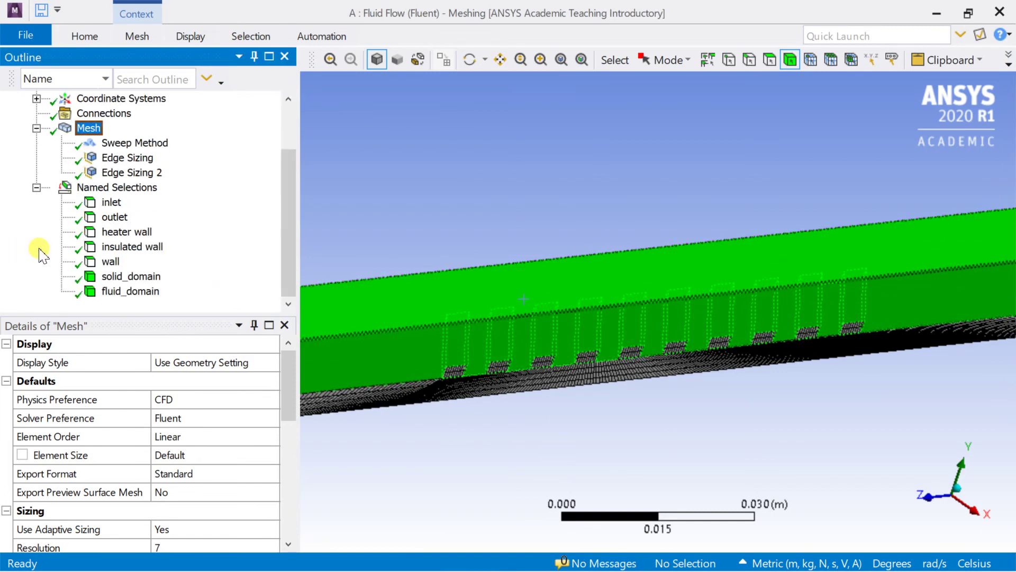
left_click(103, 203)
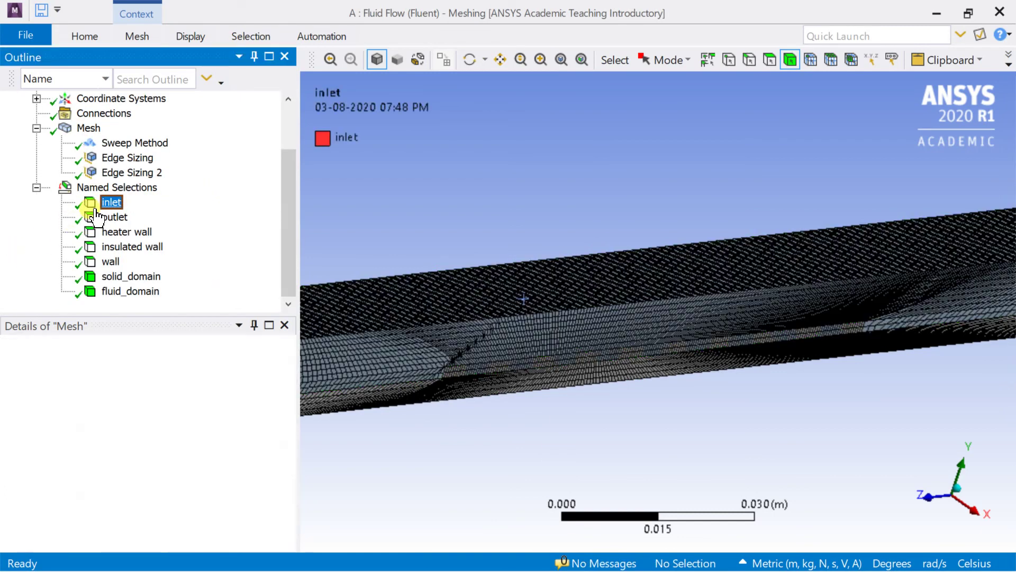
left_click(109, 217)
left_click(111, 232)
left_click(114, 247)
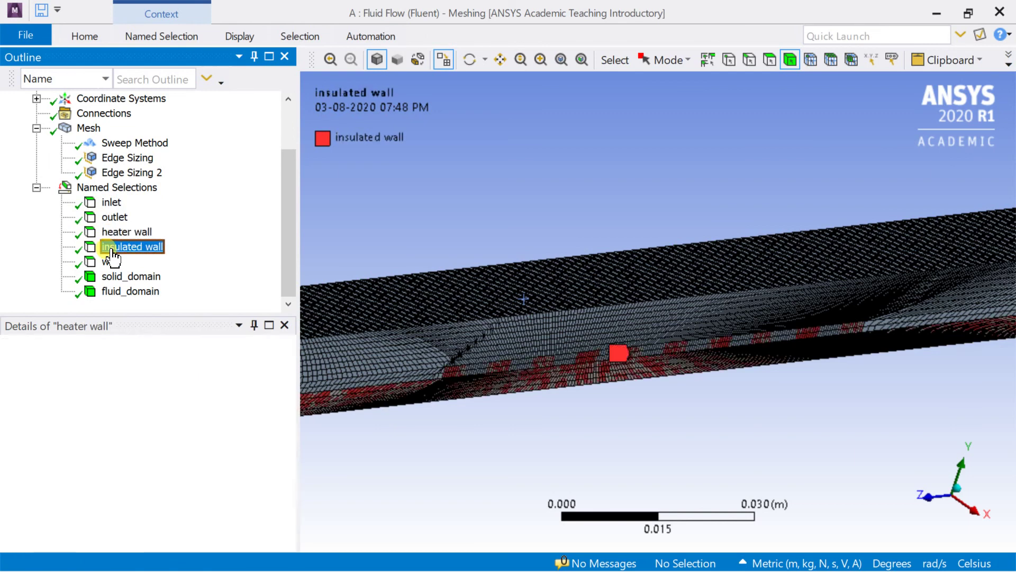
left_click(112, 262)
left_click(113, 276)
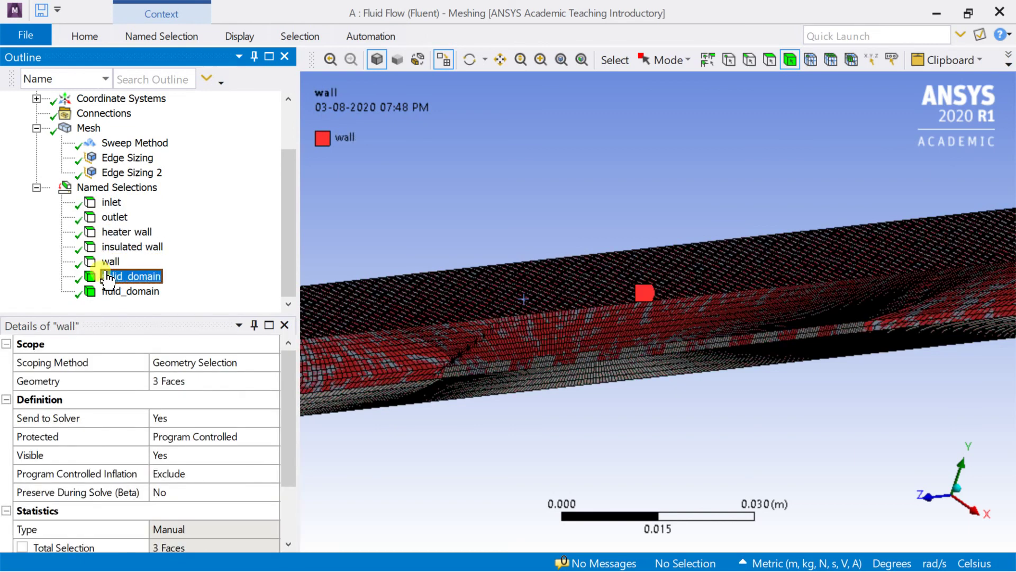
left_click(116, 291)
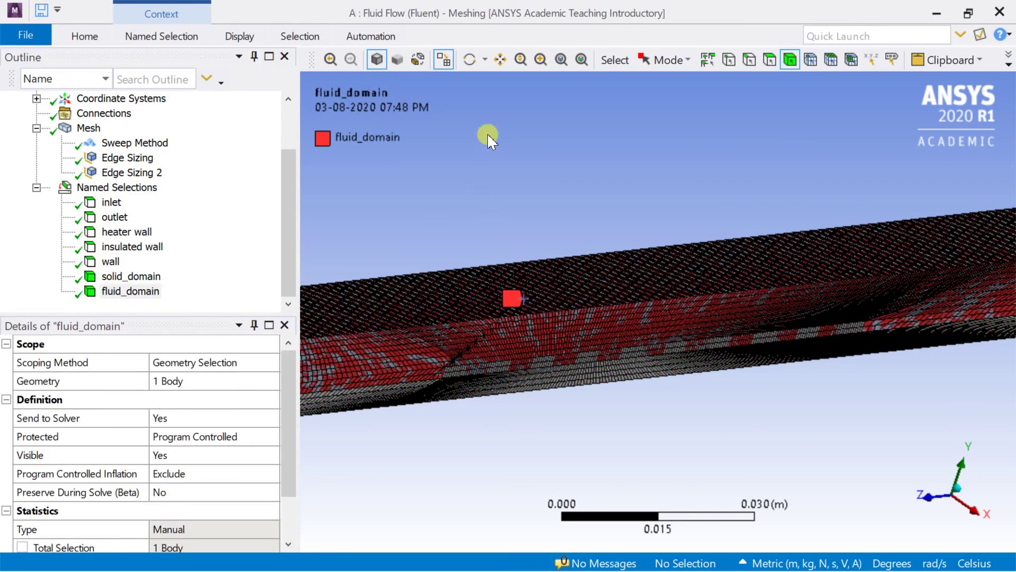
left_click(471, 60)
mouse_move(455, 143)
left_mouse_down()
mouse_move(504, 147)
mouse_move(653, 197)
mouse_move(606, 220)
mouse_move(644, 209)
mouse_move(653, 170)
mouse_move(503, 175)
left_mouse_up()
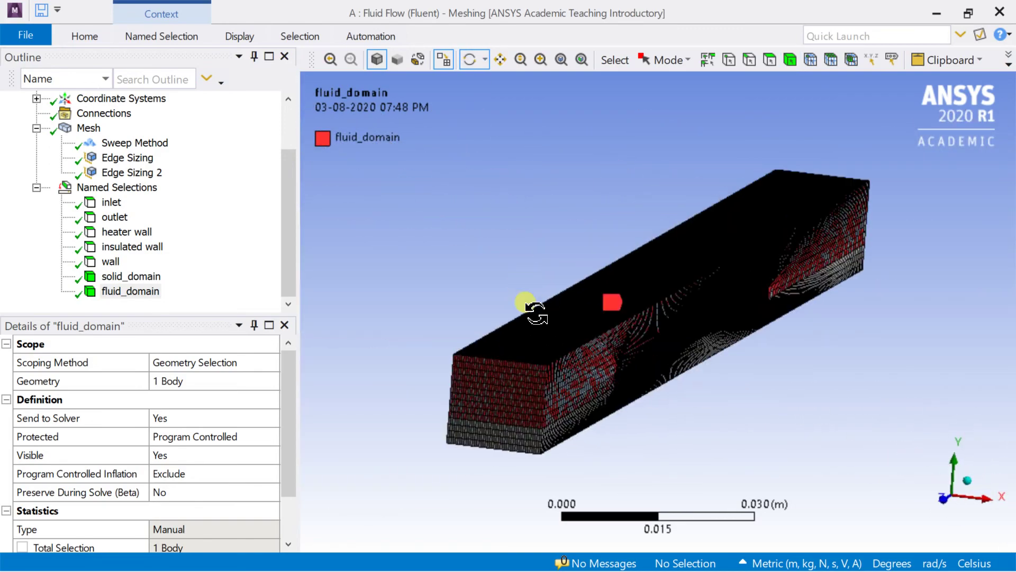
left_click_drag(526, 301, 564, 367)
scroll(563, 367, "up", 6)
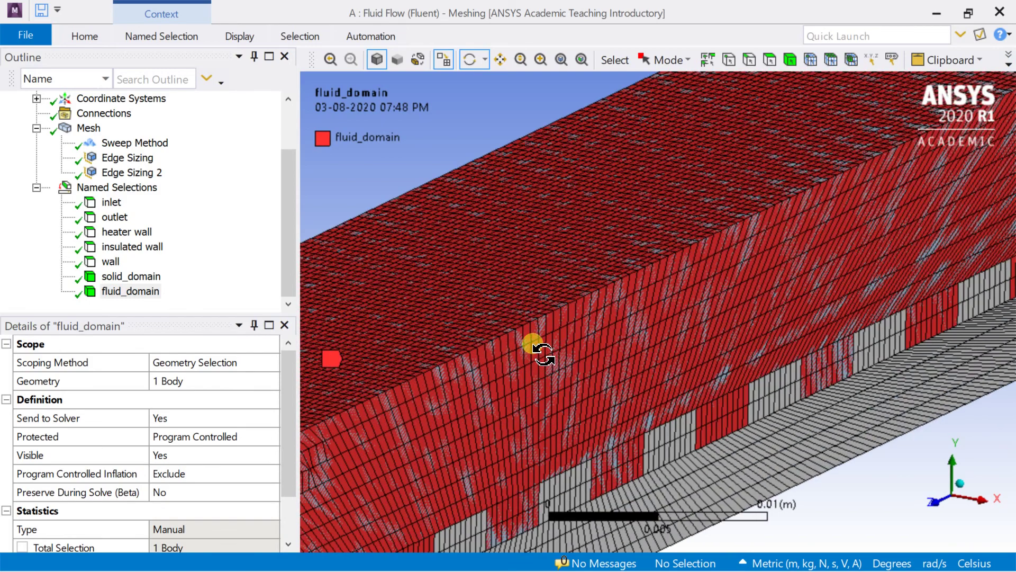
scroll(532, 341, "down", 6)
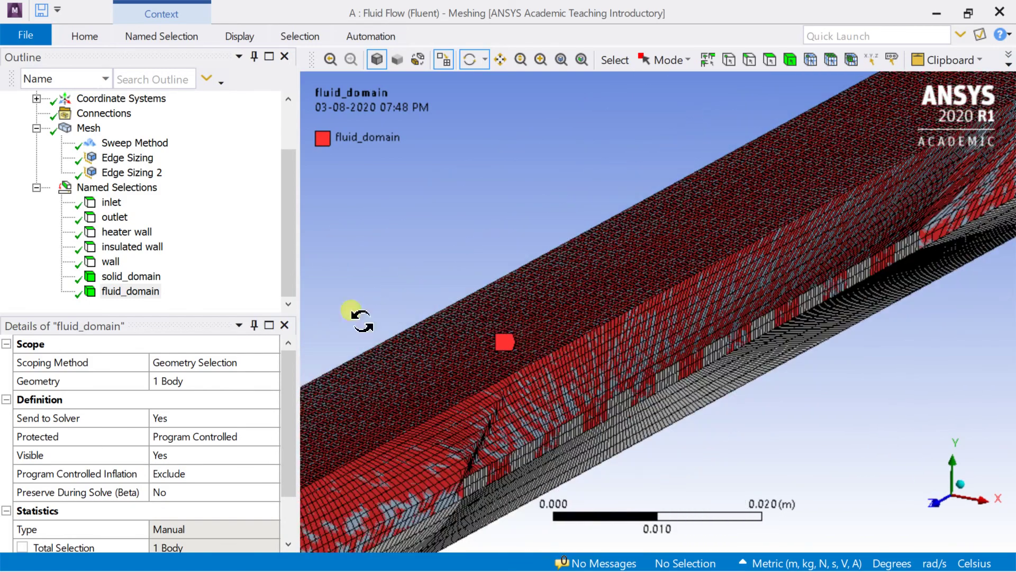
Step: Update the mesh so that it is translated for Fluent with the current named selections
left_click(84, 128)
right_click(85, 128)
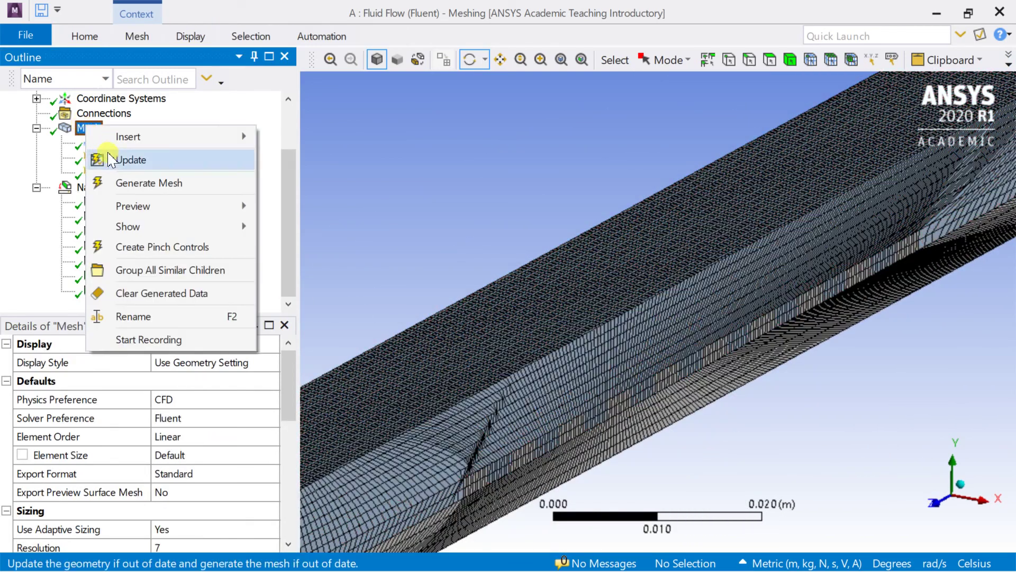
left_click(127, 160)
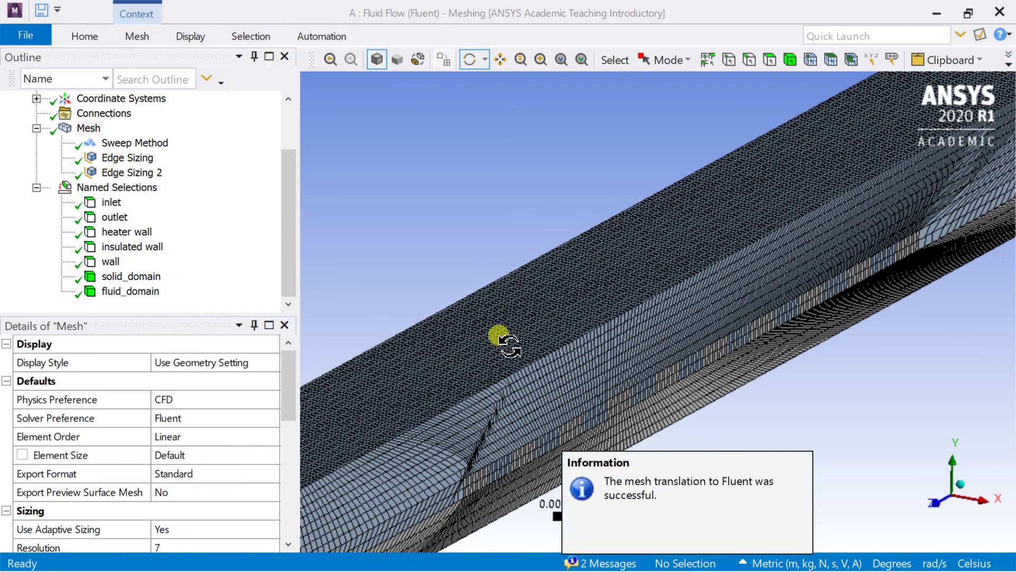
Step: Read the information and warning messages from the mesh update, and close the meshing application to return to the Workbench project
left_click(592, 563)
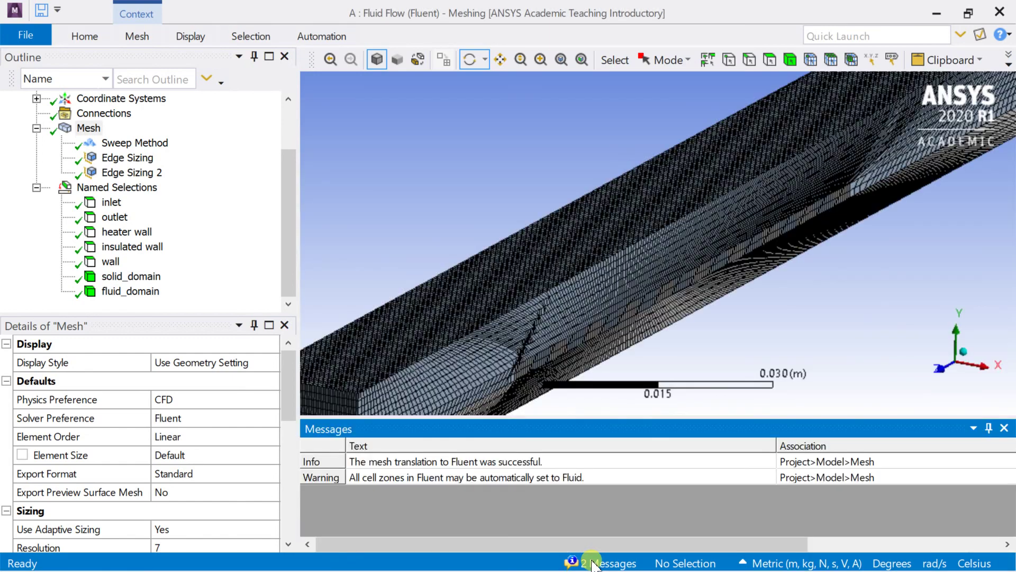
double_click(572, 463)
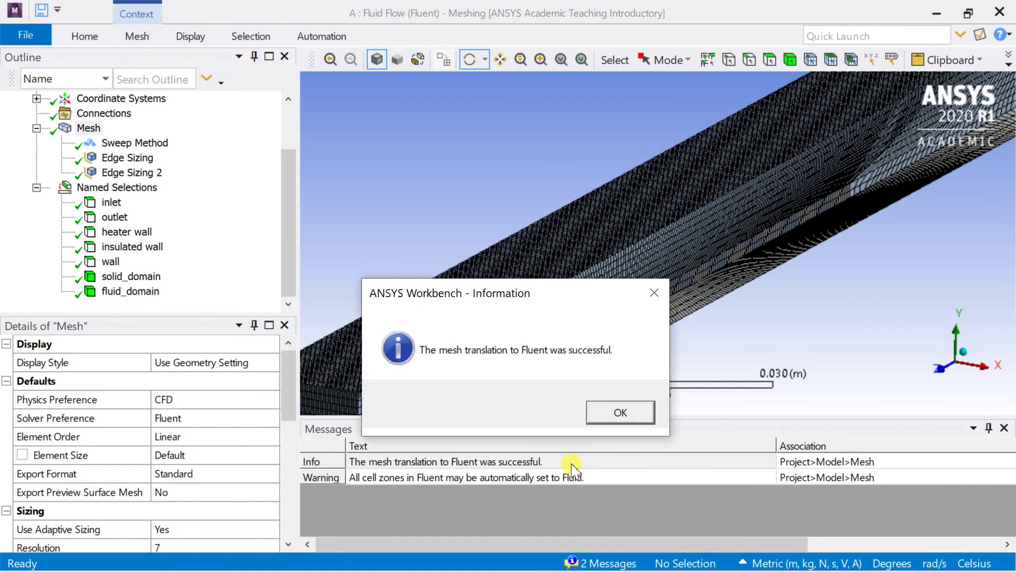
left_click(621, 412)
double_click(578, 478)
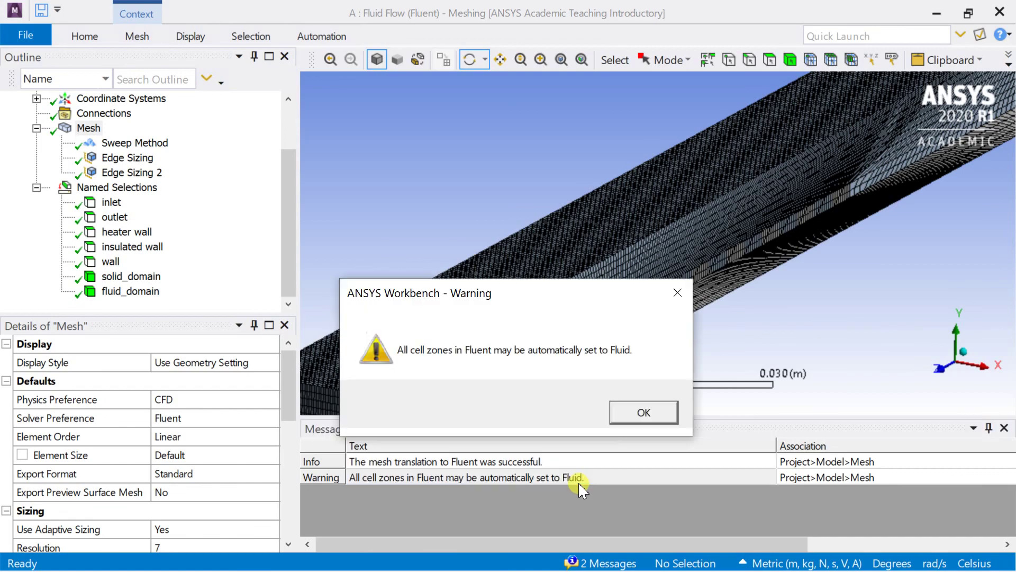
left_click(642, 412)
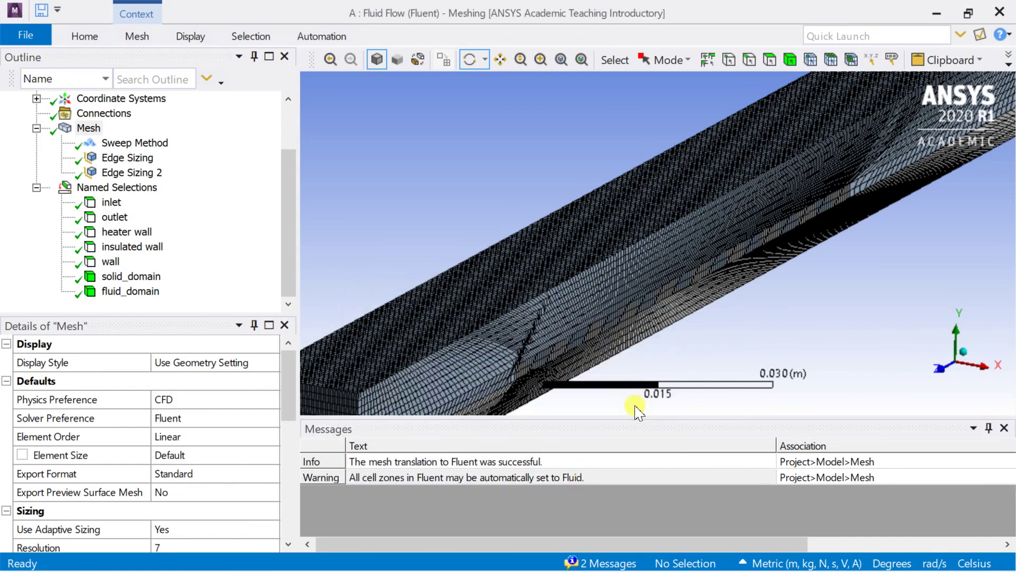
left_click(1005, 427)
left_click(999, 12)
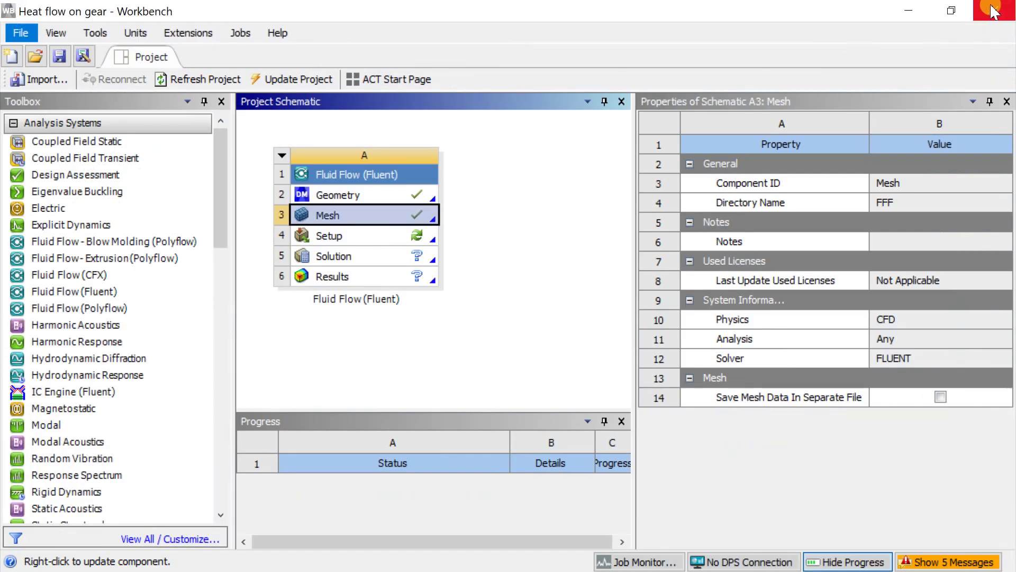